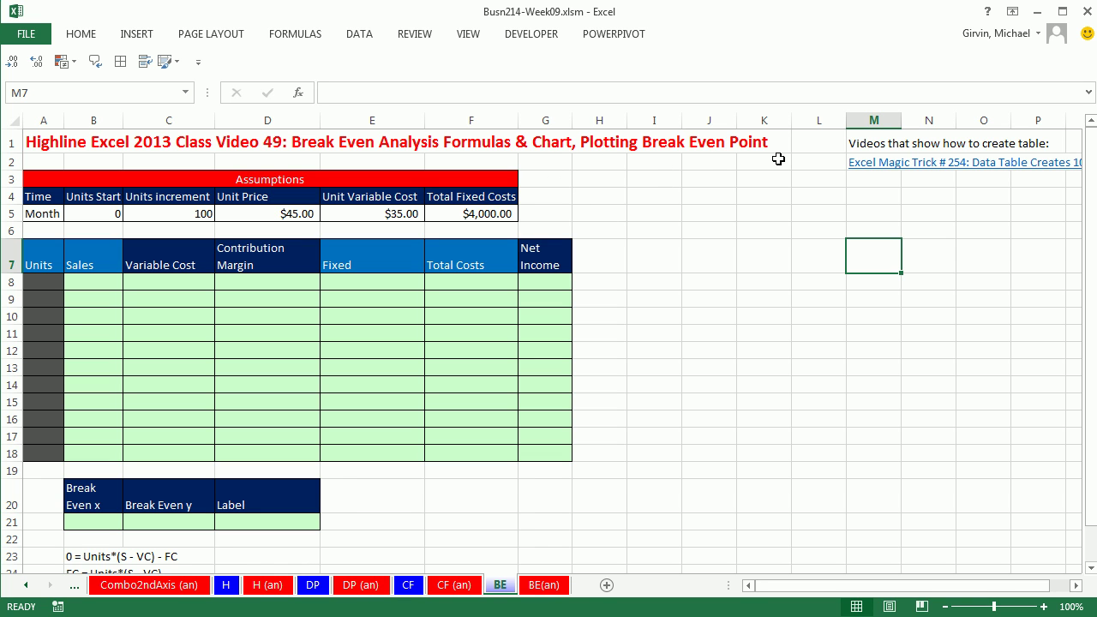
# - On the BE(an) example sheet, try a unit price of 45 in D3, then undo it
pyautogui.click(545, 586)
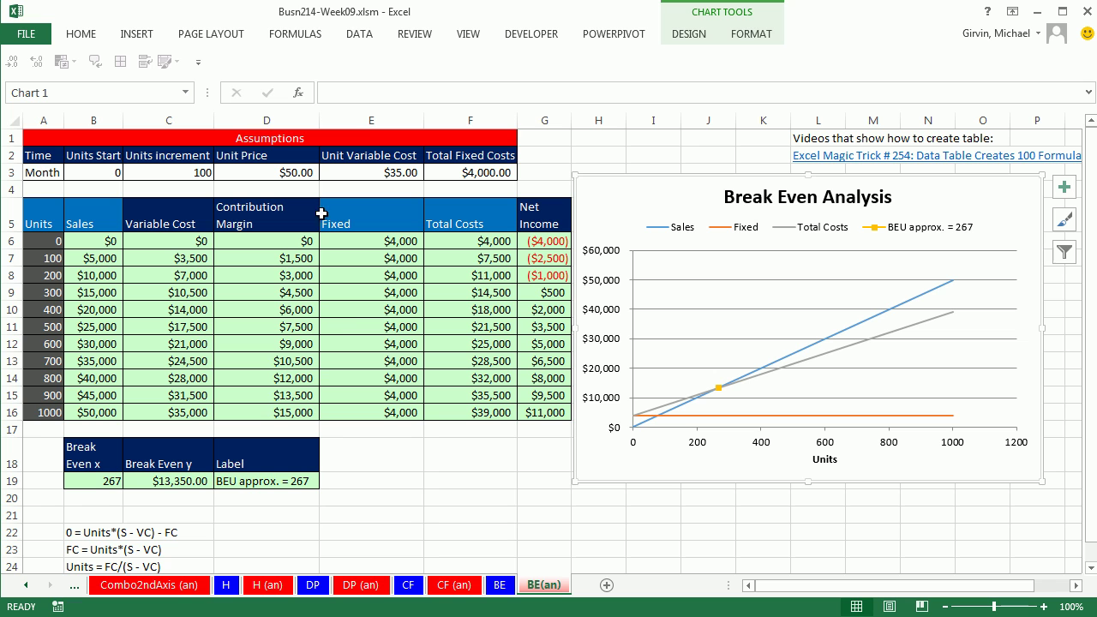
pyautogui.click(286, 172)
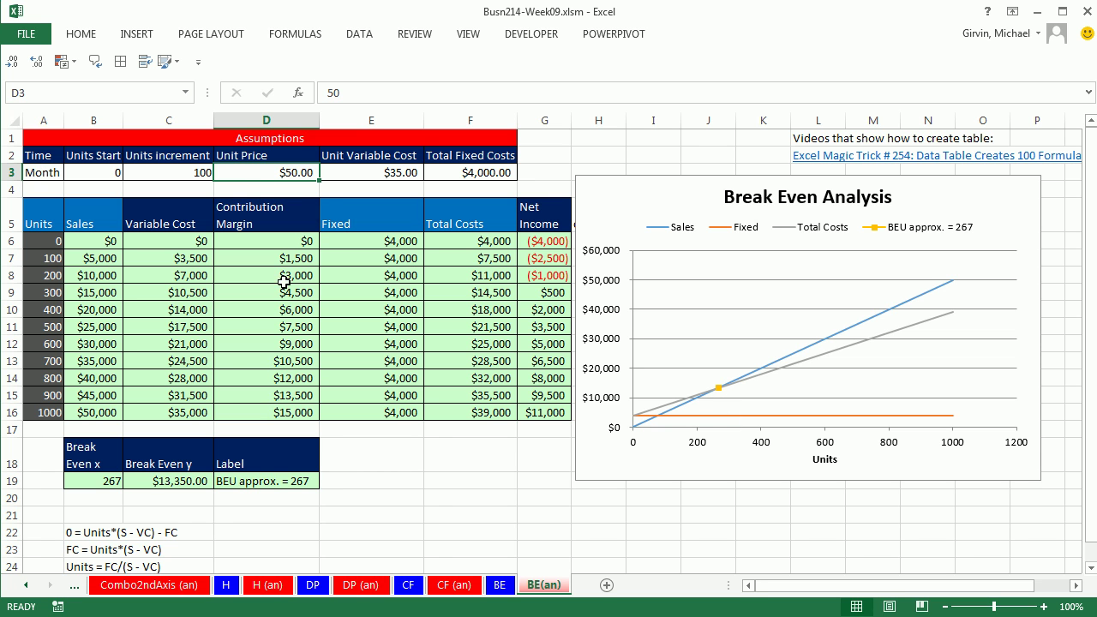
pyautogui.write('45')
pyautogui.press('Return')
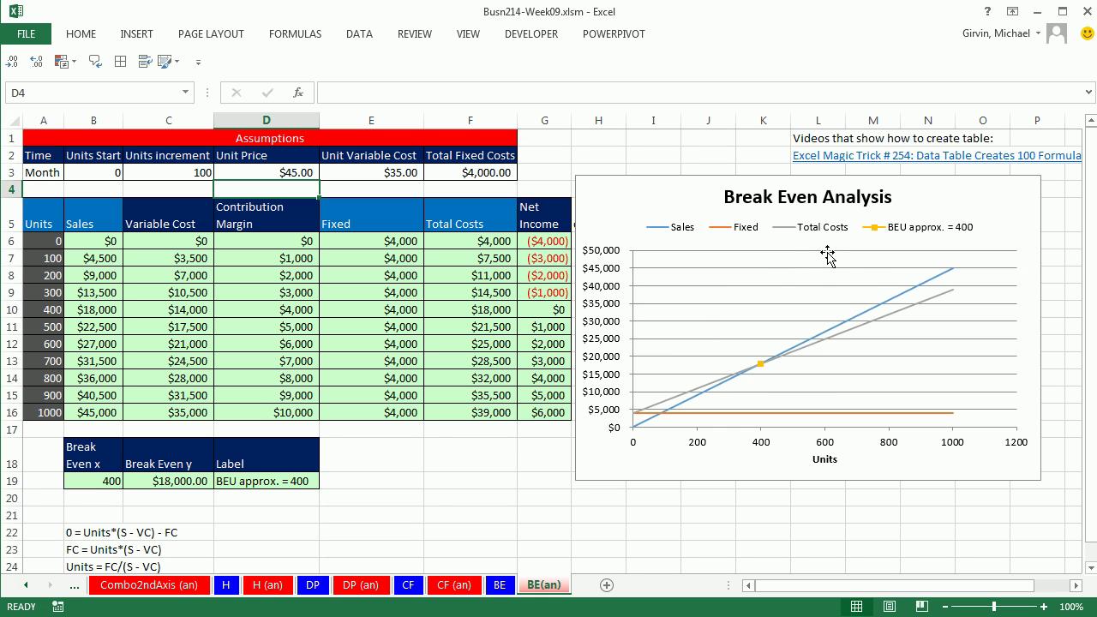
pyautogui.hotkey('ctrl', 'z')
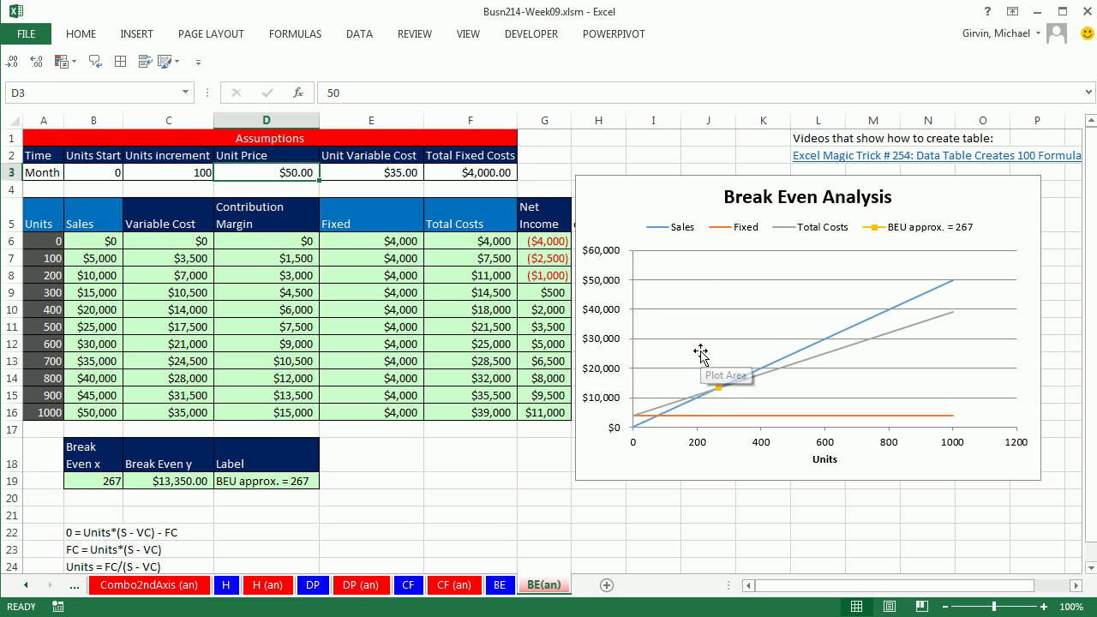
# - Back on the BE template, set A8 to =B5, the Units Start value
pyautogui.click(502, 589)
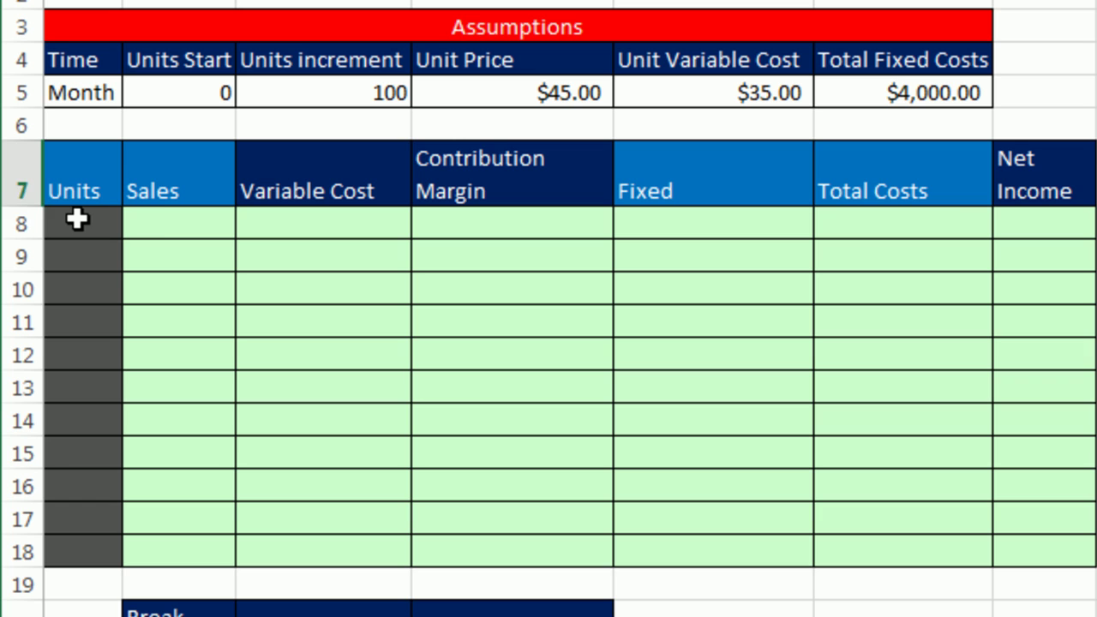
pyautogui.click(77, 220)
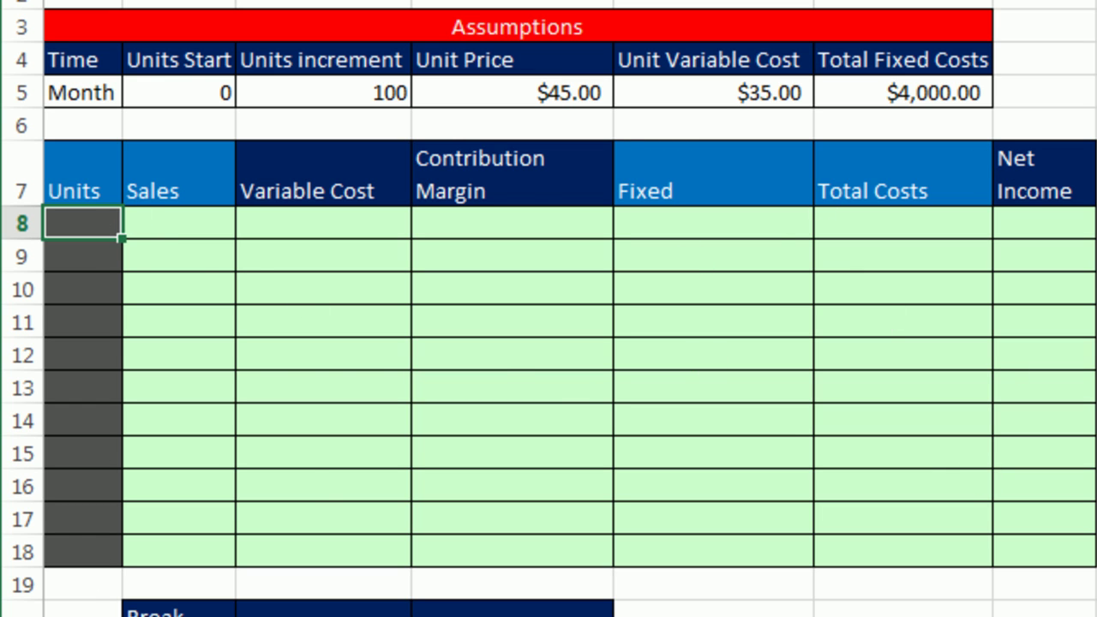
pyautogui.write('=')
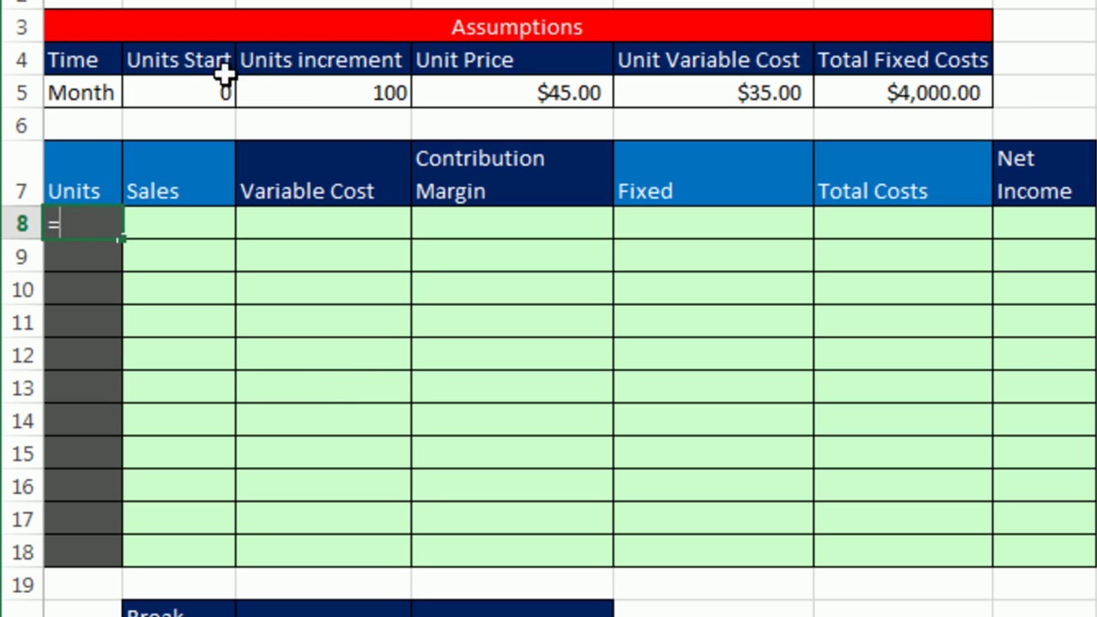
pyautogui.click(199, 86)
pyautogui.press('Return')
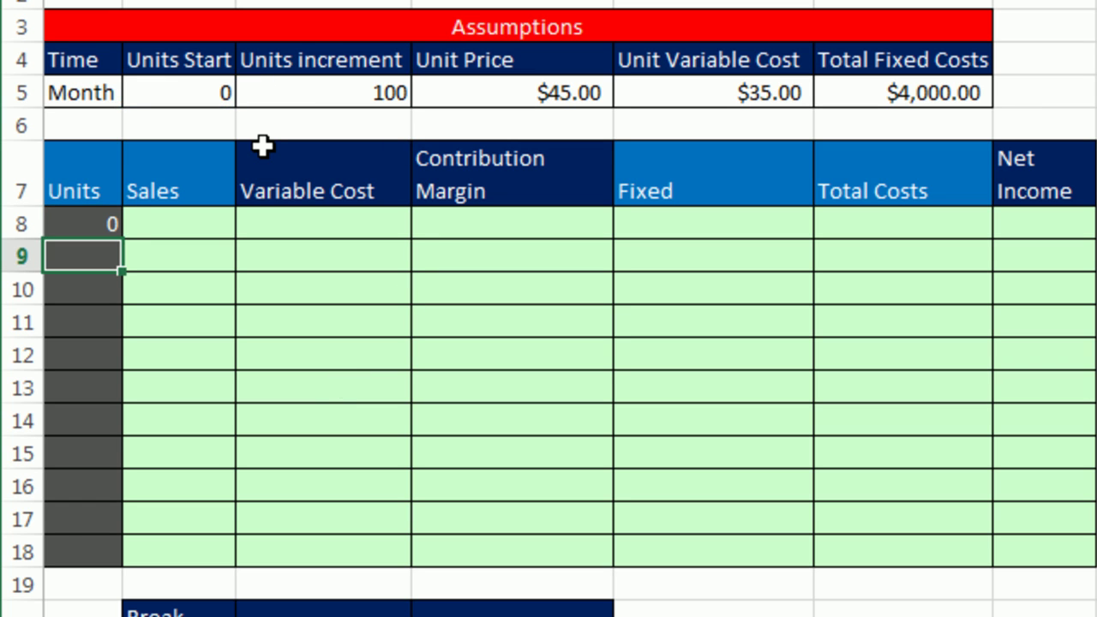
# - Enter =A8+$C$5 in A9 and fill it down to A18, then check the copy in A18
pyautogui.write('=')
pyautogui.press('Up')
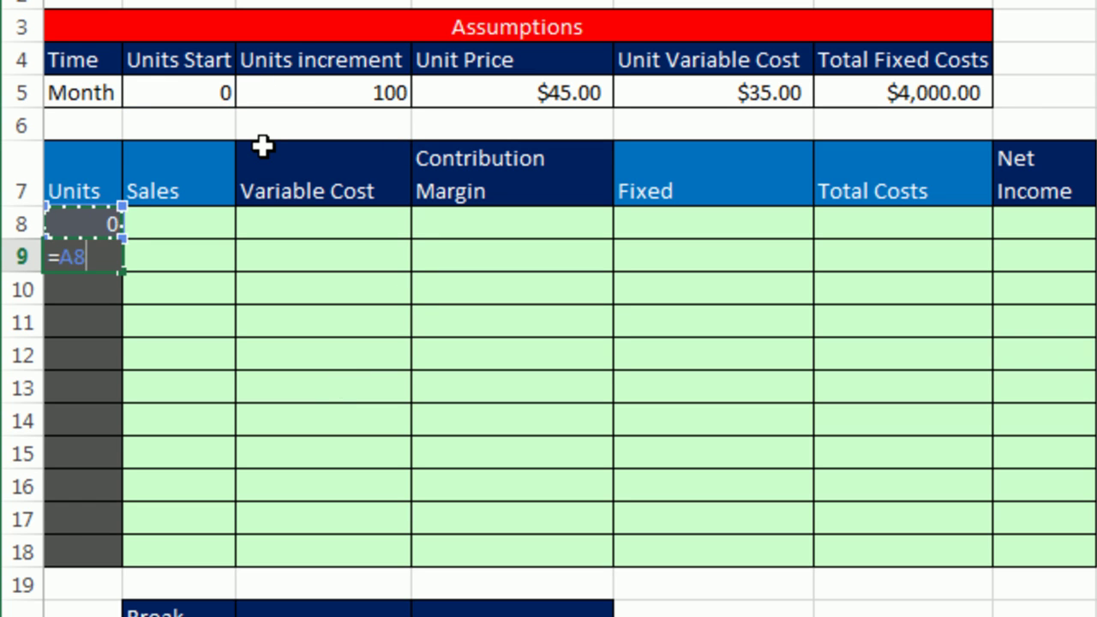
pyautogui.write('+')
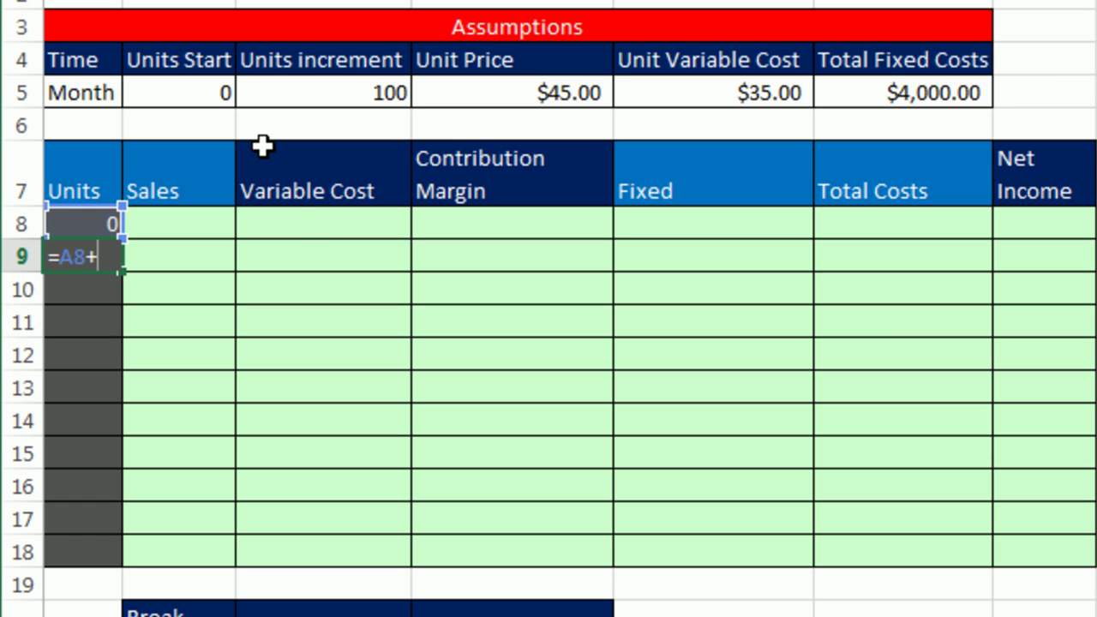
pyautogui.click(352, 89)
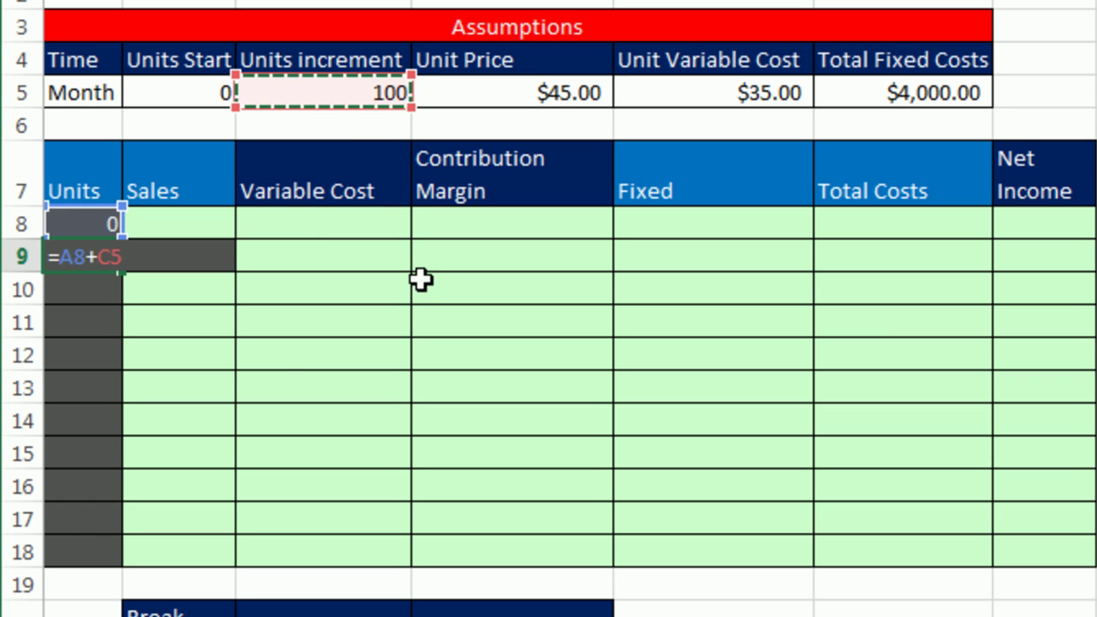
pyautogui.press('F4')
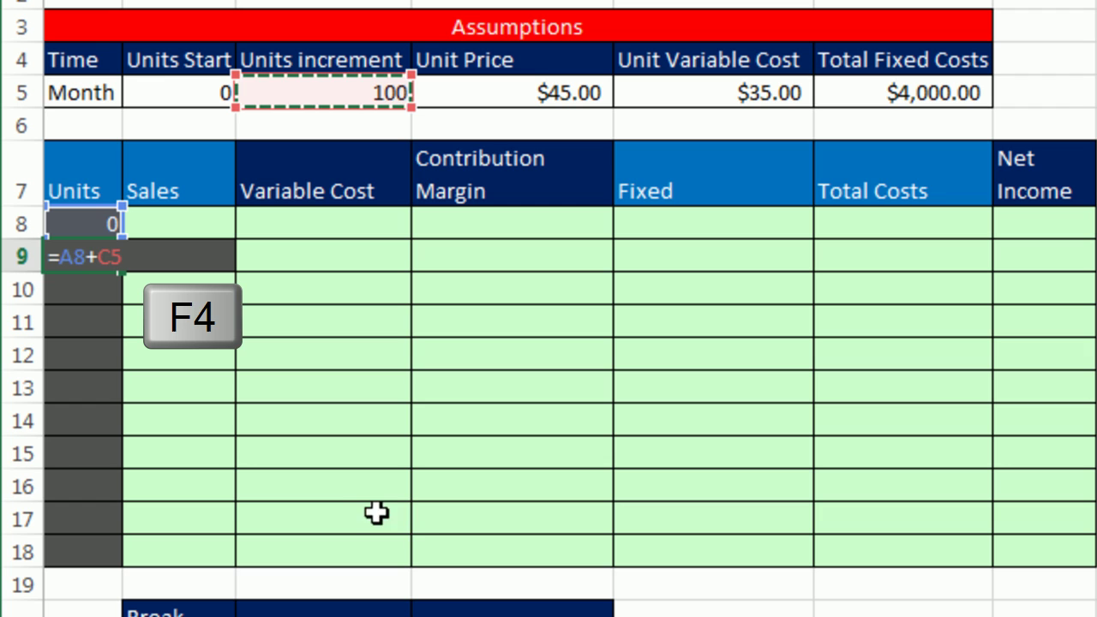
pyautogui.hotkey('ctrl', 'Return')
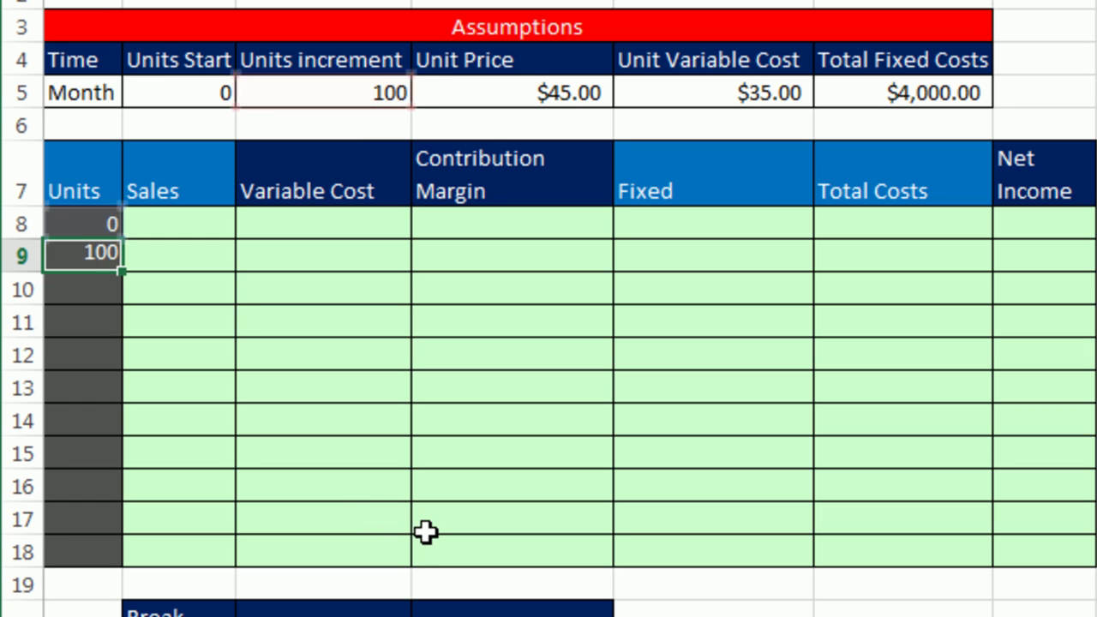
pyautogui.moveTo(119, 275); pyautogui.dragTo(123, 566)
pyautogui.doubleClick(93, 554)
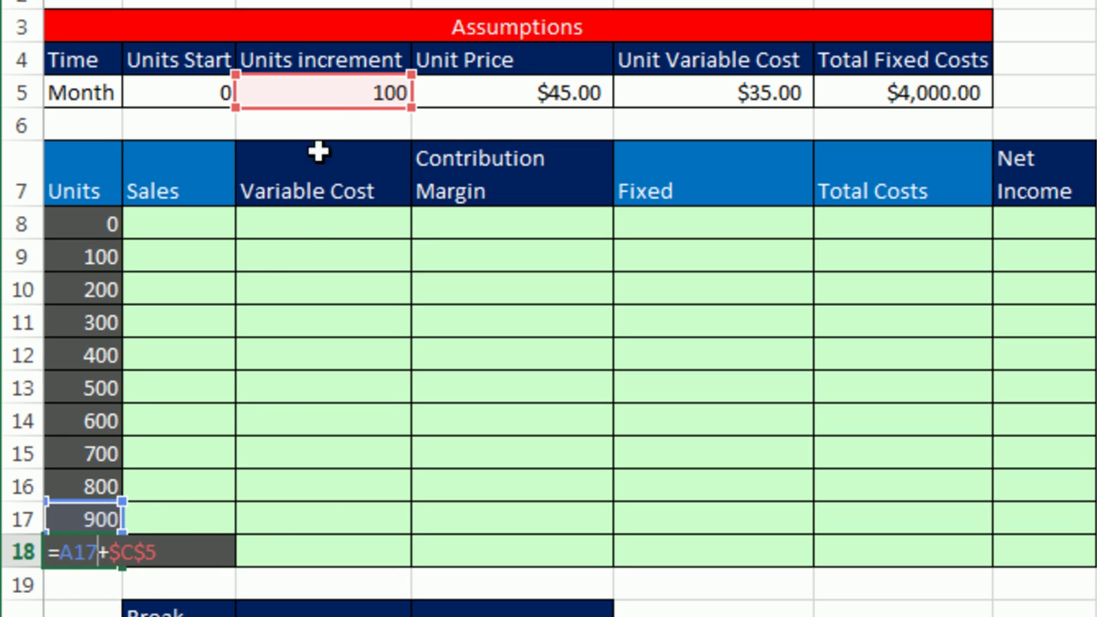
pyautogui.press('Escape')
# - Enter the Sales formula in B8 as A8 times the absolute Unit Price $D$5
pyautogui.click(196, 227)
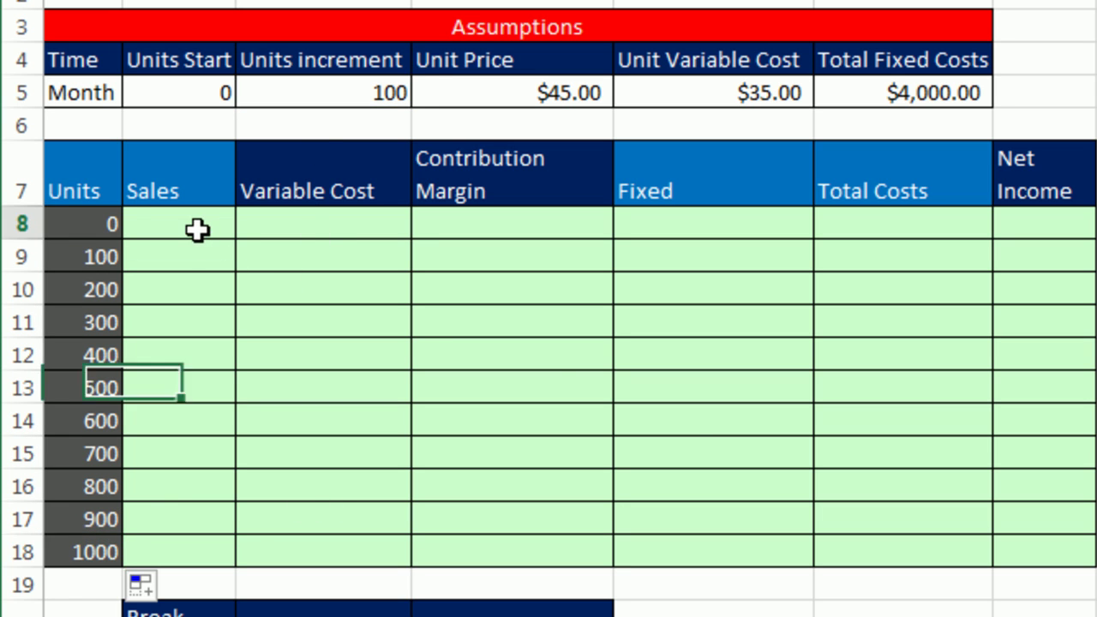
pyautogui.write('=')
pyautogui.press('Left')
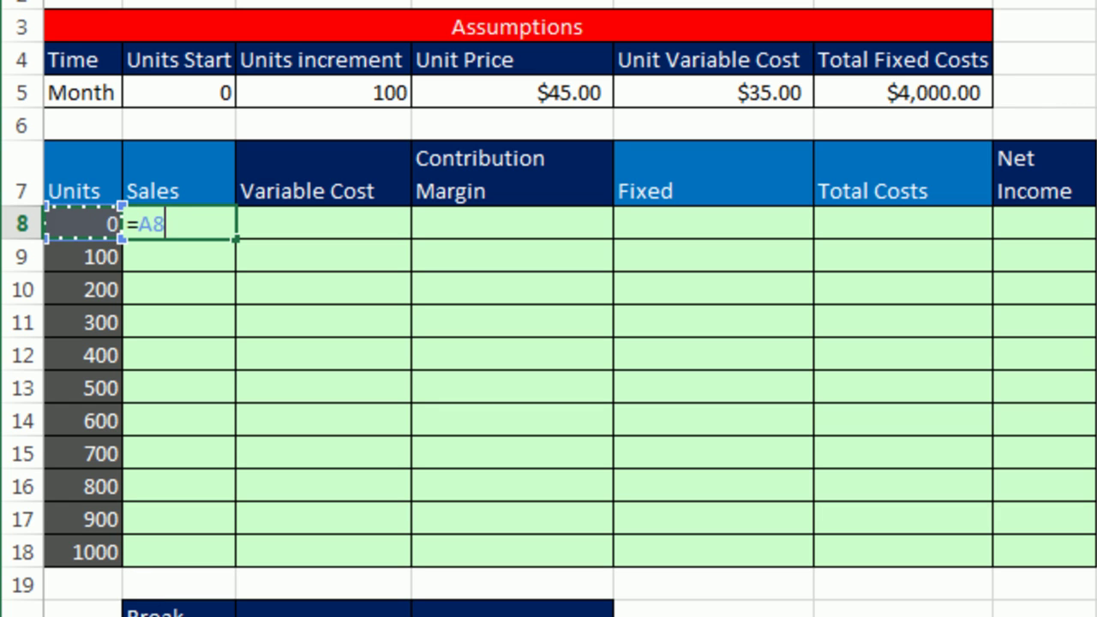
pyautogui.write('*')
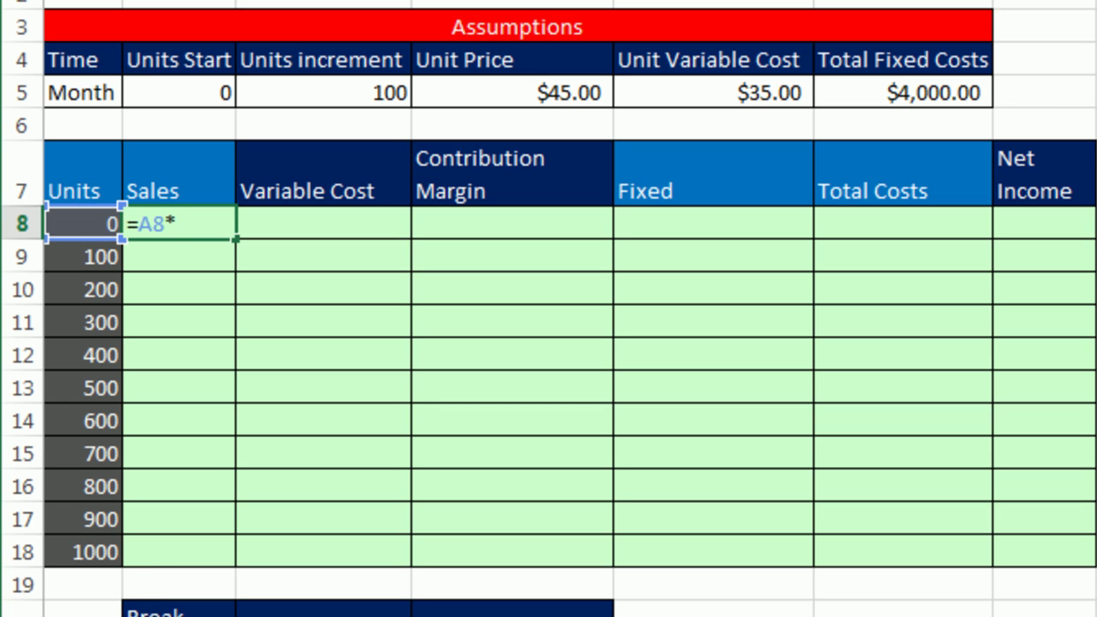
pyautogui.click(530, 93)
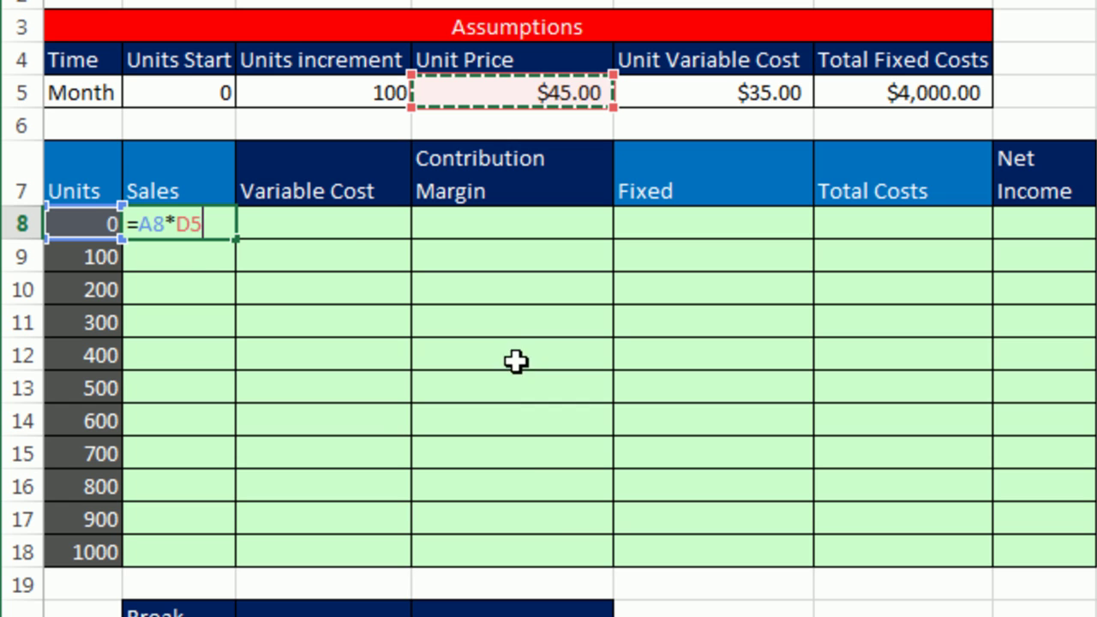
pyautogui.press('F4')
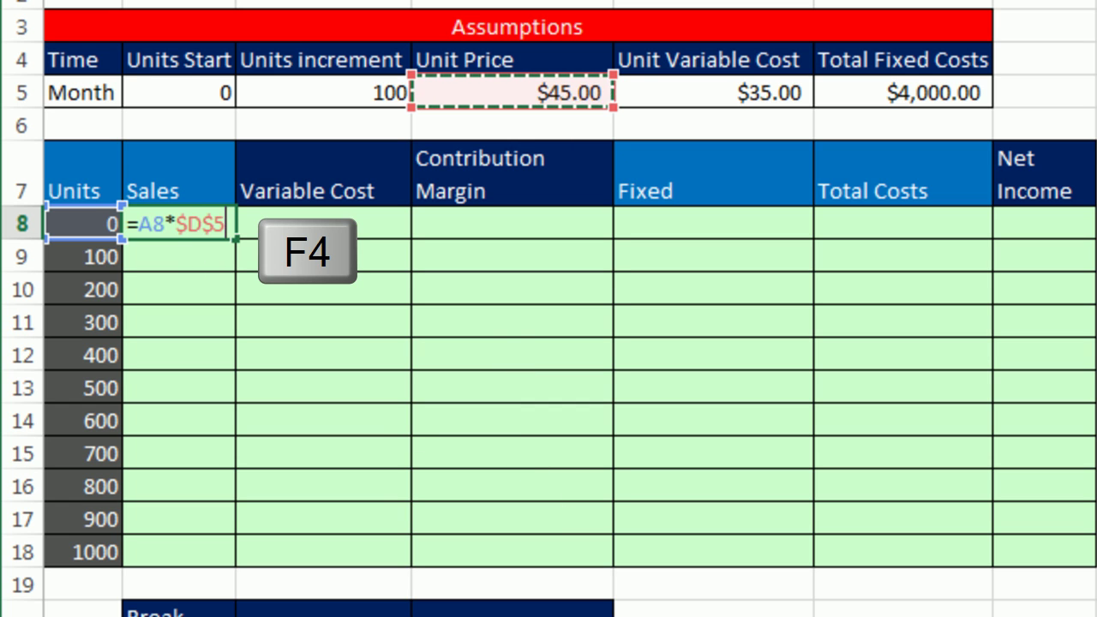
pyautogui.hotkey('ctrl', 'Return')
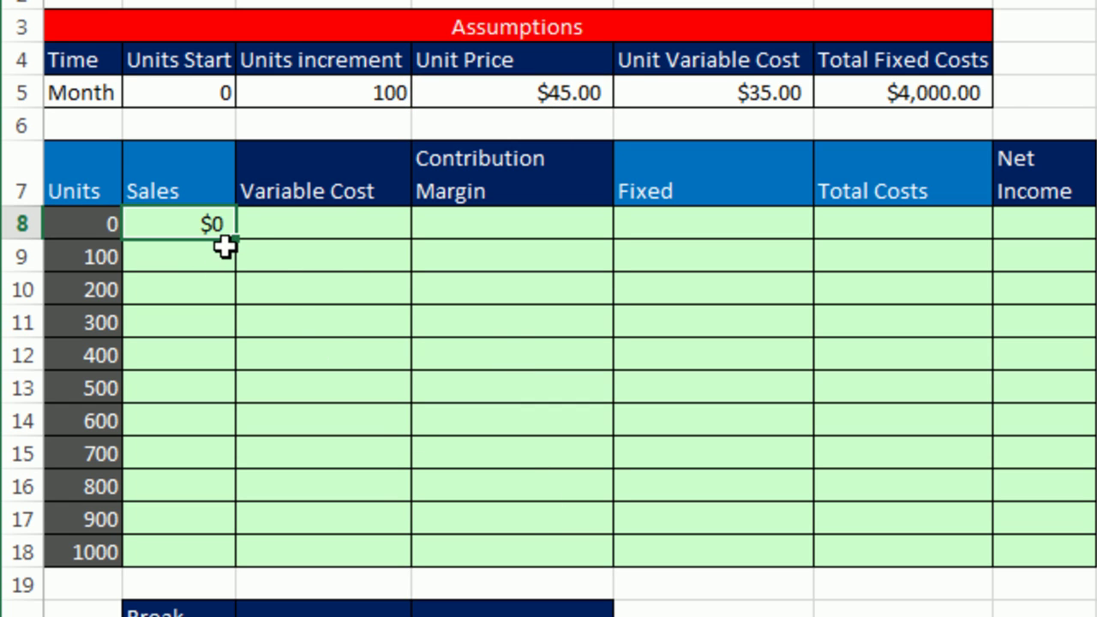
# - Change the B8 formula to mixed references, =$A8*D$5
pyautogui.press('F2')
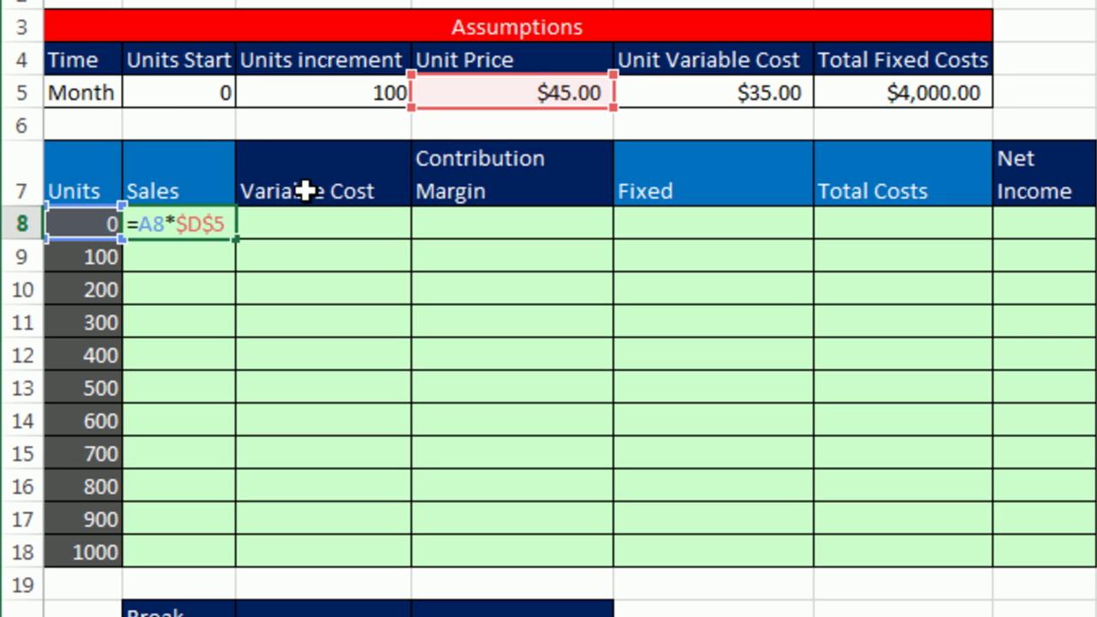
pyautogui.click(154, 223)
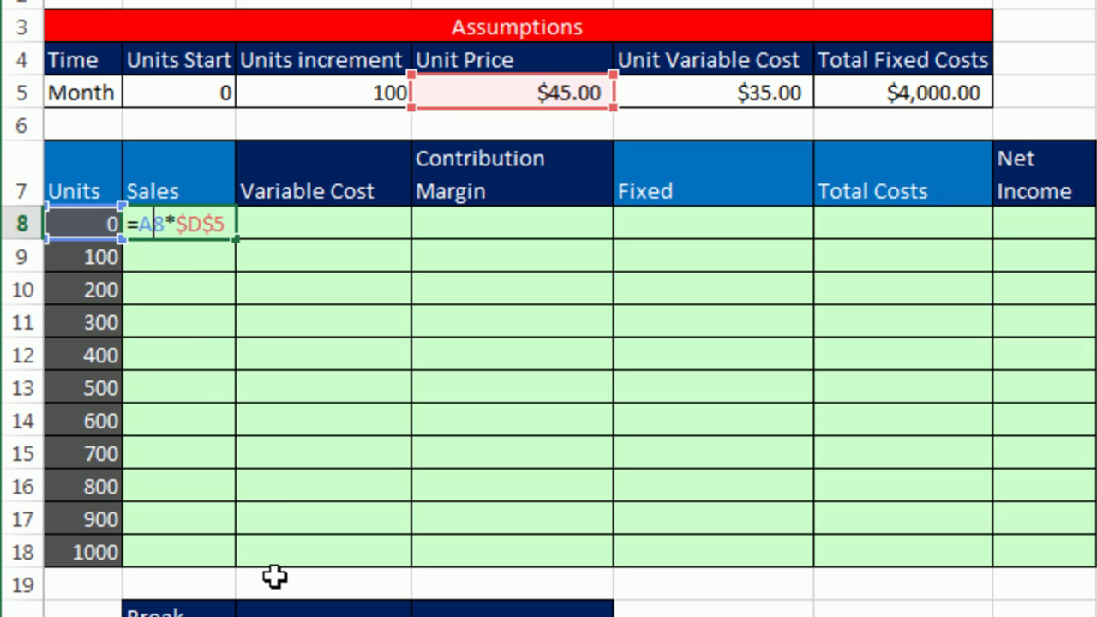
pyautogui.press('F4')
pyautogui.press('F4')
pyautogui.press('F4')
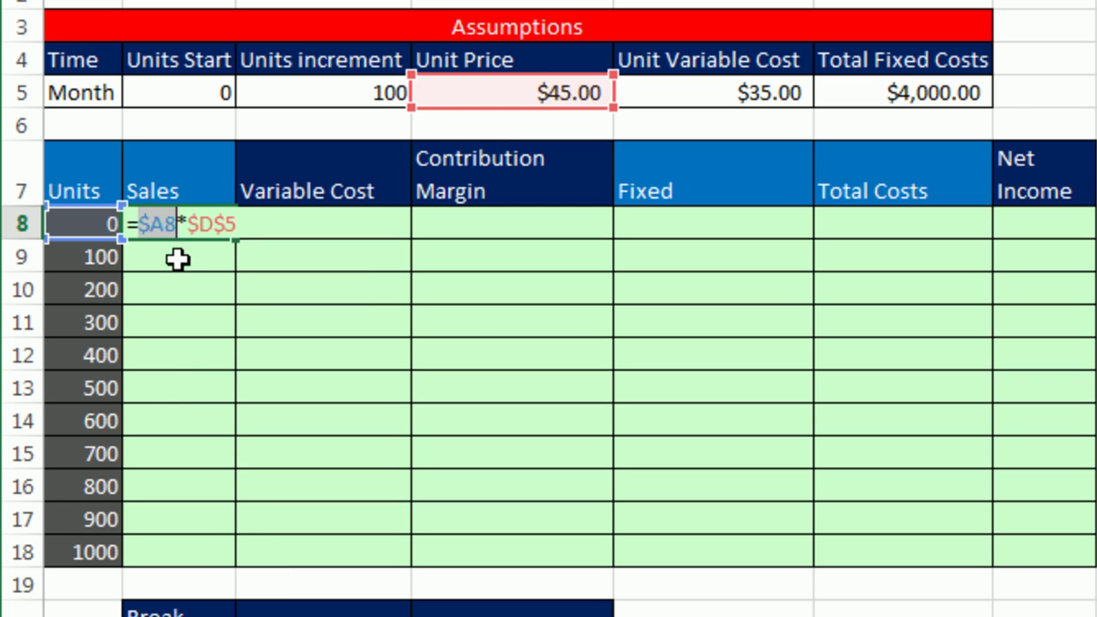
pyautogui.press('End')
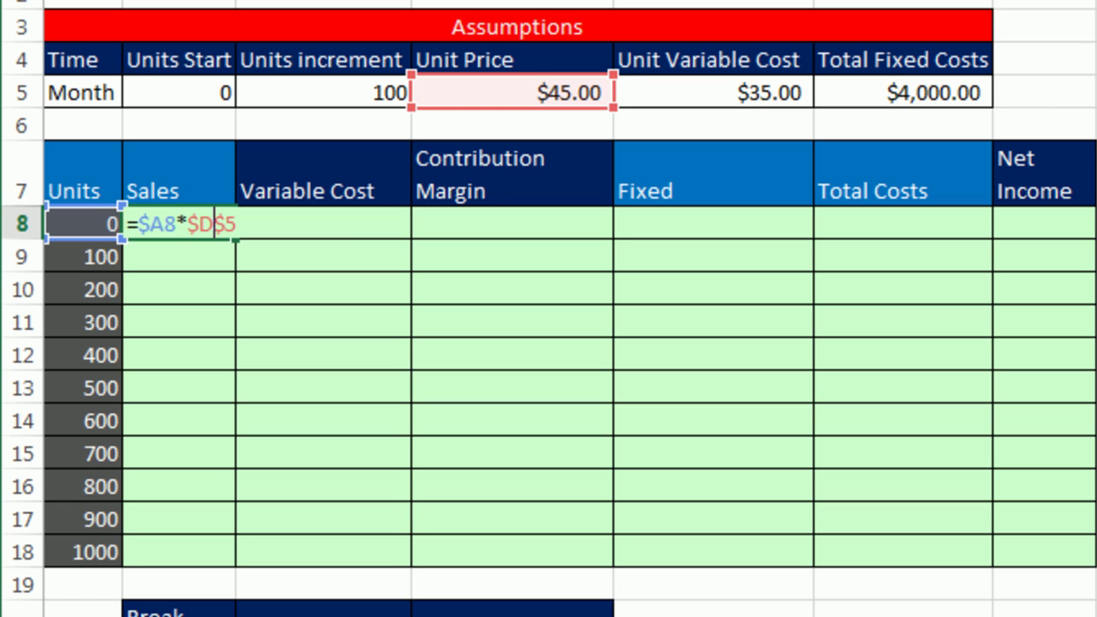
pyautogui.press('F4')
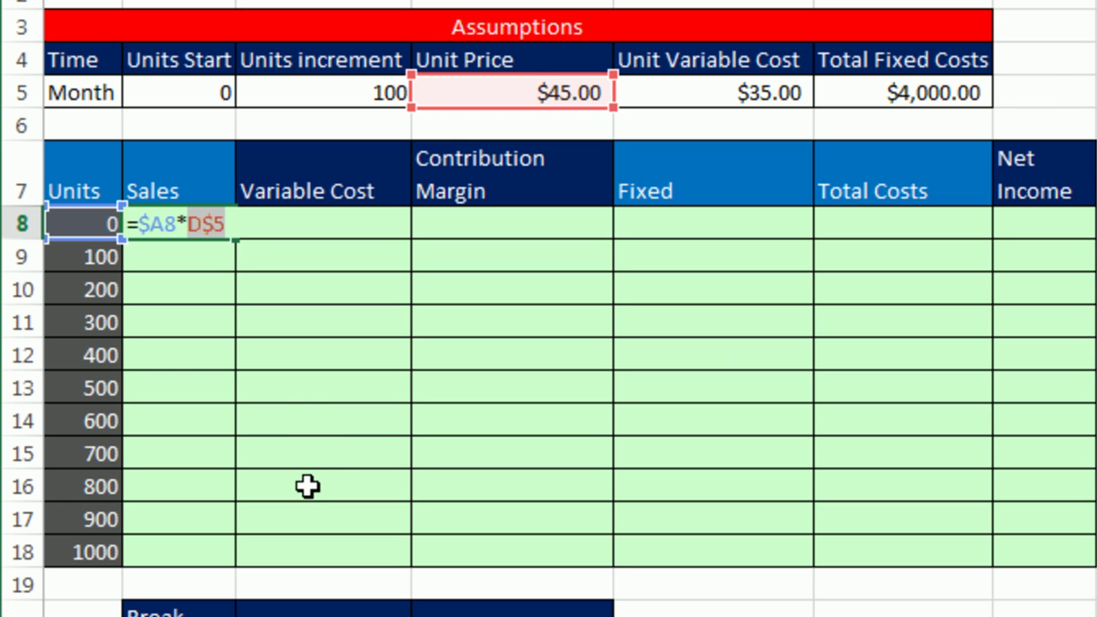
pyautogui.hotkey('ctrl', 'Return')
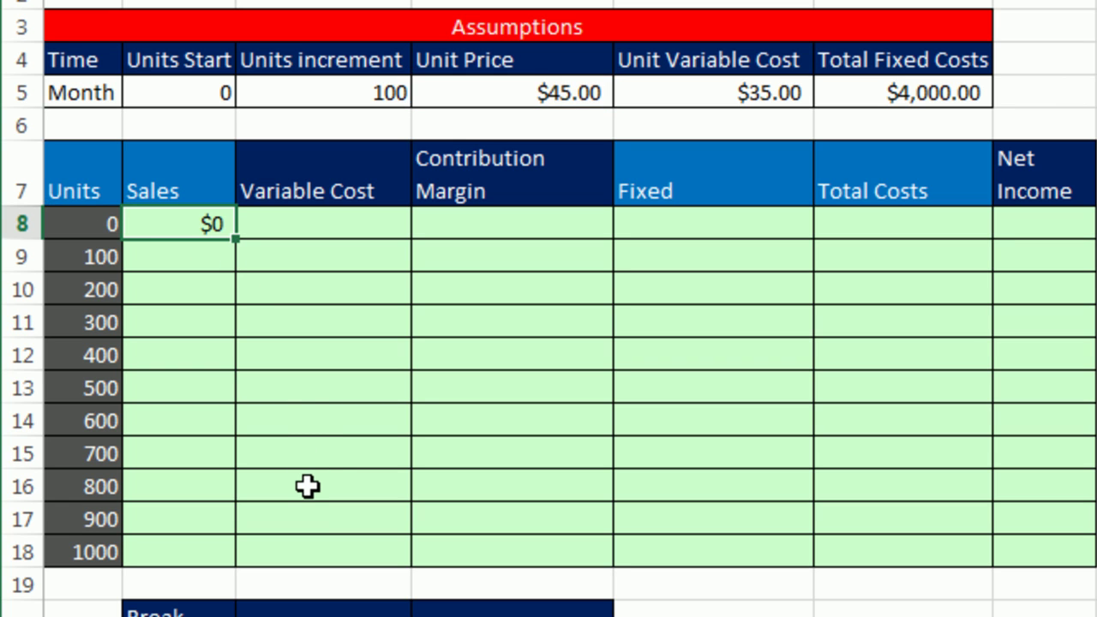
# - Fill the formula across B8:C18 so Variable Cost uses E$5, and check C18
pyautogui.keyDown('shift'); pyautogui.click(353, 551); pyautogui.keyUp('shift')
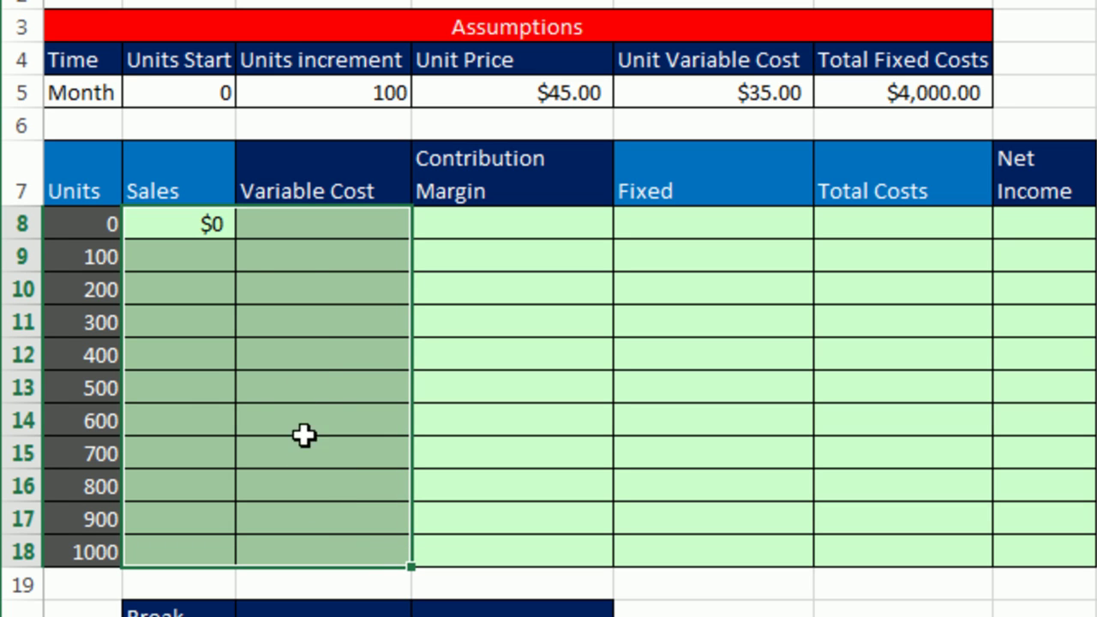
pyautogui.press('F2')
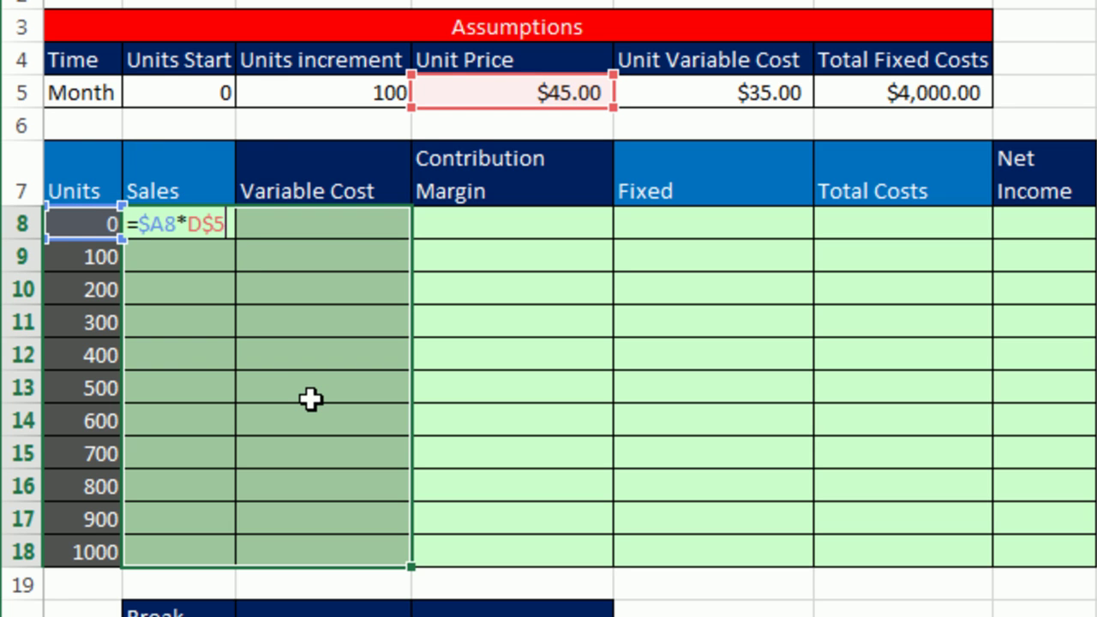
pyautogui.hotkey('ctrl', 'Return')
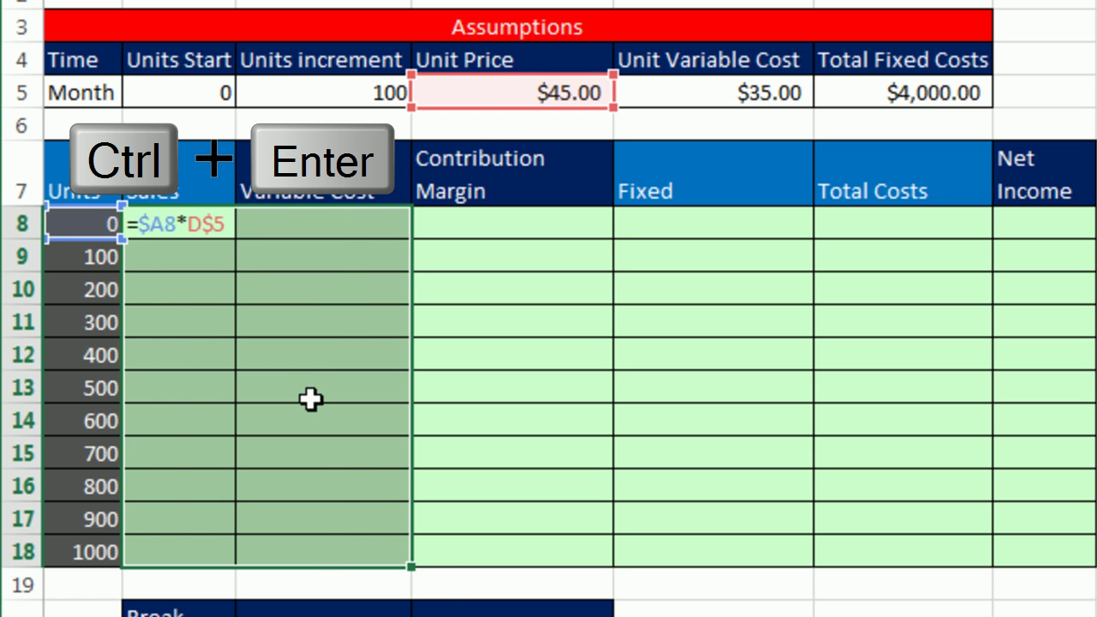
pyautogui.click(311, 555)
pyautogui.press('F2')
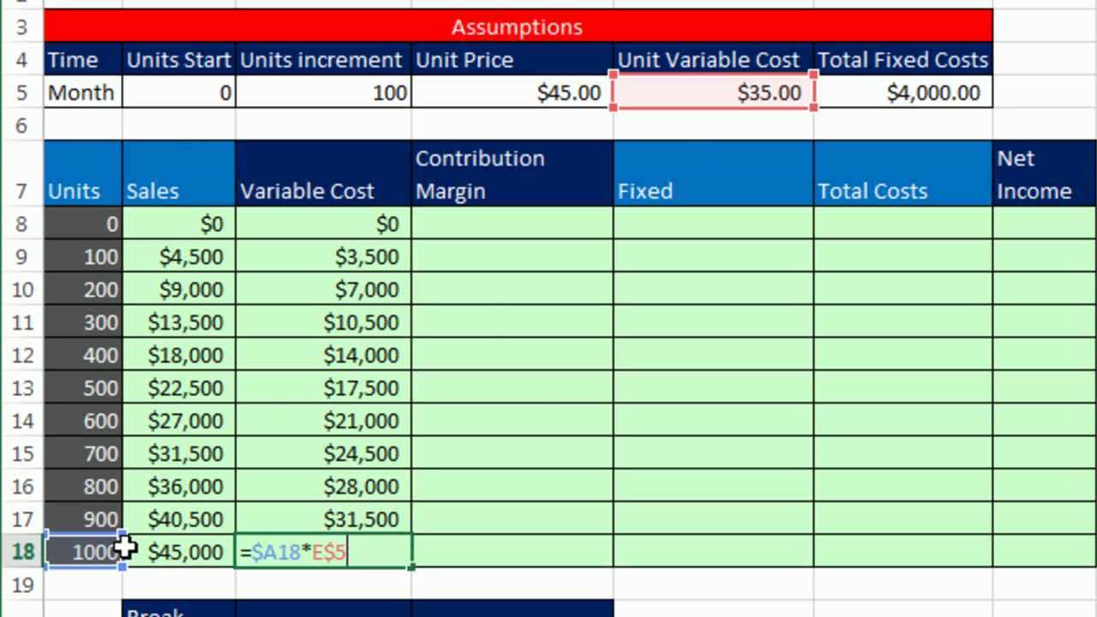
pyautogui.press('Escape')
# - Enter Contribution Margin =B8-C8 in D8 and fill it down to row 18
pyautogui.click(495, 220)
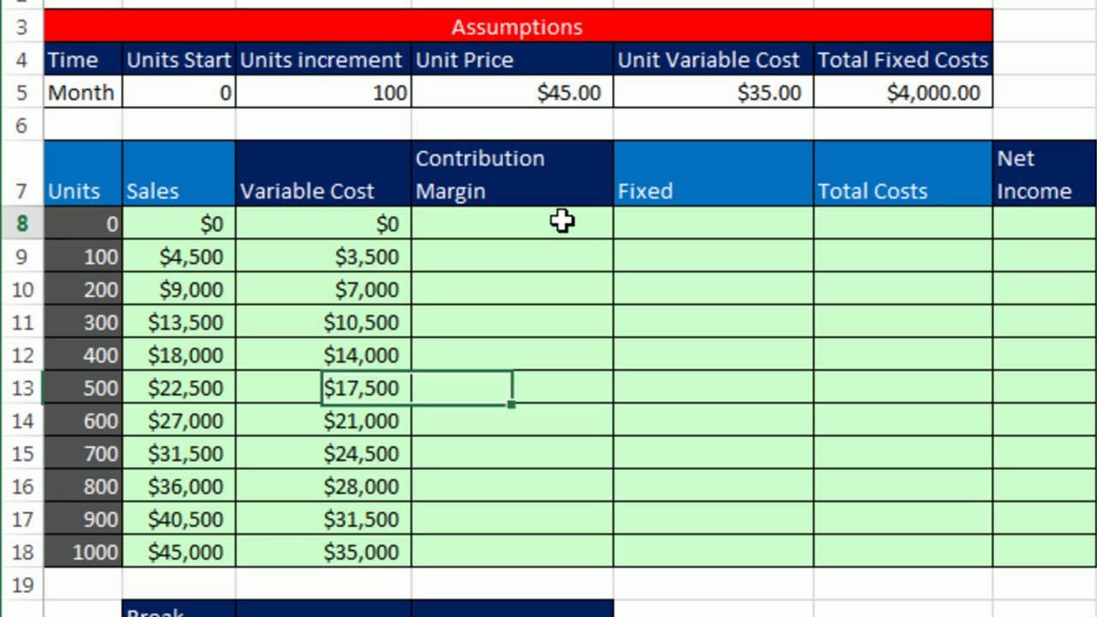
pyautogui.write('=')
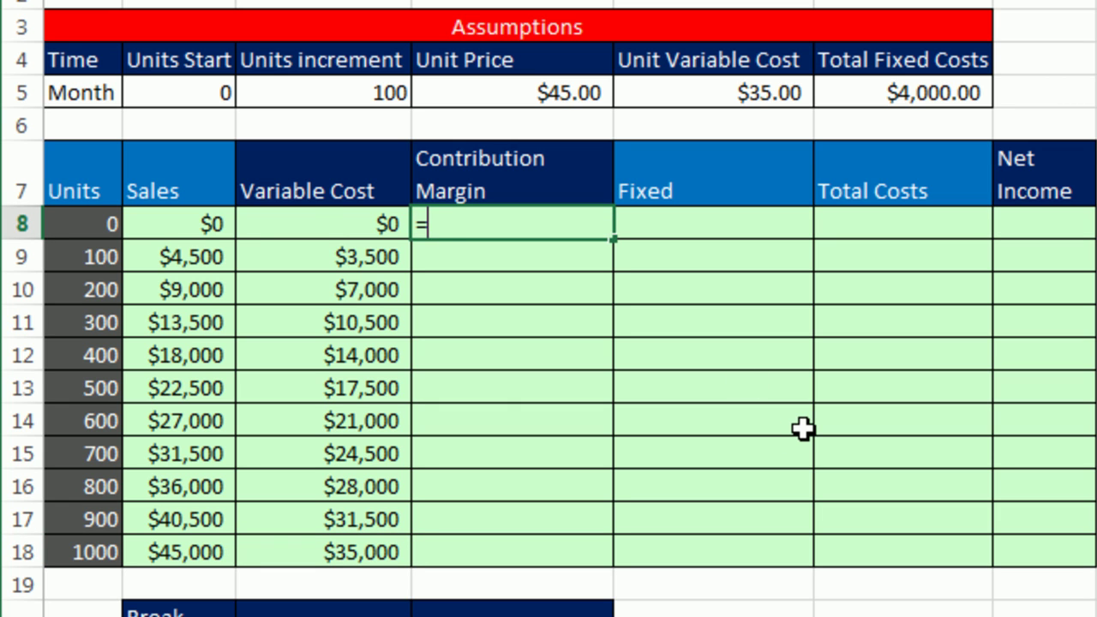
pyautogui.press('Left')
pyautogui.press('Left')
pyautogui.write('-')
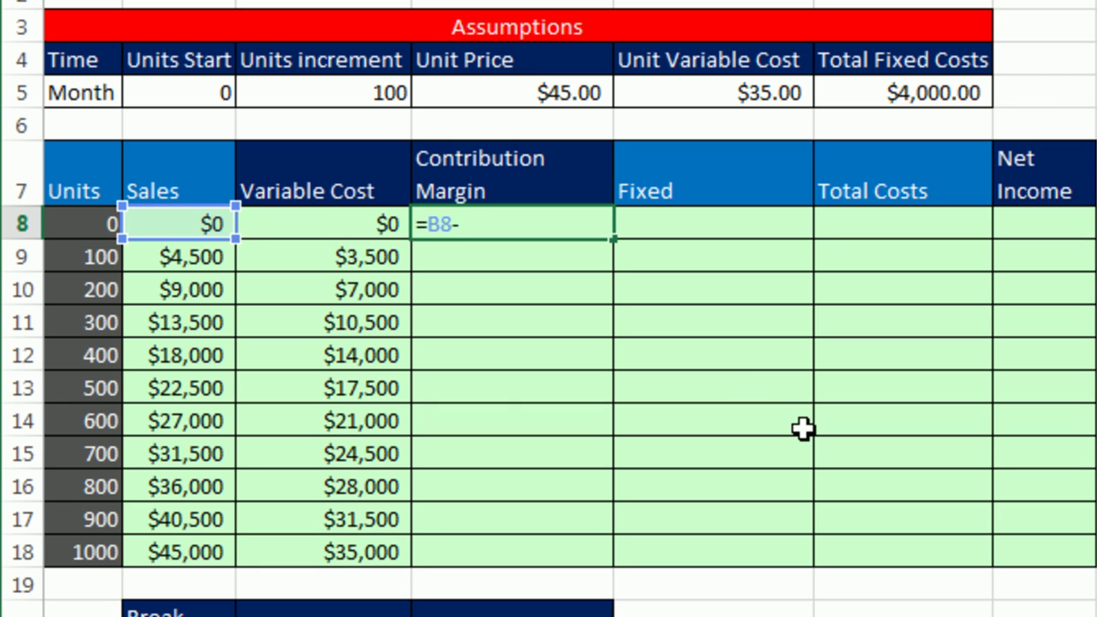
pyautogui.press('Left')
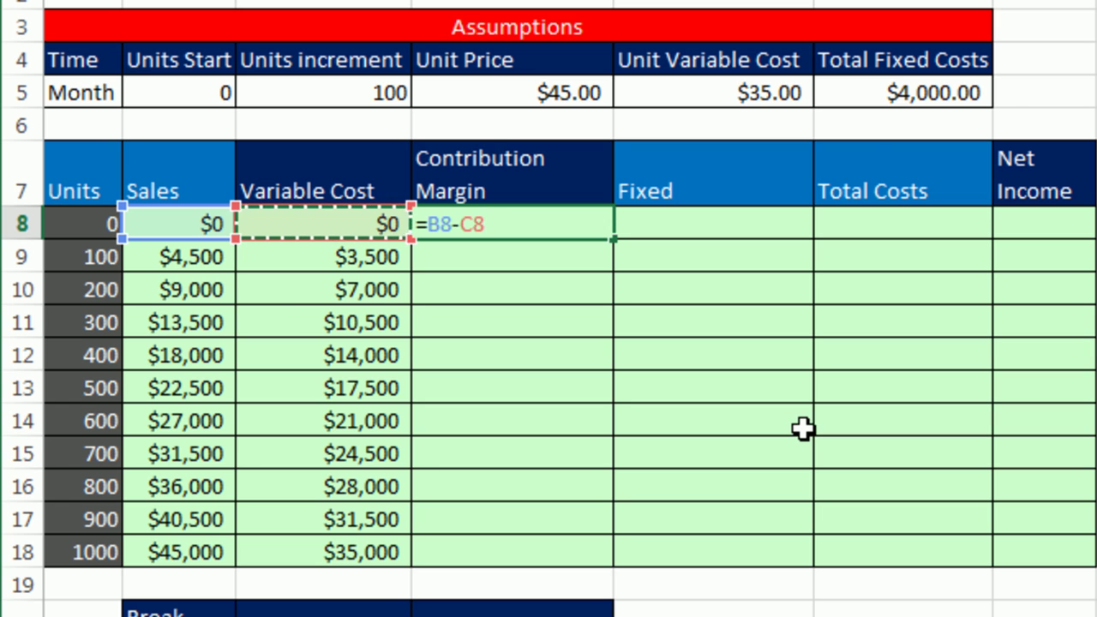
pyautogui.hotkey('ctrl', 'Return')
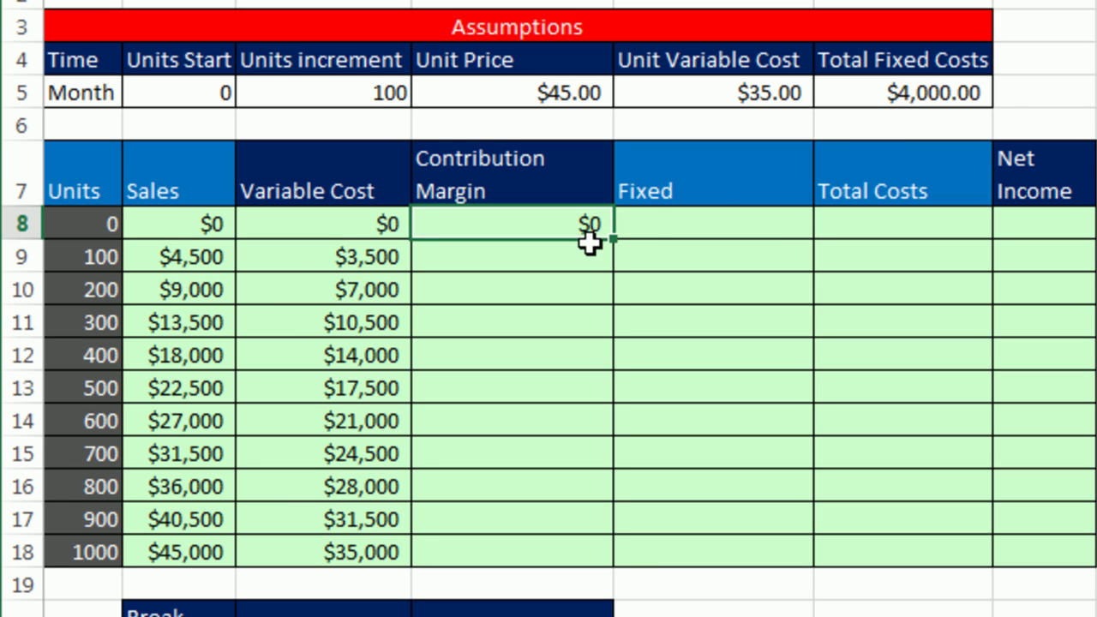
pyautogui.doubleClick(612, 239)
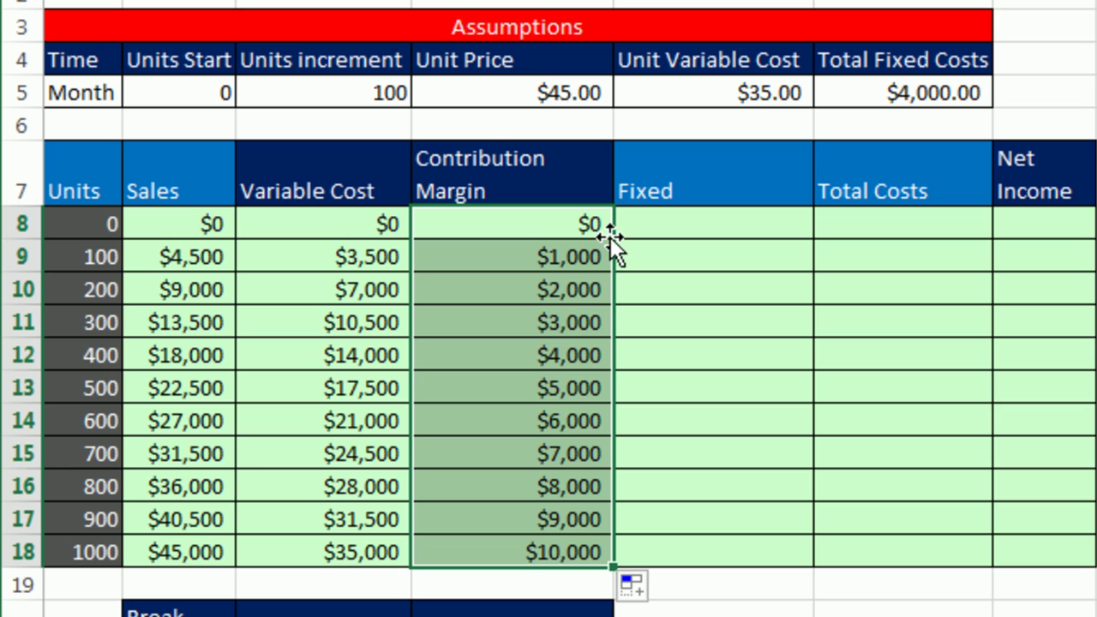
pyautogui.click(573, 418)
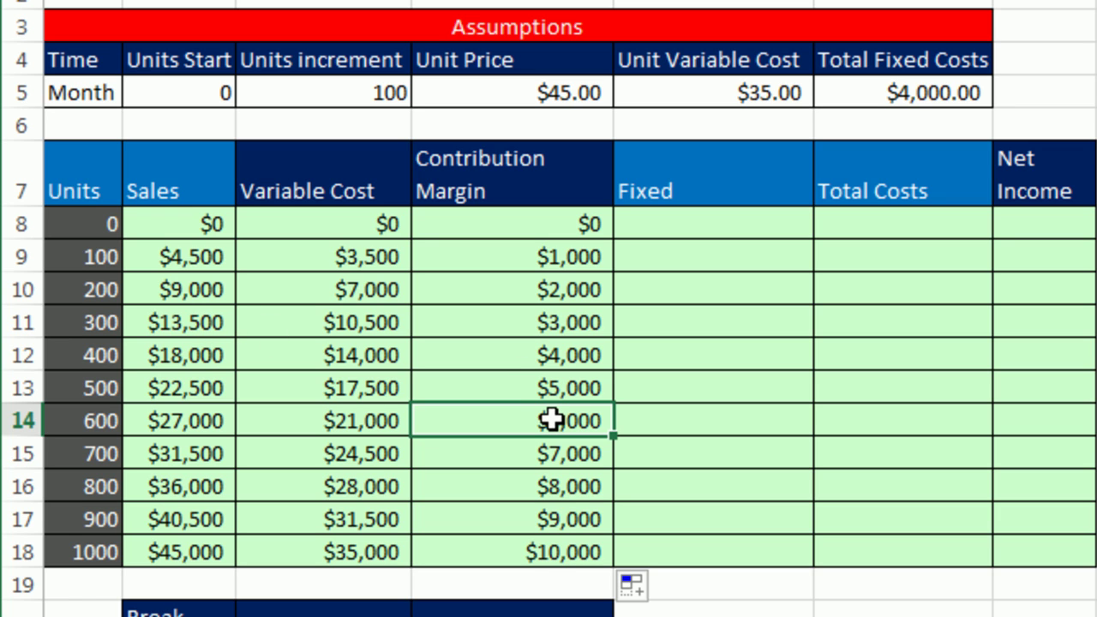
# - Enter Fixed =$F$5 in E8 and fill it down to row 18
pyautogui.click(624, 224)
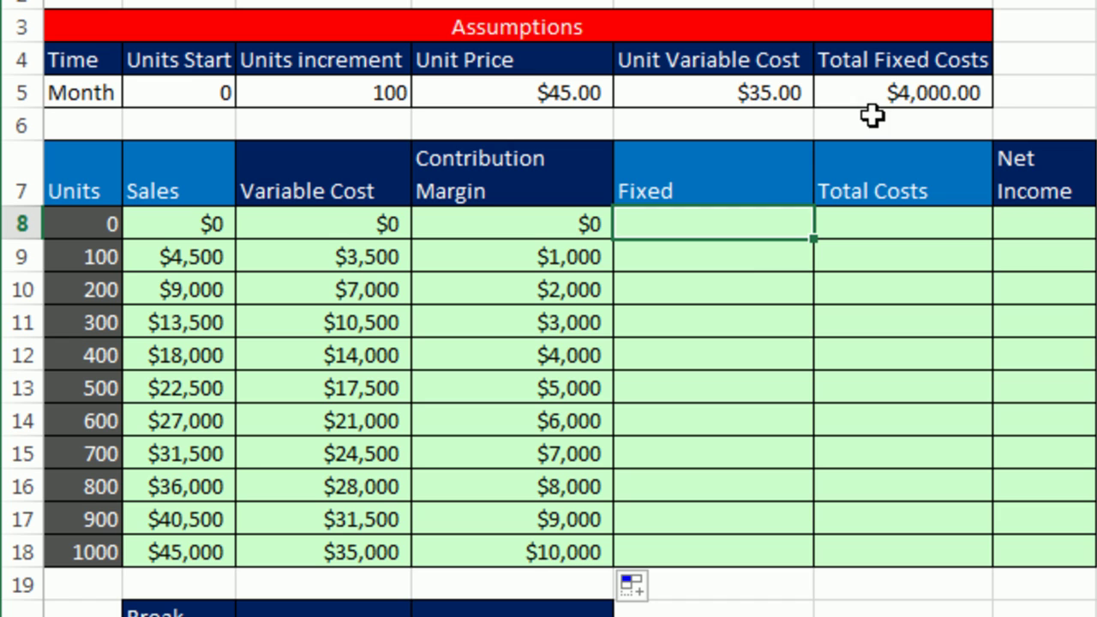
pyautogui.write('=')
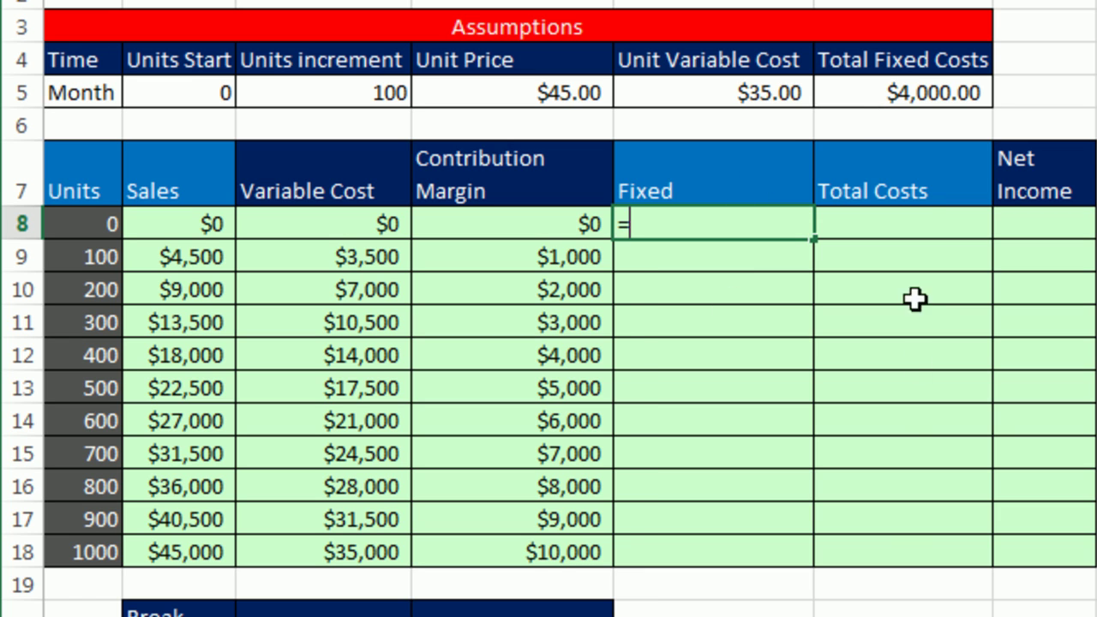
pyautogui.click(894, 102)
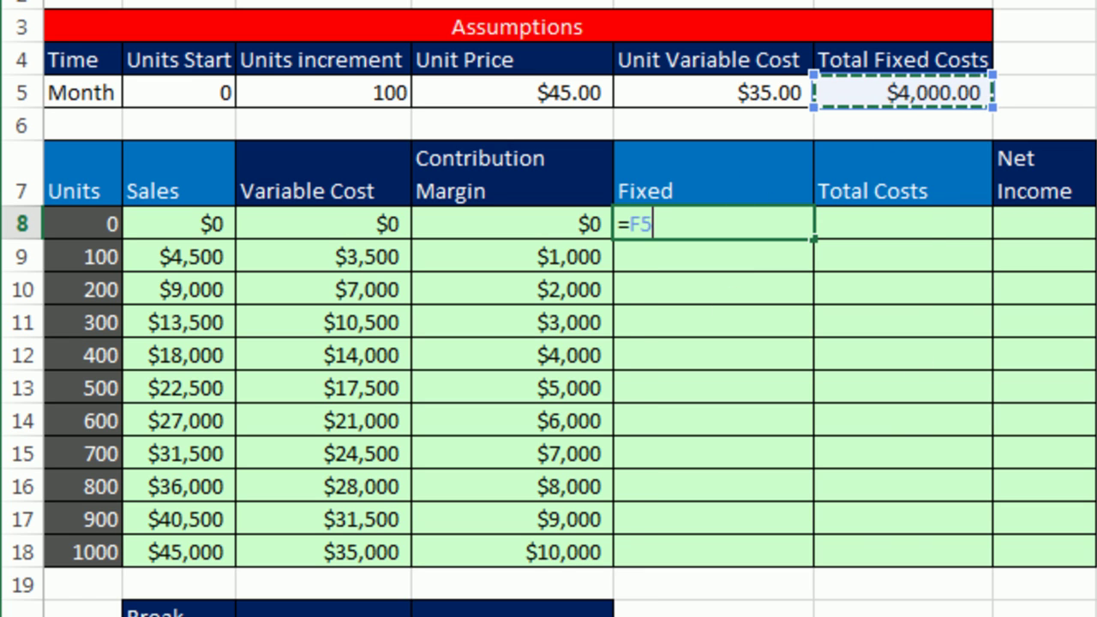
pyautogui.press('F4')
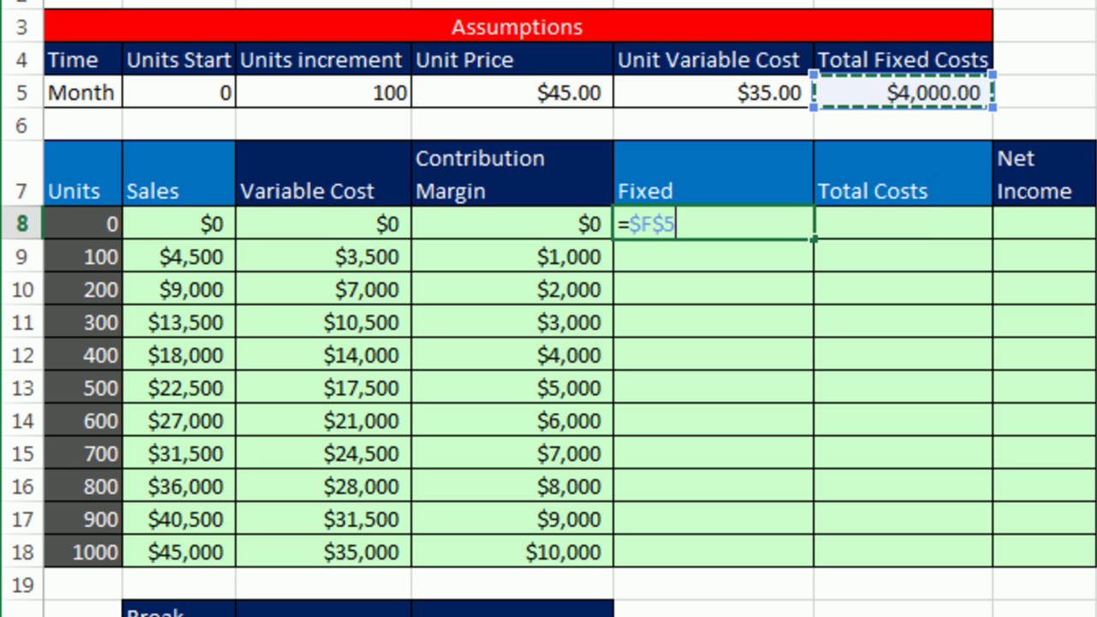
pyautogui.hotkey('ctrl', 'Return')
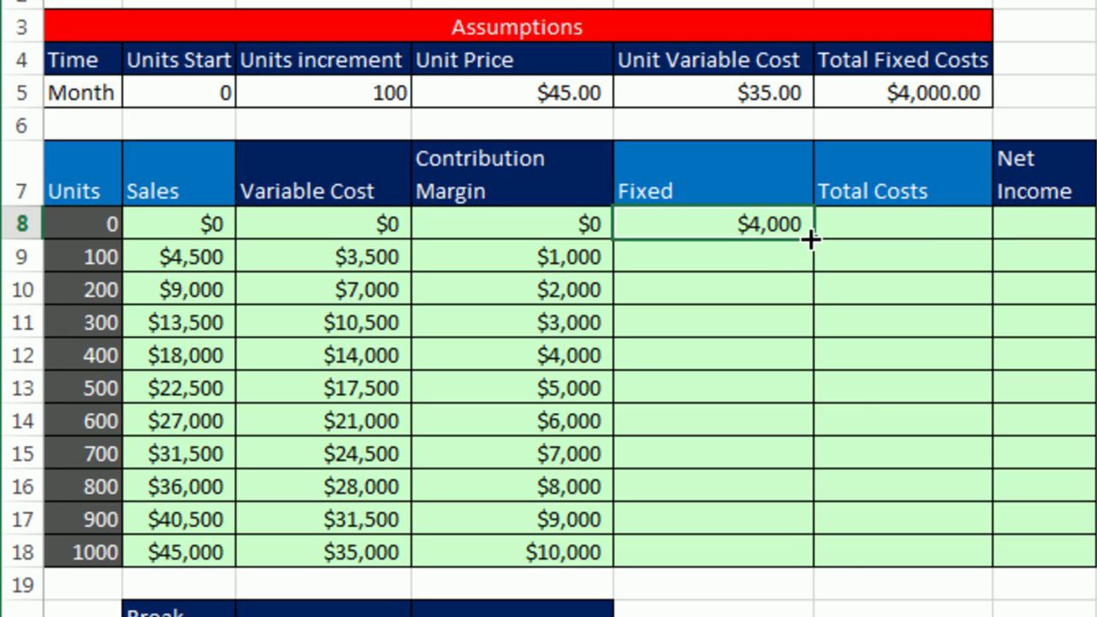
pyautogui.doubleClick(811, 239)
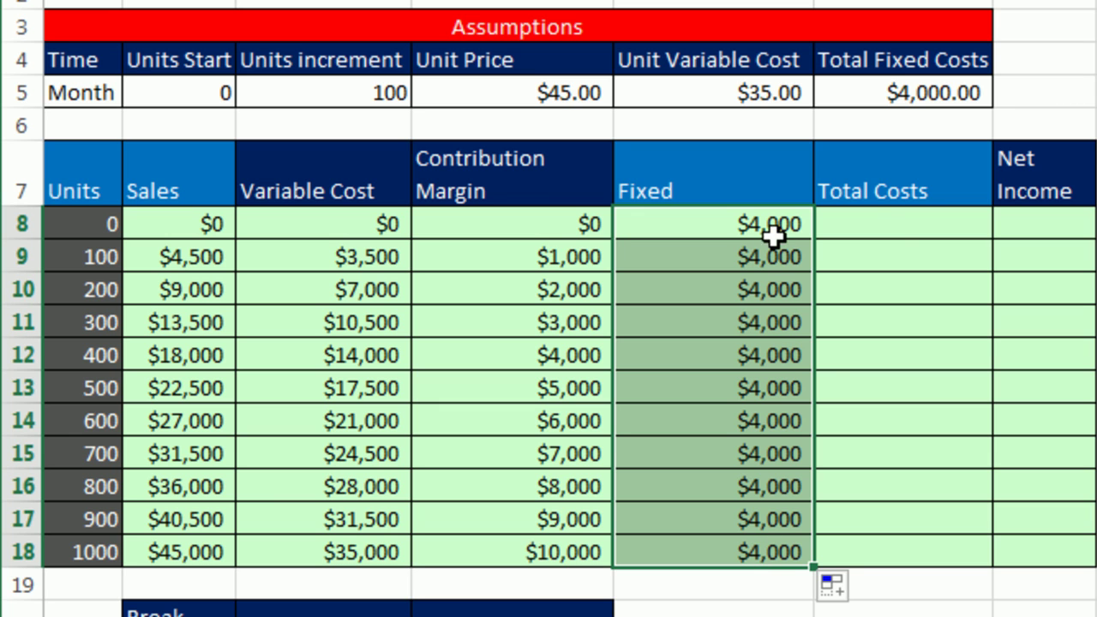
# - Enter Total Costs =E8+C8 in F8 and fill it down to row 18
pyautogui.click(895, 227)
pyautogui.write('=')
pyautogui.press('Left')
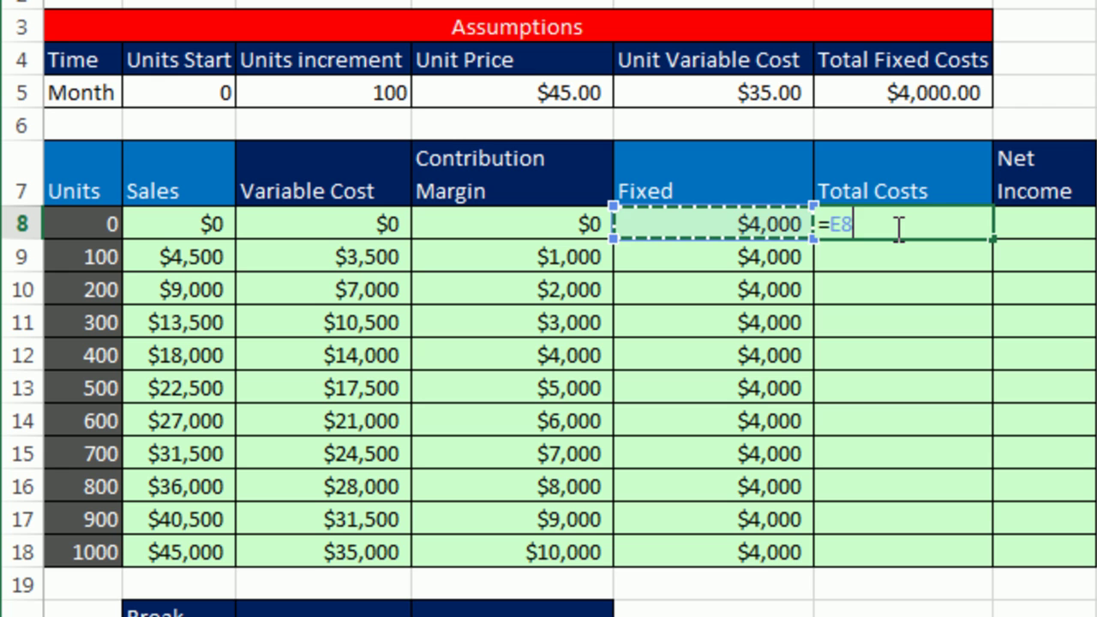
pyautogui.write('+')
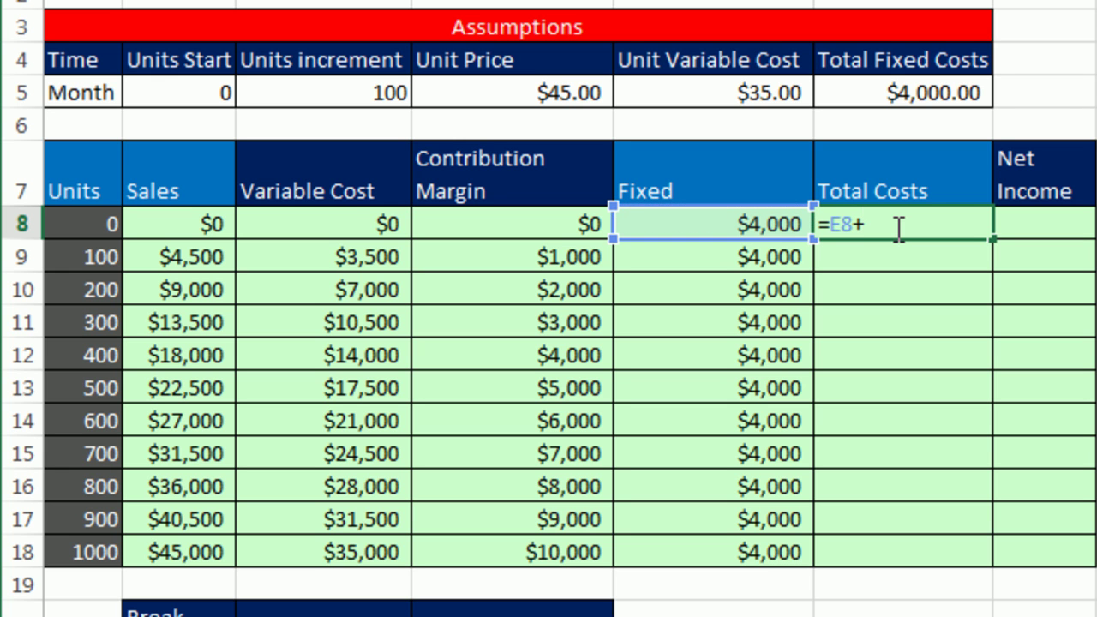
pyautogui.click(379, 221)
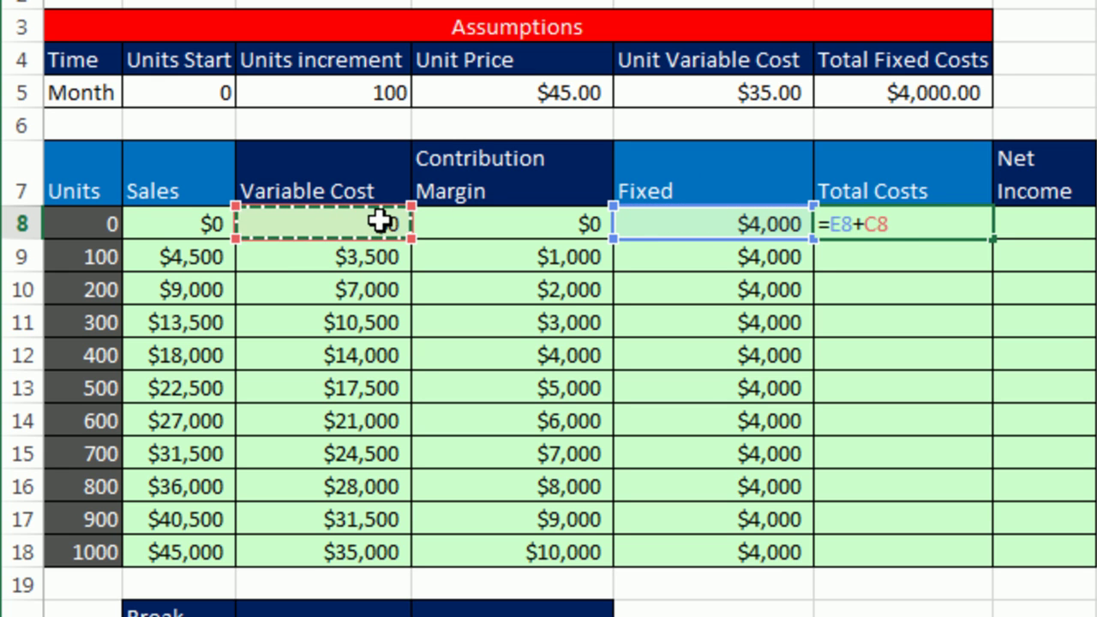
pyautogui.hotkey('ctrl', 'Return')
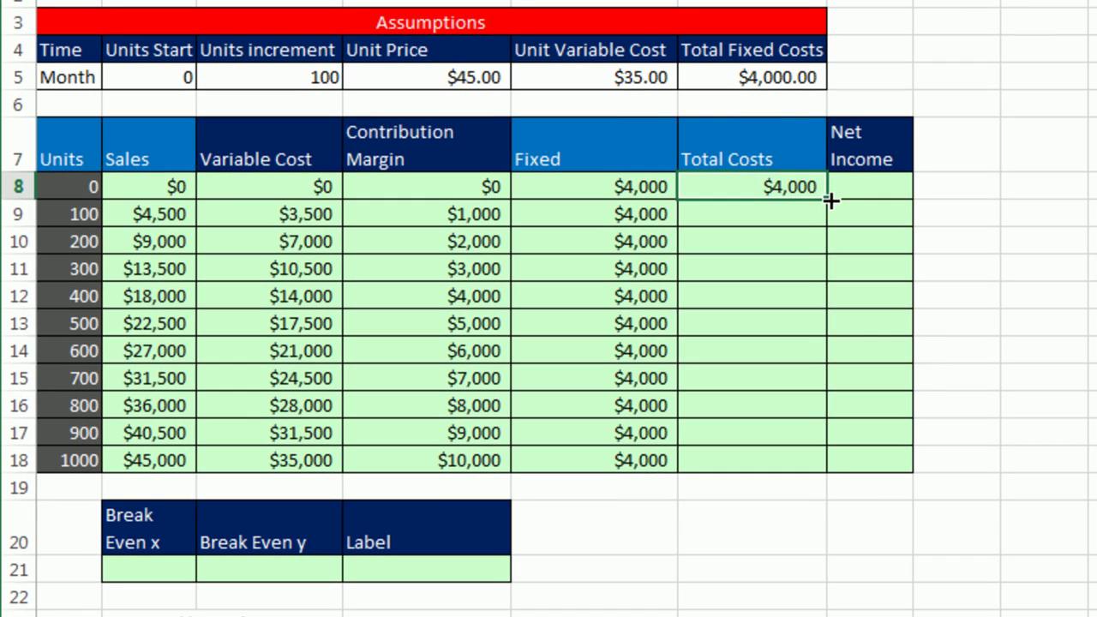
pyautogui.doubleClick(828, 200)
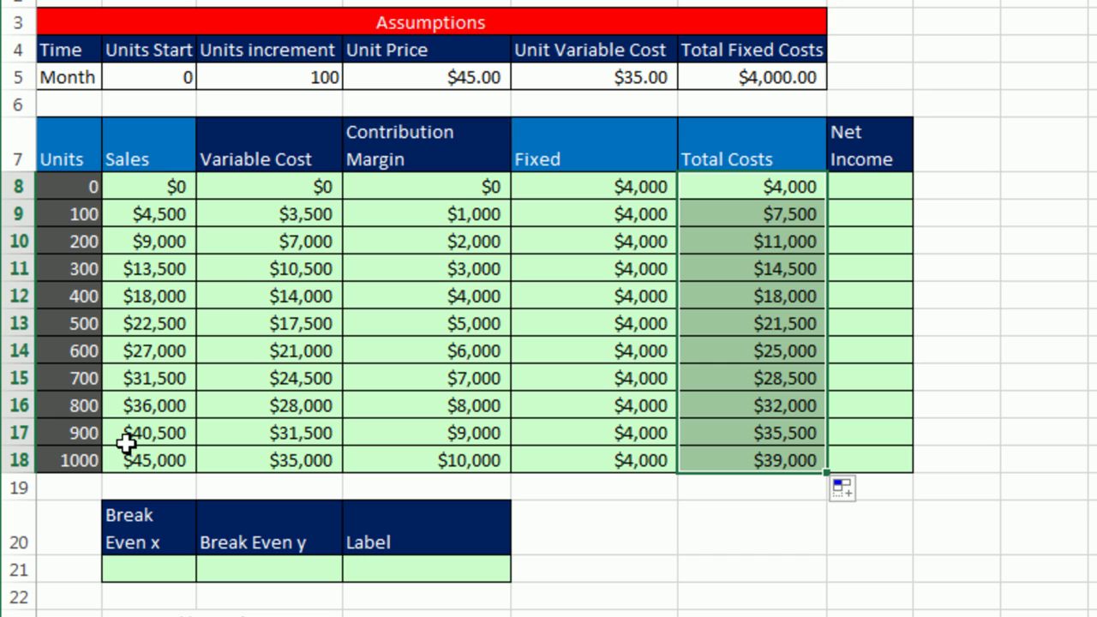
# - Enter Net Income =B8-F8 in G8 and fill it down to row 18
pyautogui.click(862, 194)
pyautogui.write('=')
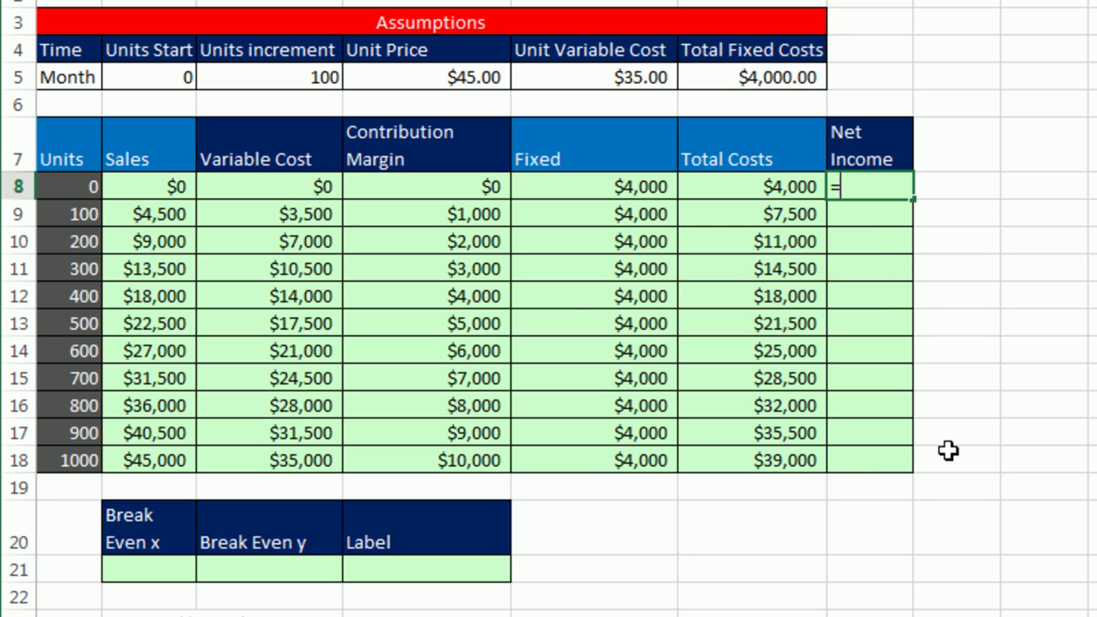
pyautogui.press('Left')
pyautogui.press('Left')
pyautogui.press('Left')
pyautogui.press('Left')
pyautogui.press('Left')
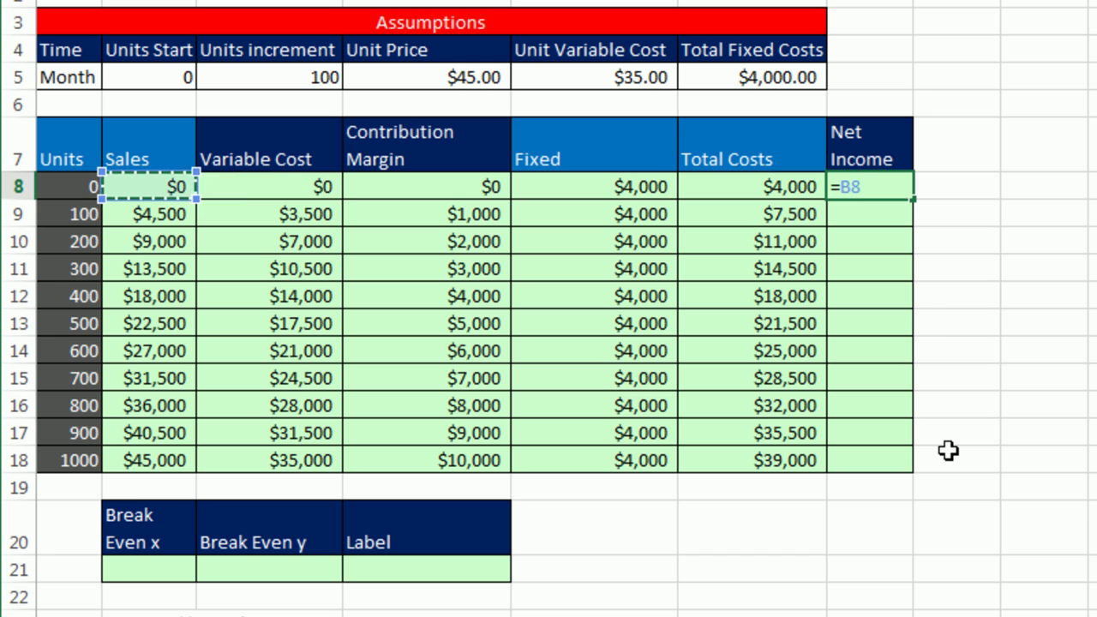
pyautogui.write('-')
pyautogui.press('Left')
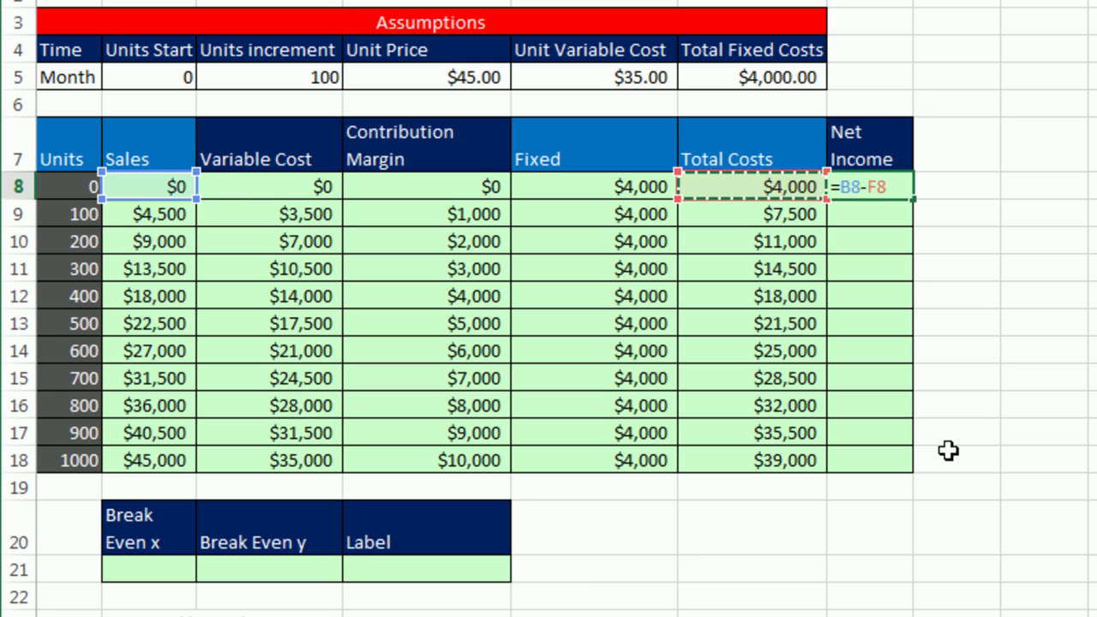
pyautogui.hotkey('ctrl', 'Return')
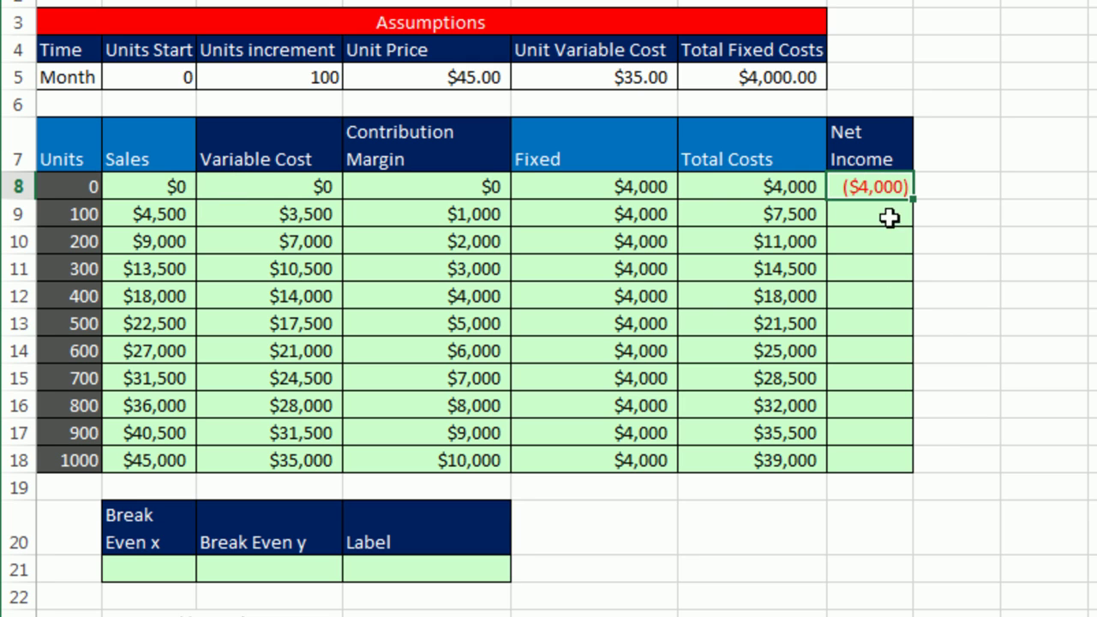
pyautogui.doubleClick(913, 199)
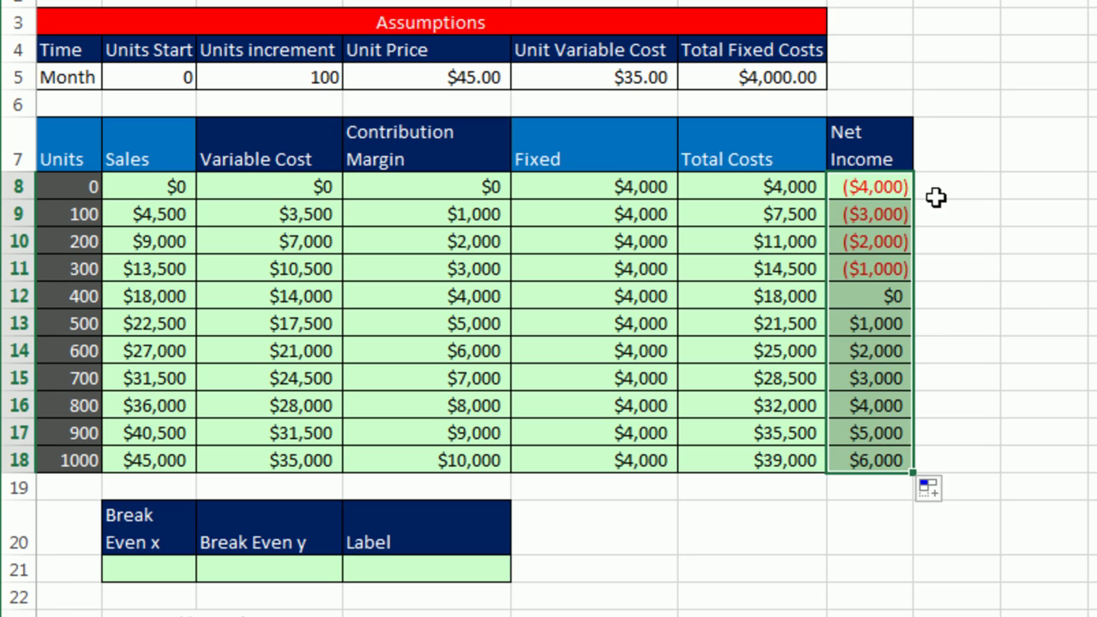
# - Add a check column =D8-E8 in H8 and fill it down to row 18
pyautogui.click(943, 194)
pyautogui.write('=')
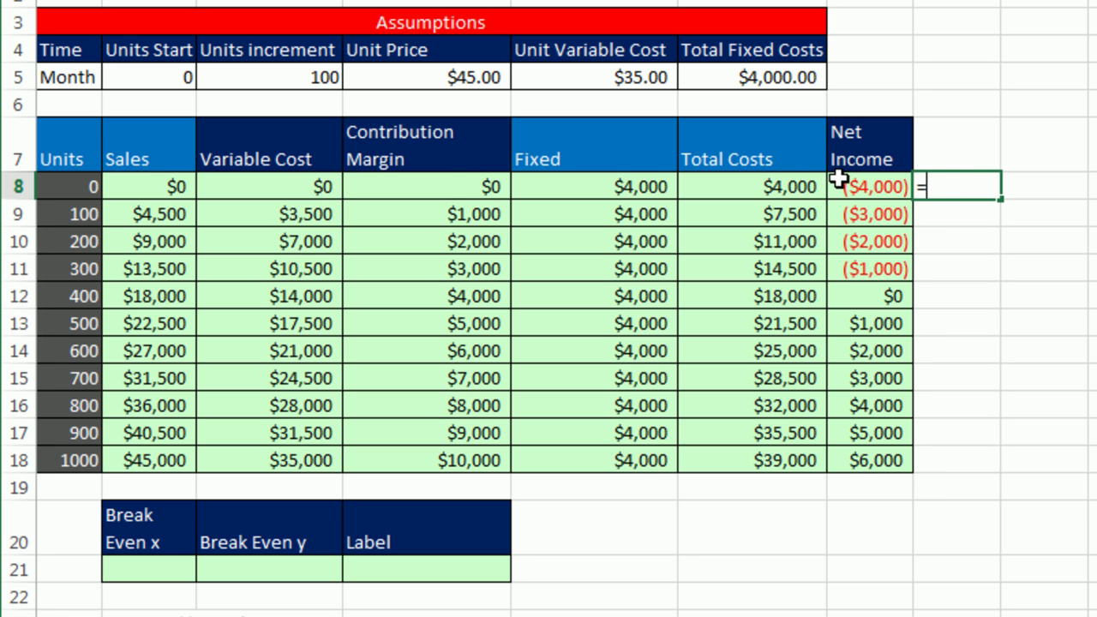
pyautogui.click(454, 186)
pyautogui.write('-')
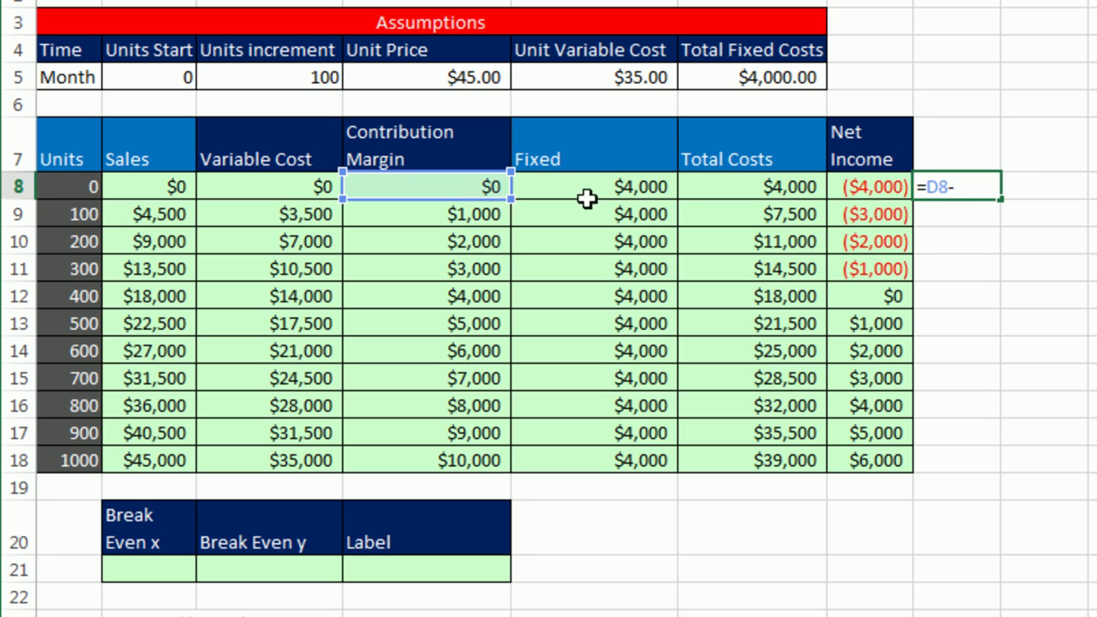
pyautogui.click(606, 182)
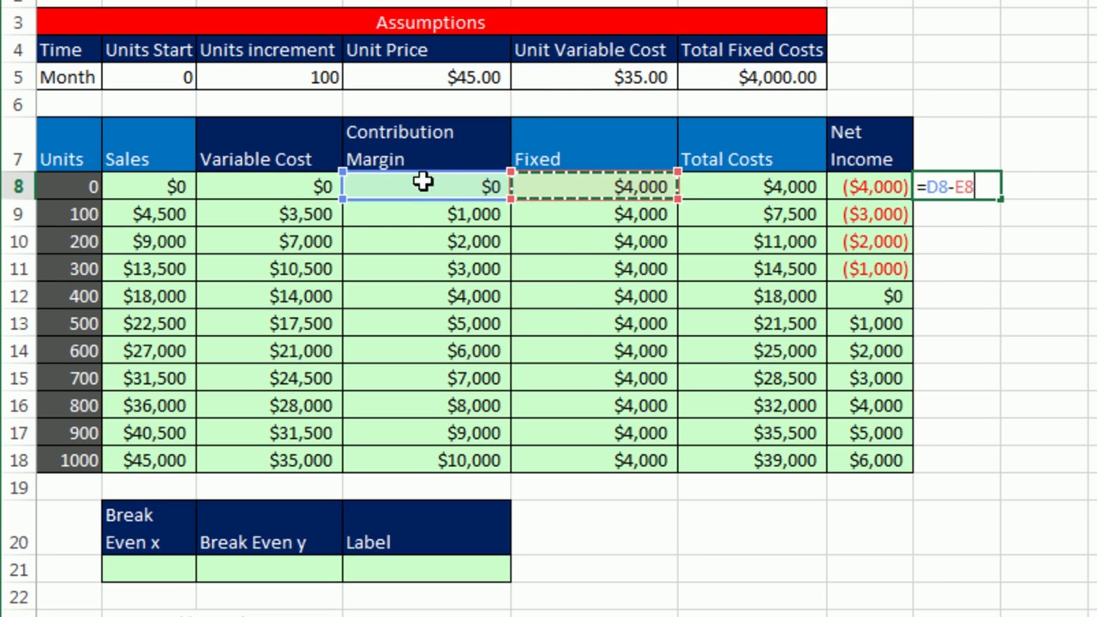
pyautogui.hotkey('ctrl', 'Return')
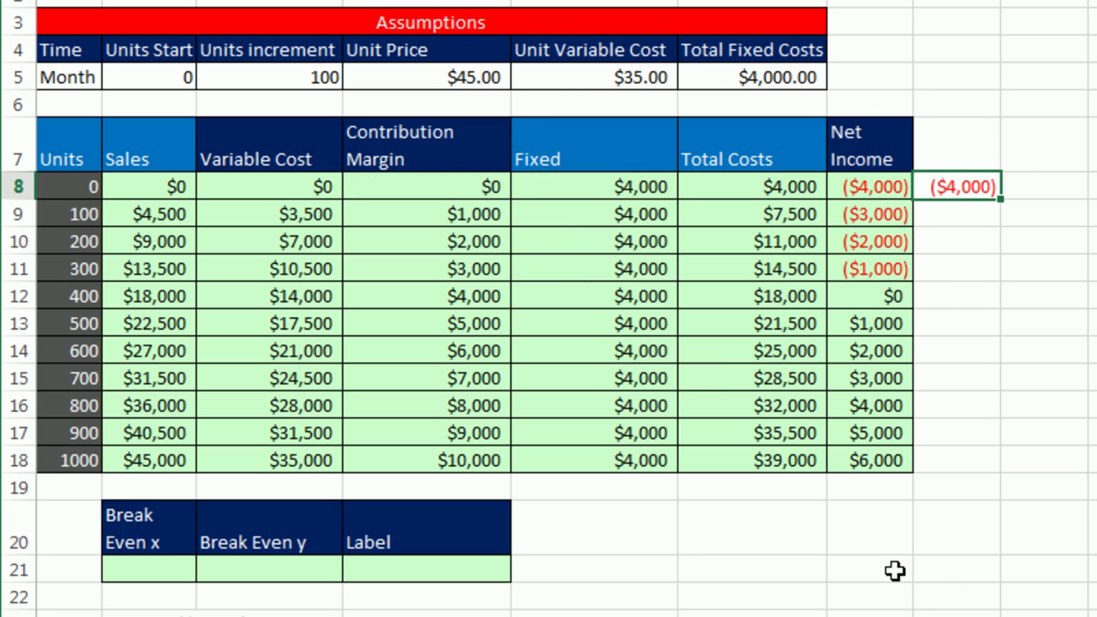
pyautogui.doubleClick(1000, 199)
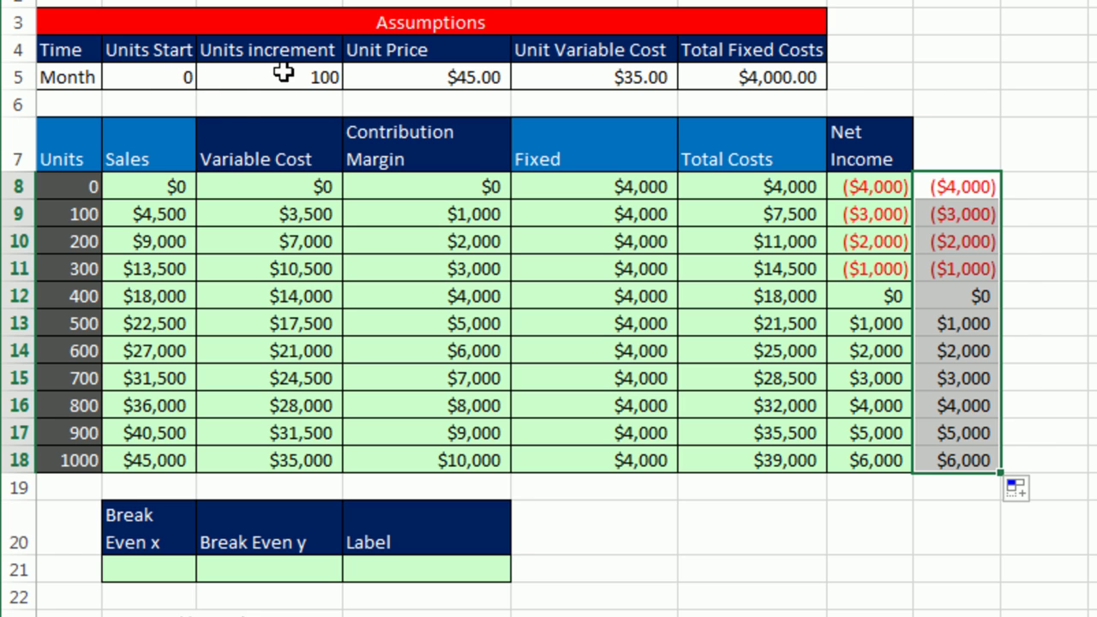
# - Test Units Start 1 and increment 70, then undo both back to 0 and 100
pyautogui.click(154, 81)
pyautogui.write('100')
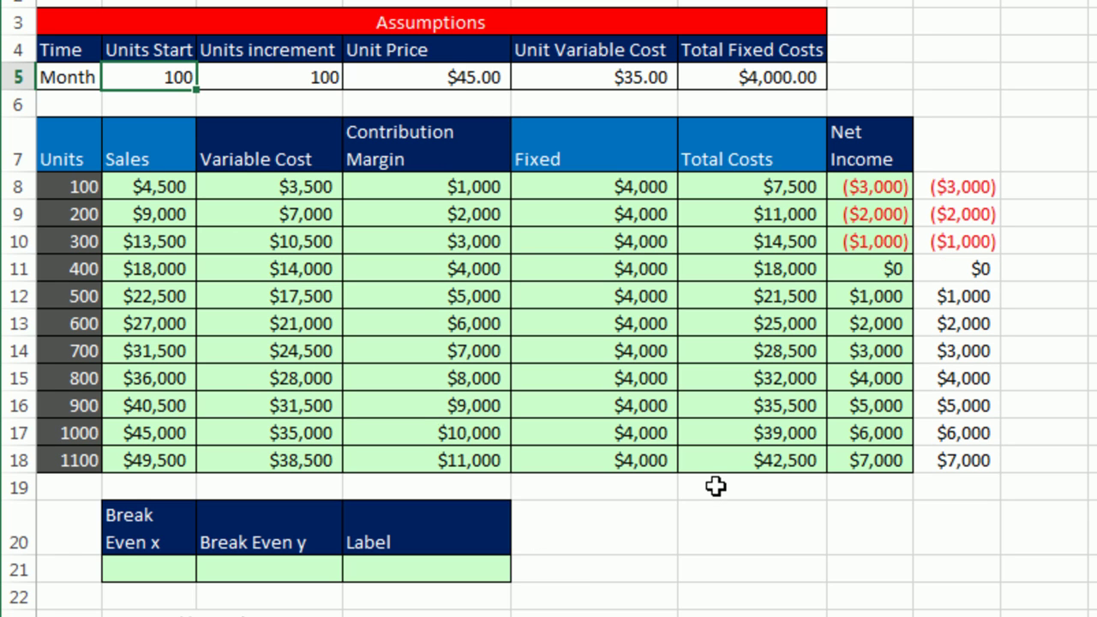
pyautogui.hotkey('ctrl', 'z')
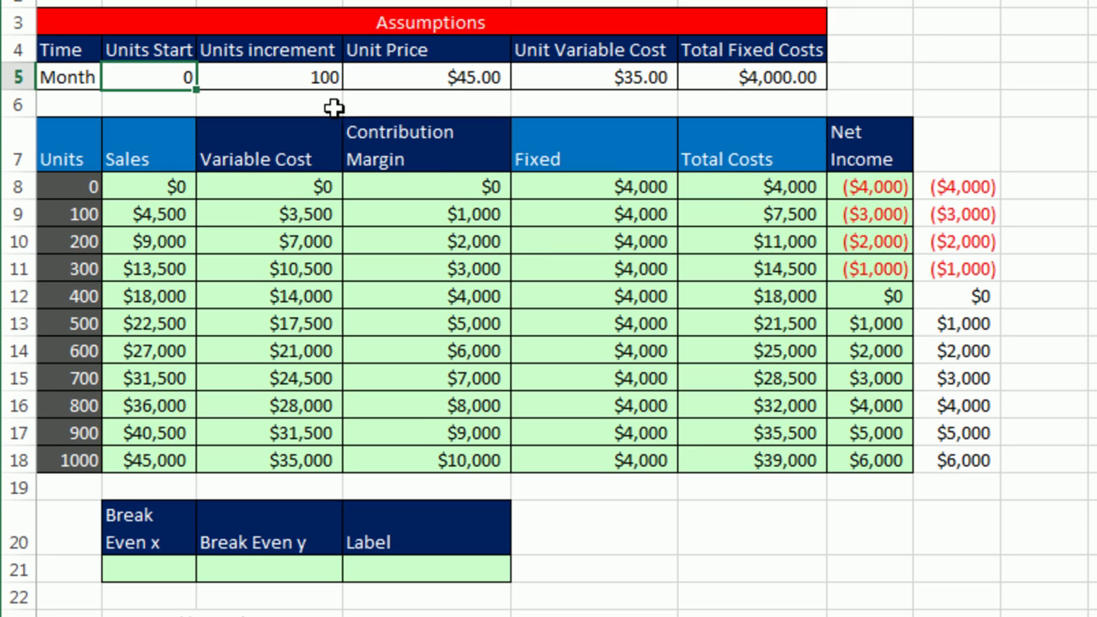
pyautogui.click(321, 76)
pyautogui.write('70')
pyautogui.hotkey('ctrl', 'Return')
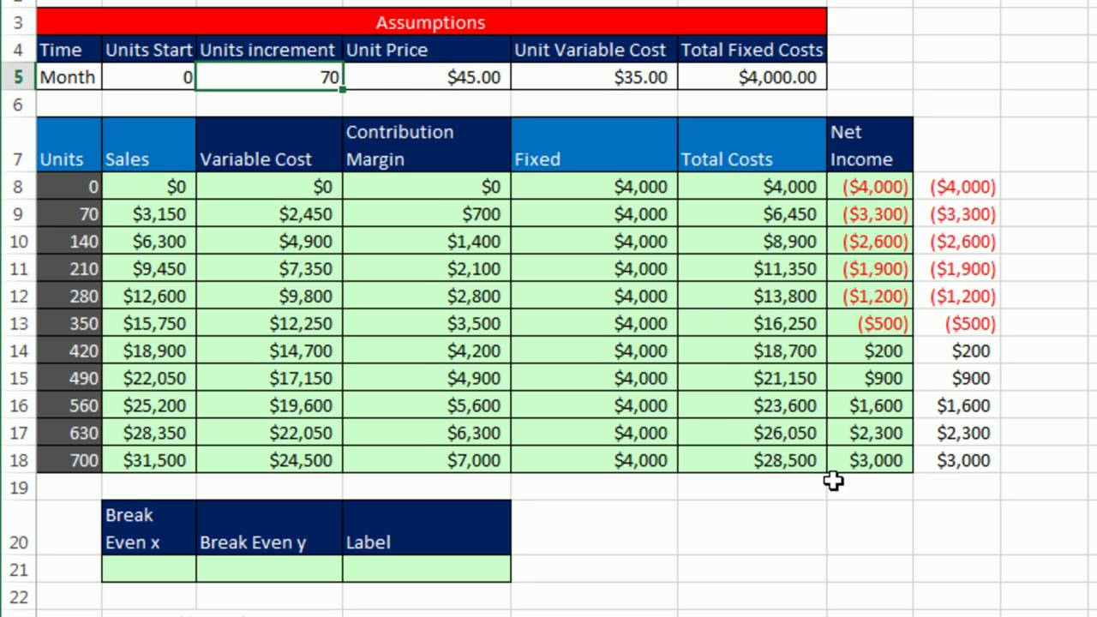
pyautogui.hotkey('ctrl', 'z')
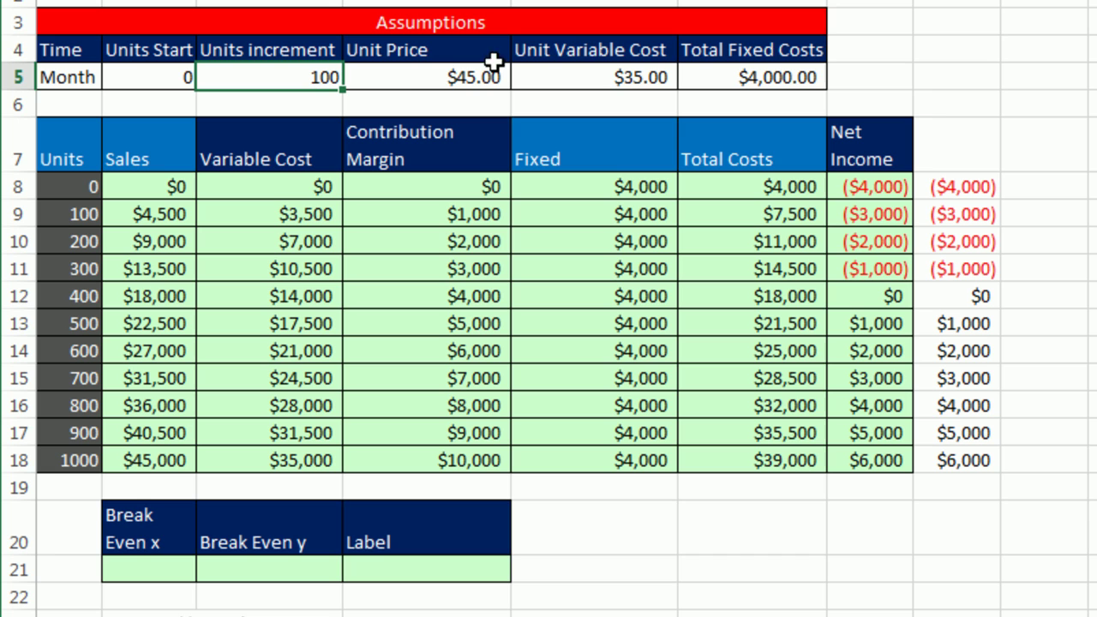
# - Set the Unit Price in D5 to $50
pyautogui.click(429, 78)
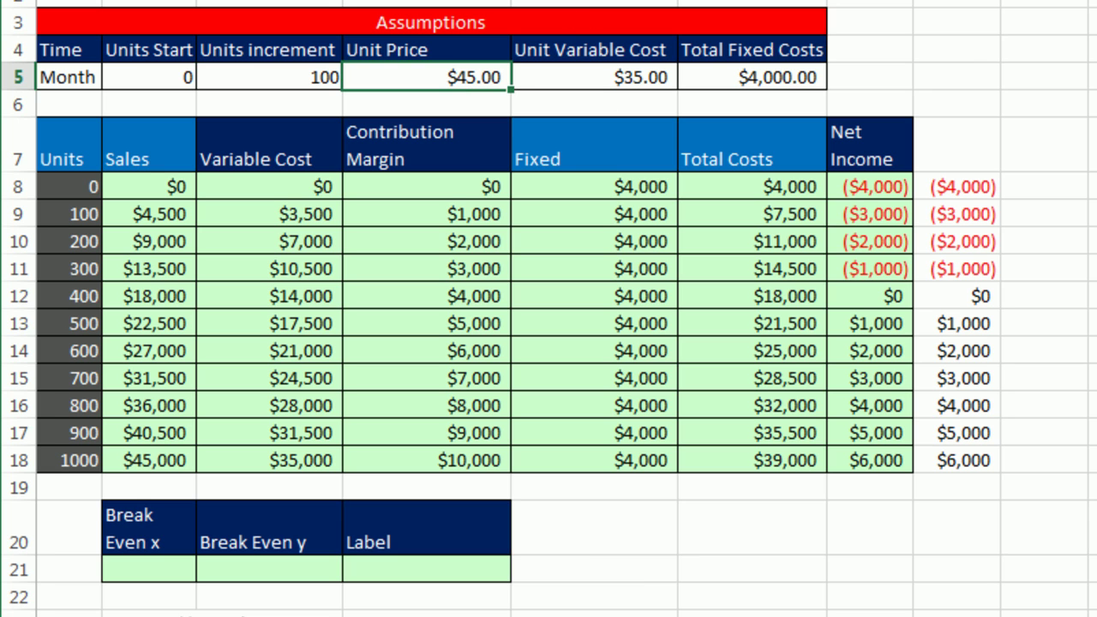
pyautogui.write('50')
pyautogui.hotkey('ctrl', 'Return')
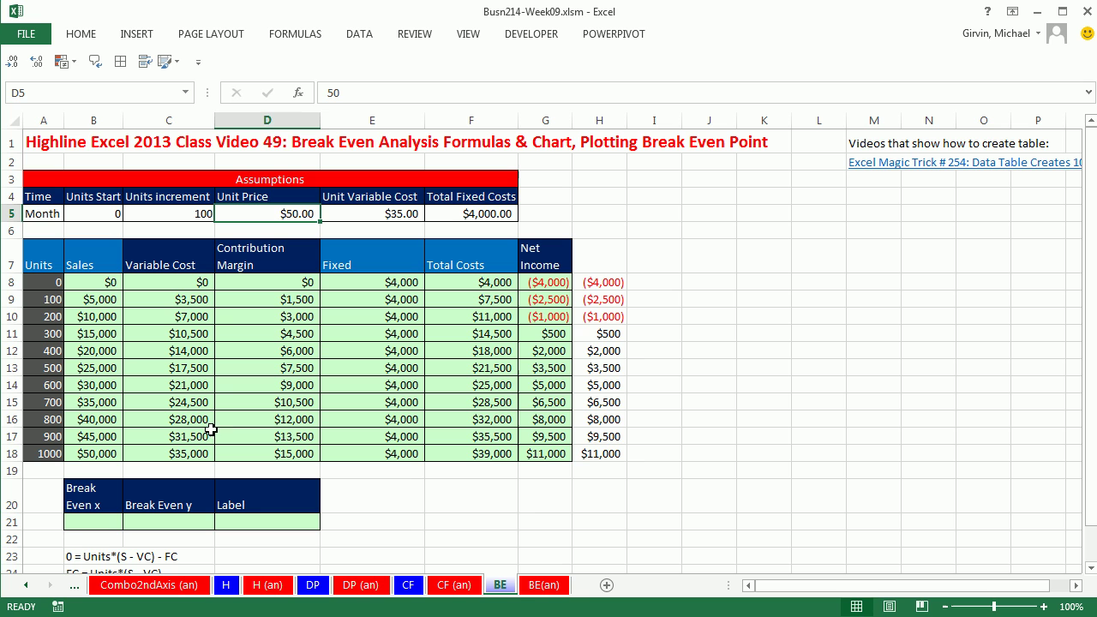
pyautogui.doubleClick(112, 285)
pyautogui.press('Return')
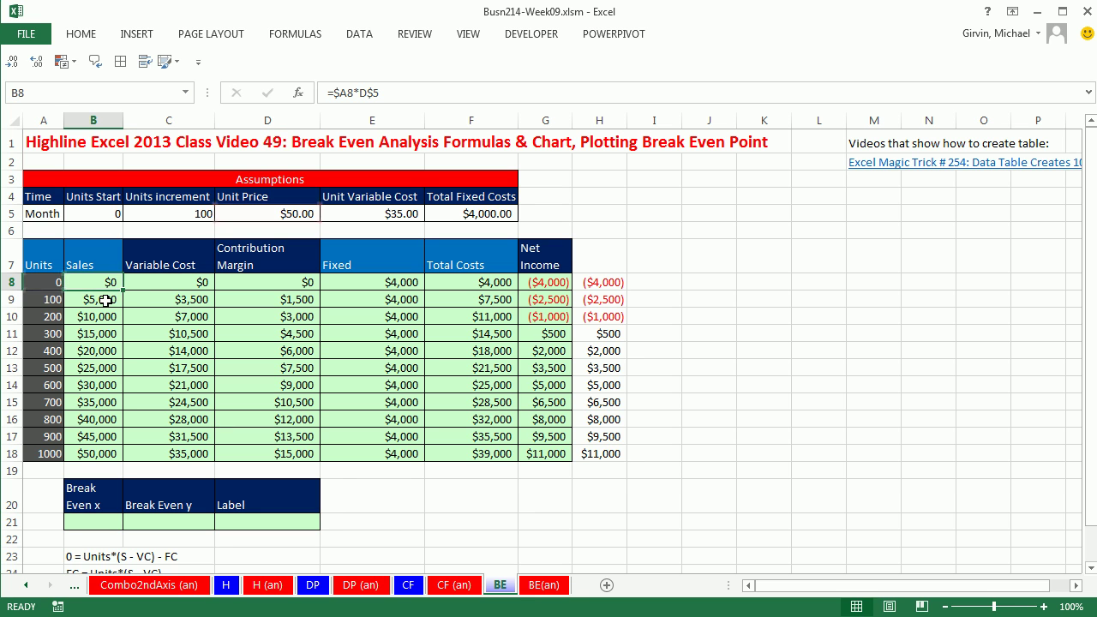
pyautogui.doubleClick(103, 300)
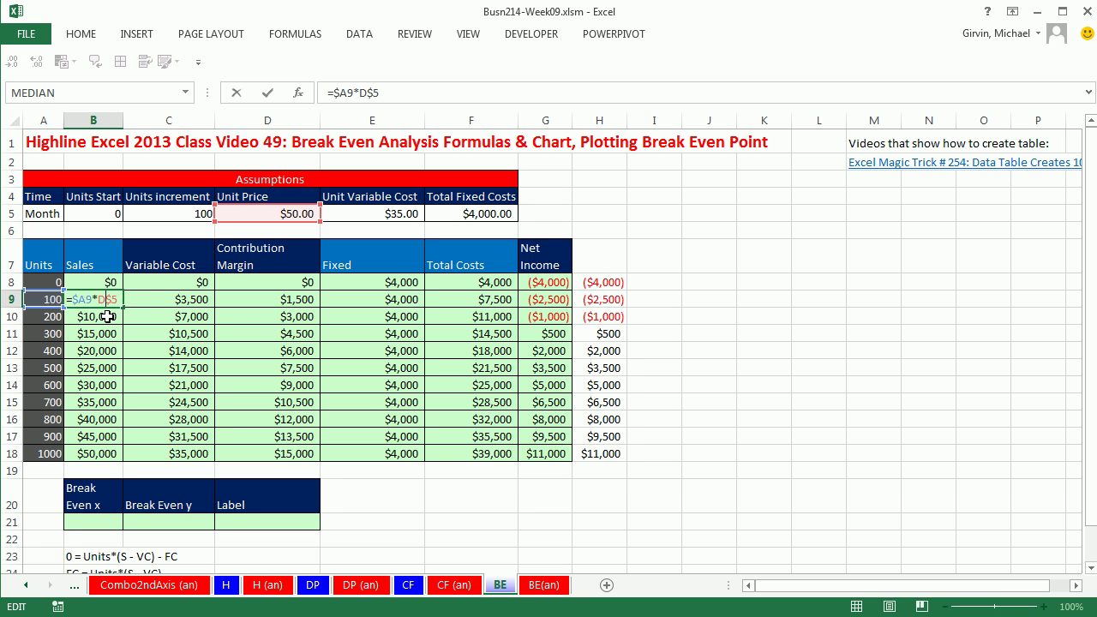
pyautogui.press('Escape')
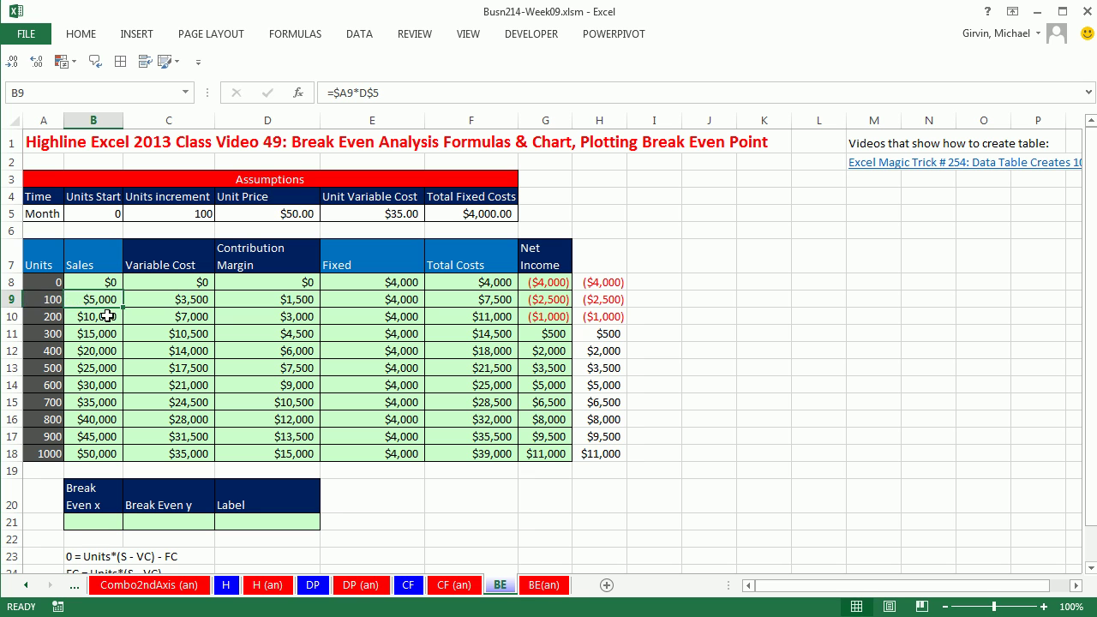
# - Select A7:B18 and add E7:F18 to the selection, headers included
pyautogui.moveTo(33, 260); pyautogui.dragTo(38, 450)
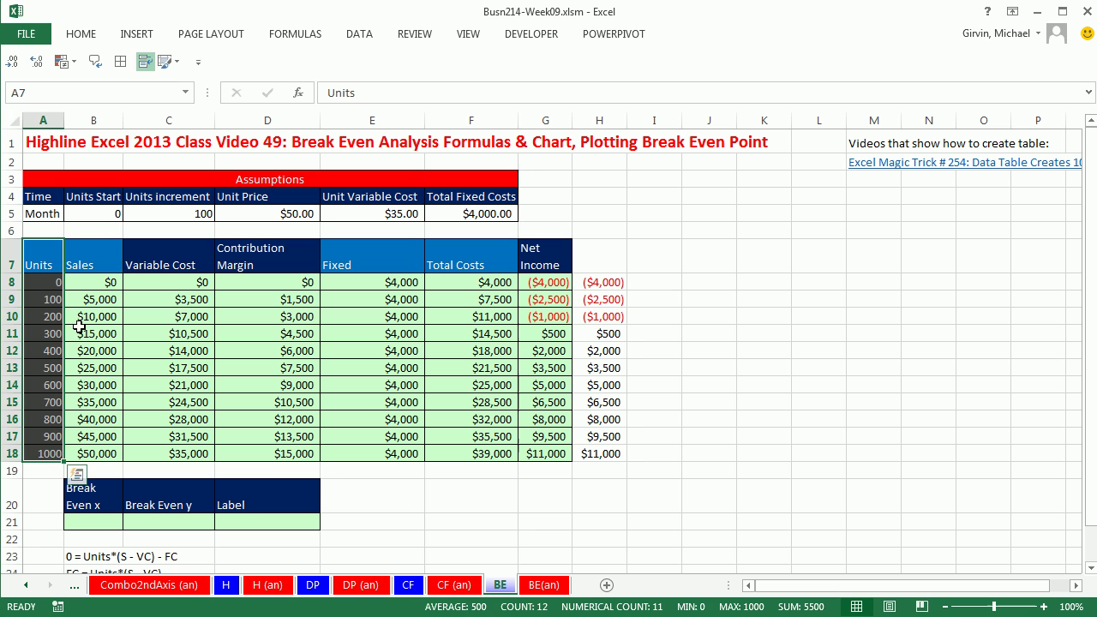
pyautogui.moveTo(92, 266); pyautogui.dragTo(95, 454)
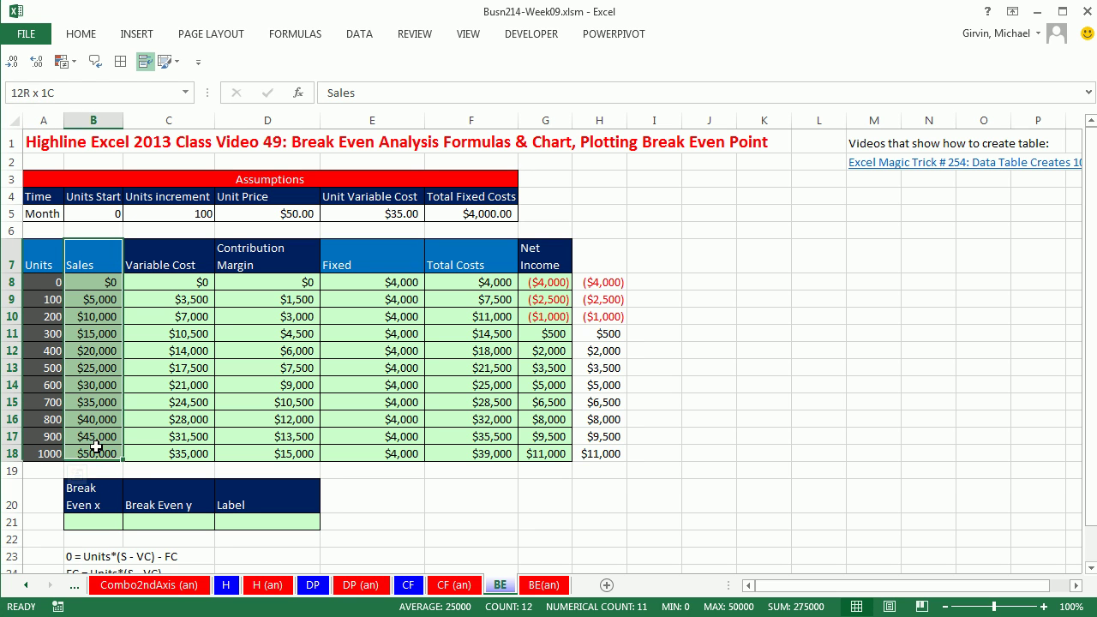
pyautogui.moveTo(365, 258); pyautogui.dragTo(387, 450)
pyautogui.moveTo(454, 263); pyautogui.dragTo(475, 455)
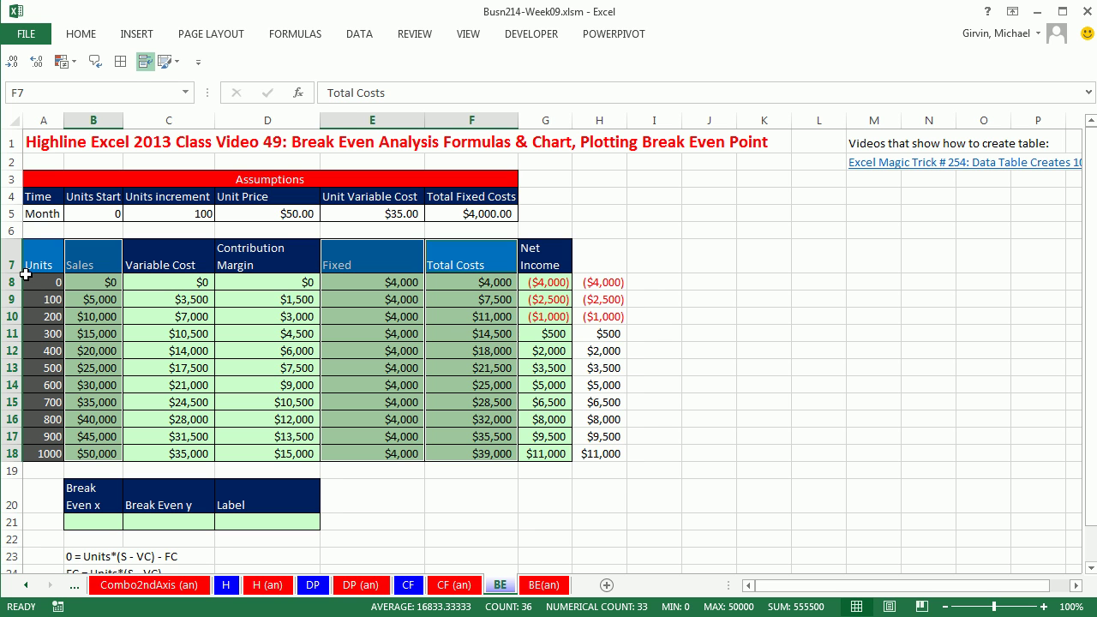
pyautogui.moveTo(35, 256); pyautogui.dragTo(89, 449)
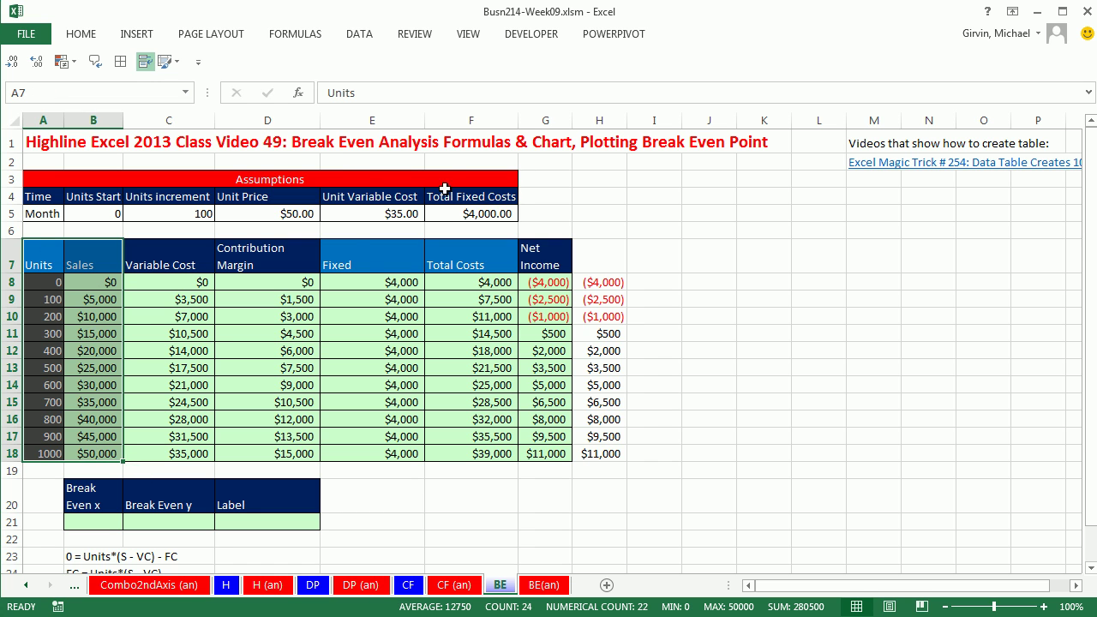
pyautogui.moveTo(352, 257); pyautogui.dragTo(433, 452)
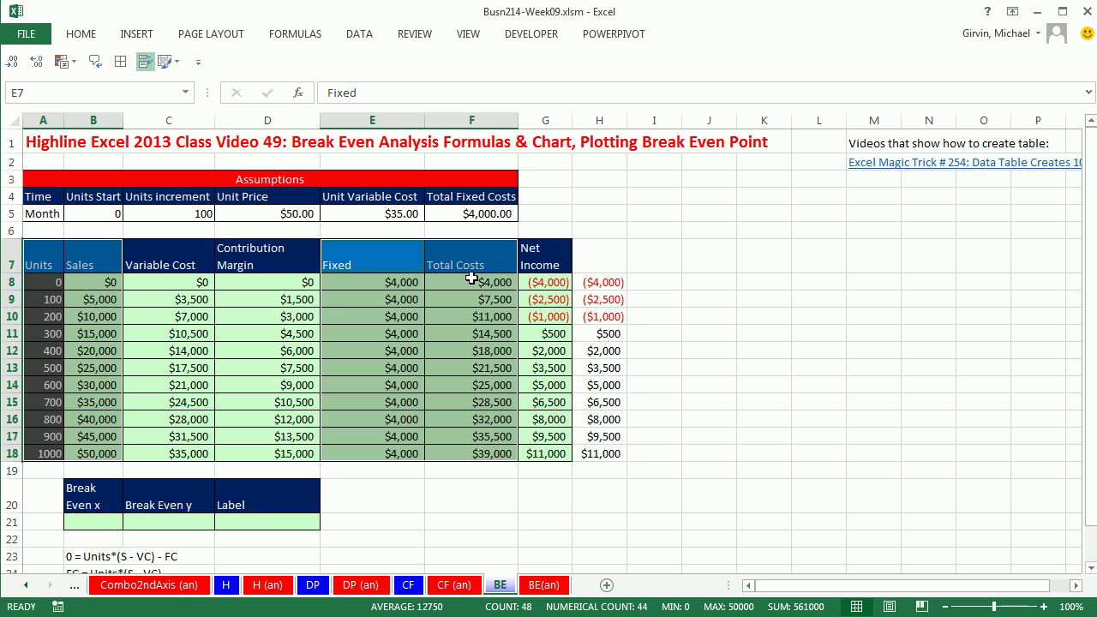
# - Insert a Scatter with Straight Lines chart and move it to the right of the table
pyautogui.click(122, 34)
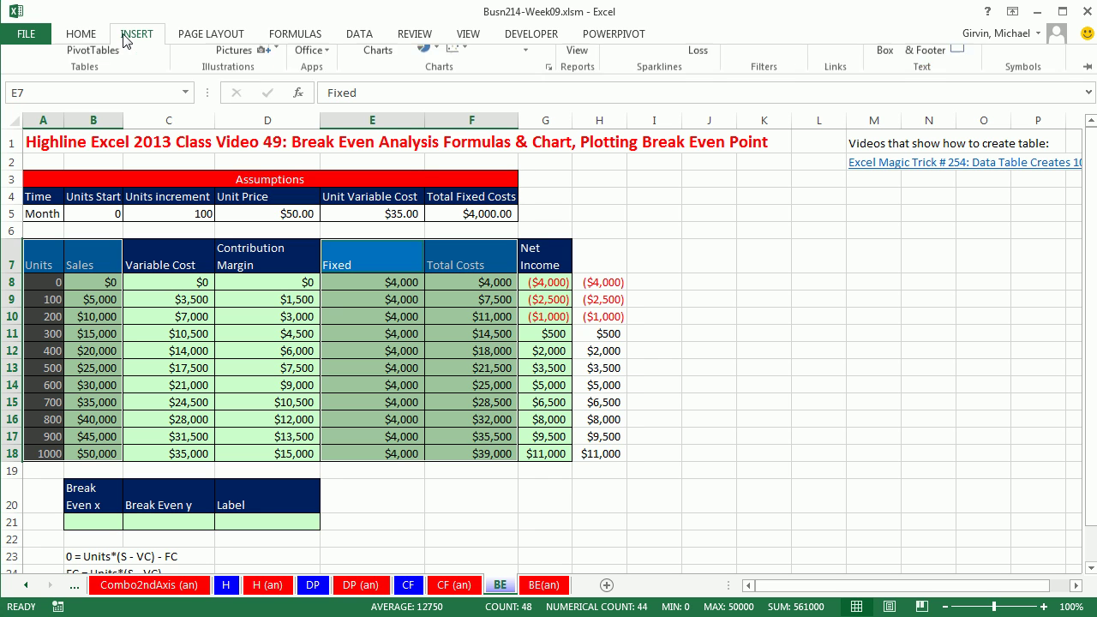
pyautogui.click(467, 100)
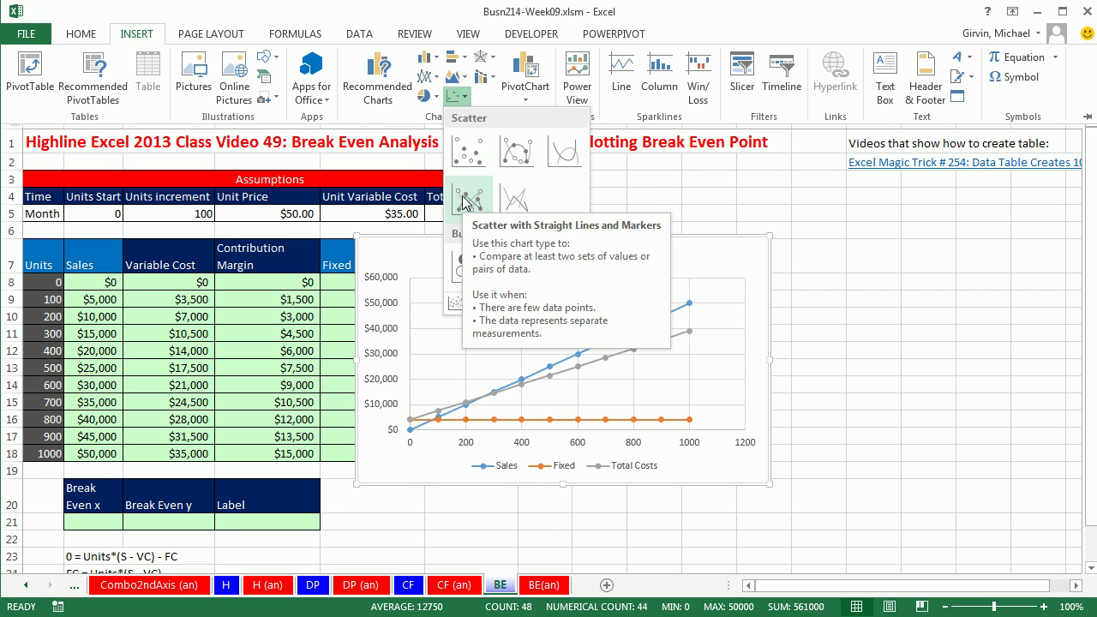
pyautogui.click(516, 197)
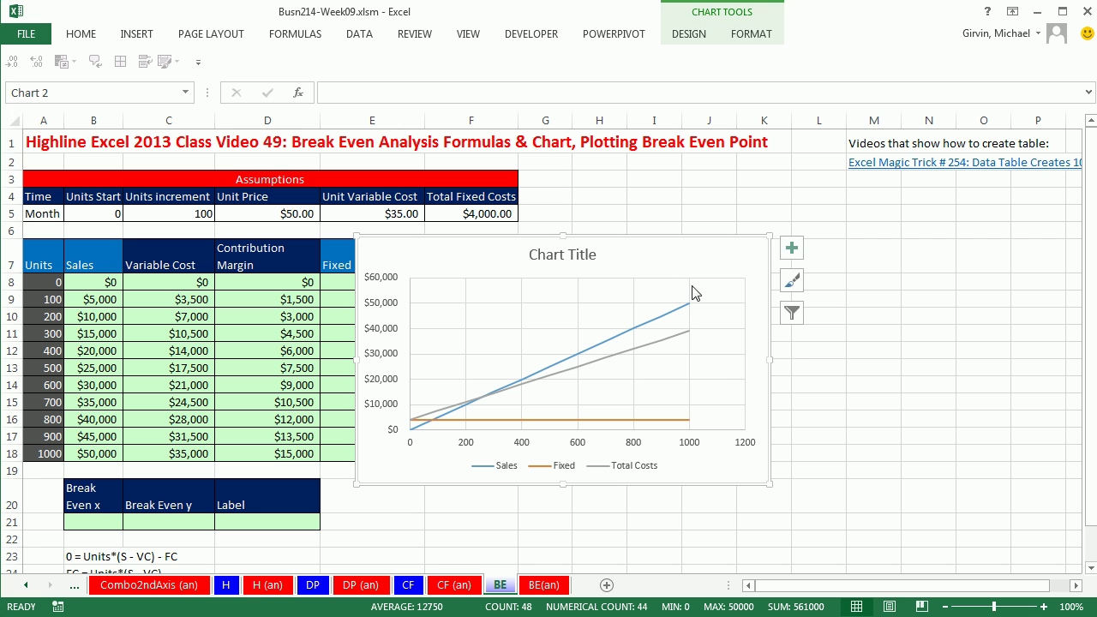
pyautogui.moveTo(684, 242); pyautogui.dragTo(772, 234)
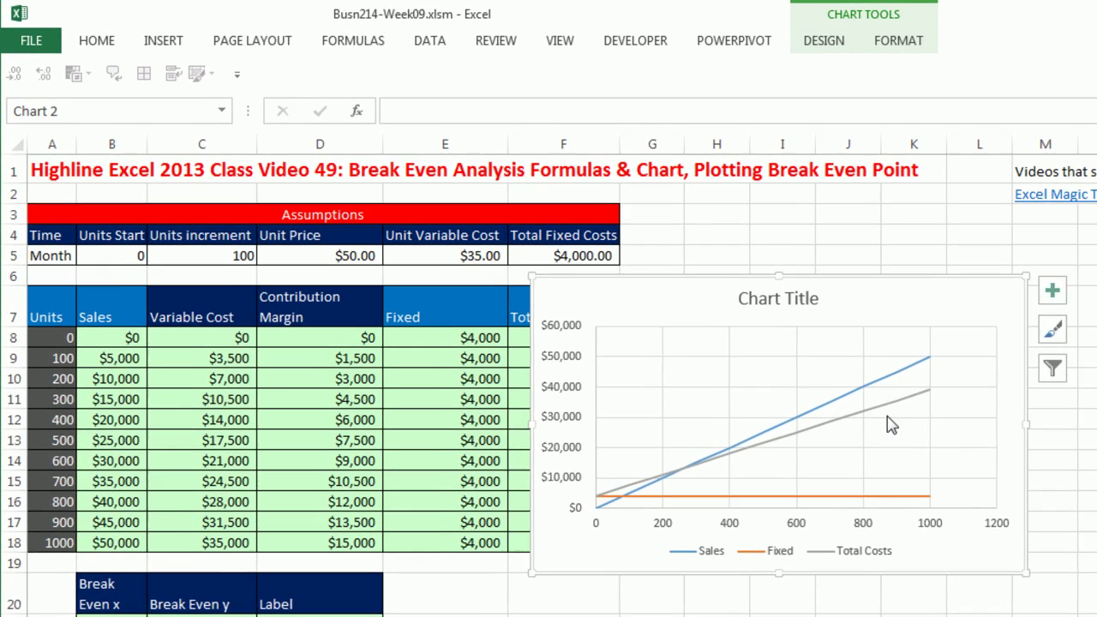
# - Delete the chart title and both horizontal and vertical gridlines
pyautogui.click(680, 257)
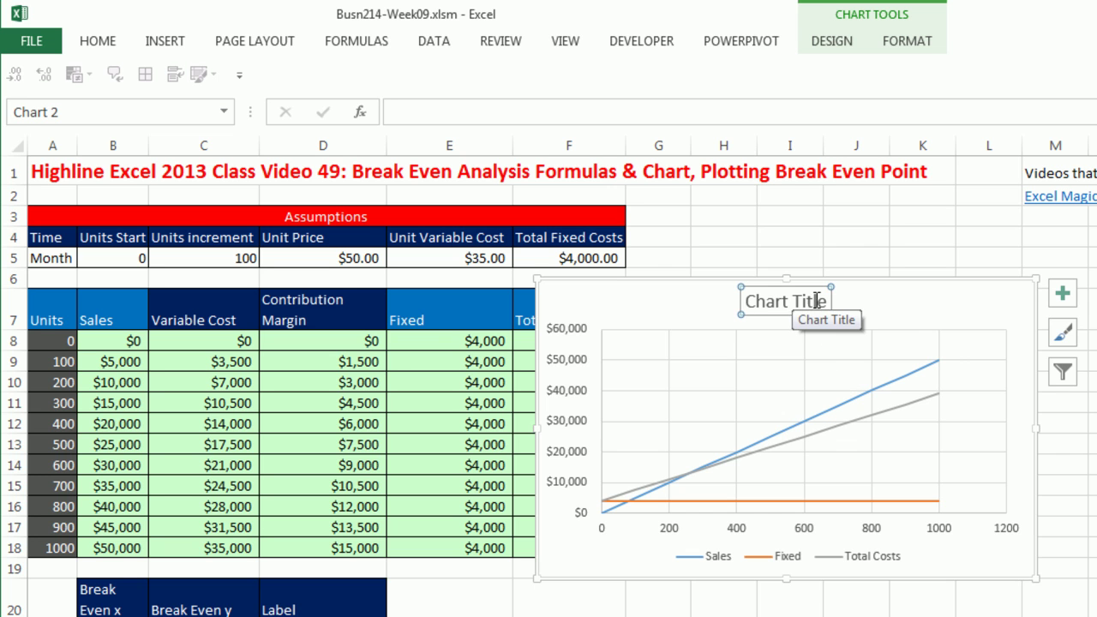
pyautogui.press('Delete')
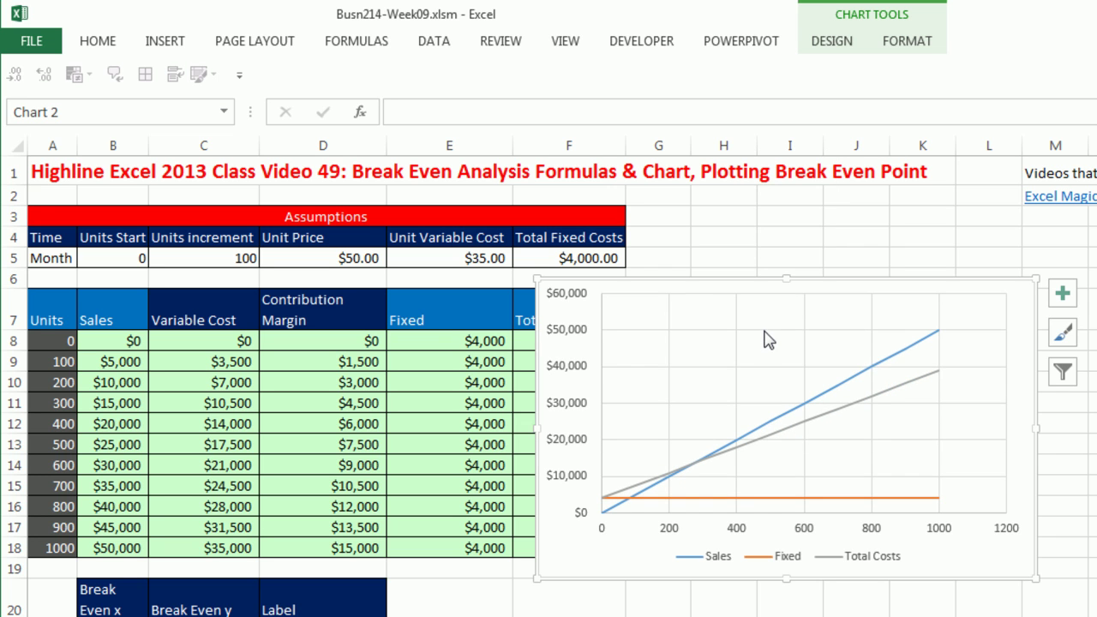
pyautogui.click(765, 331)
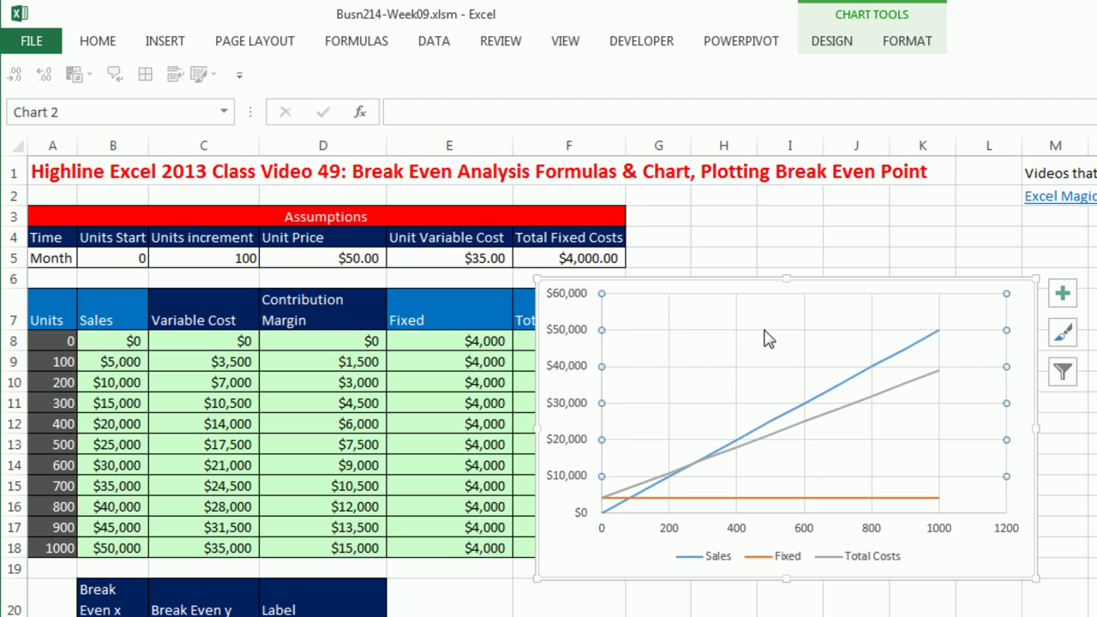
pyautogui.press('Delete')
pyautogui.click(737, 338)
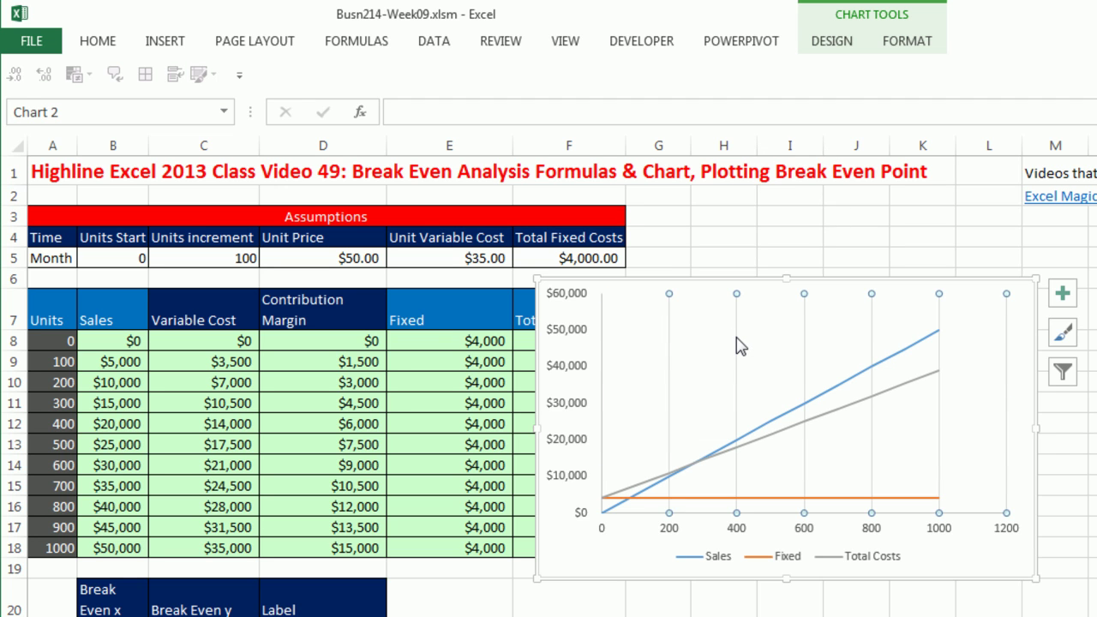
pyautogui.press('Delete')
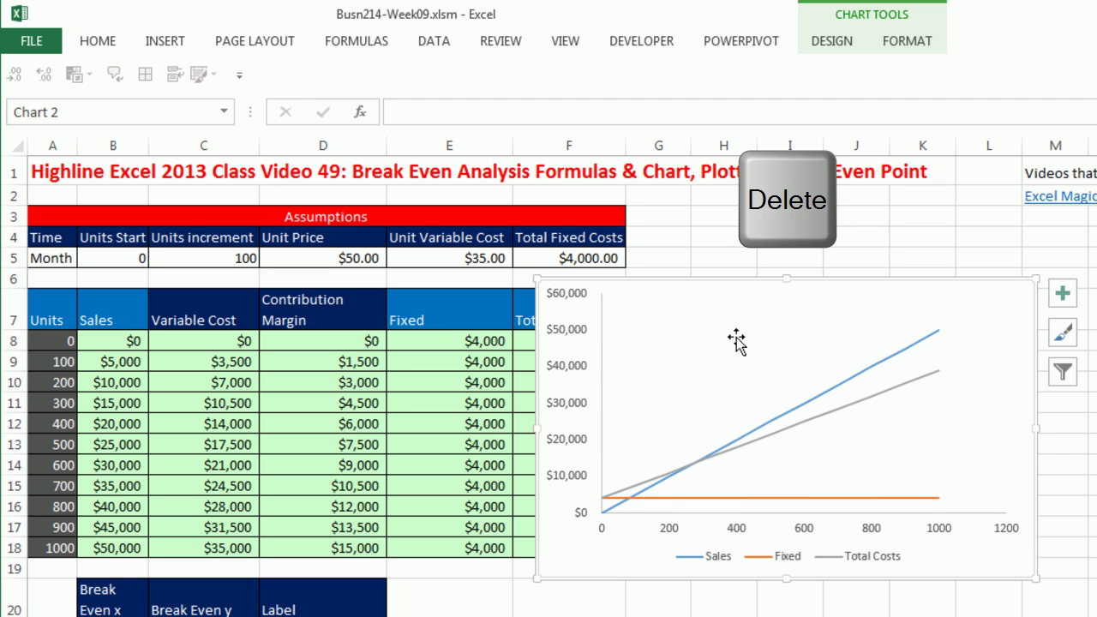
# - Set the legend position to Top in the Format Legend options
pyautogui.click(783, 566)
pyautogui.hotkey('ctrl', '1')
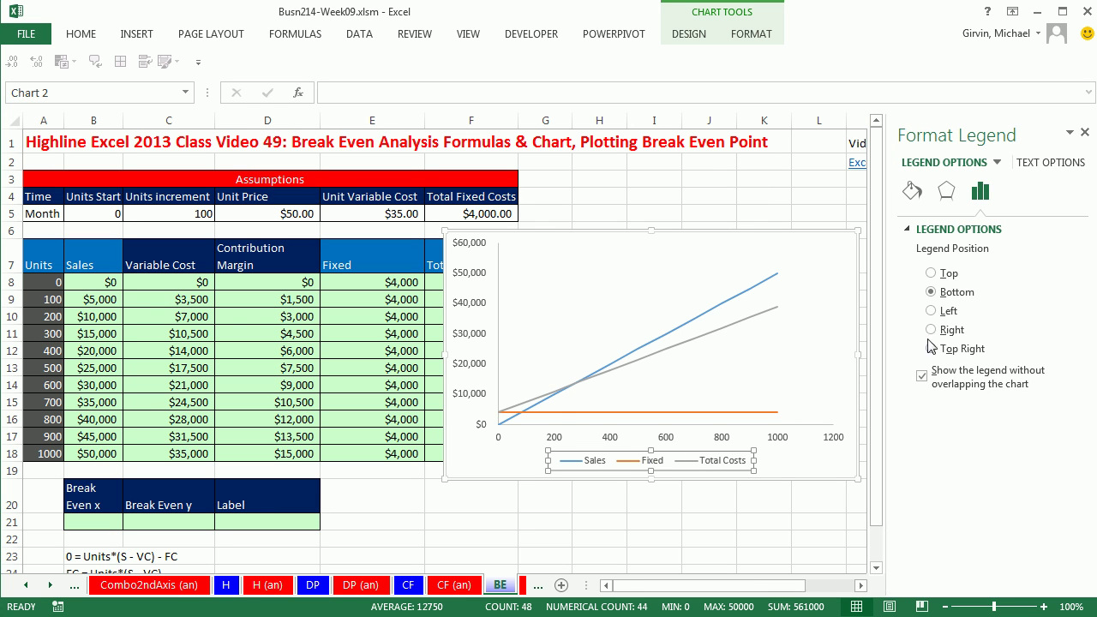
pyautogui.click(932, 275)
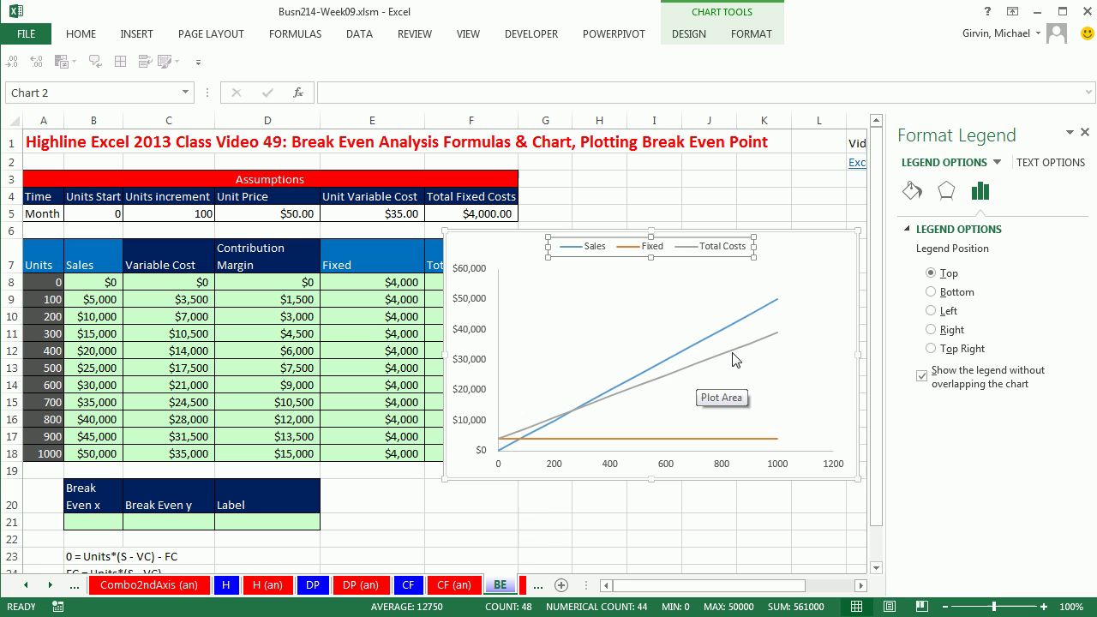
pyautogui.click(859, 588)
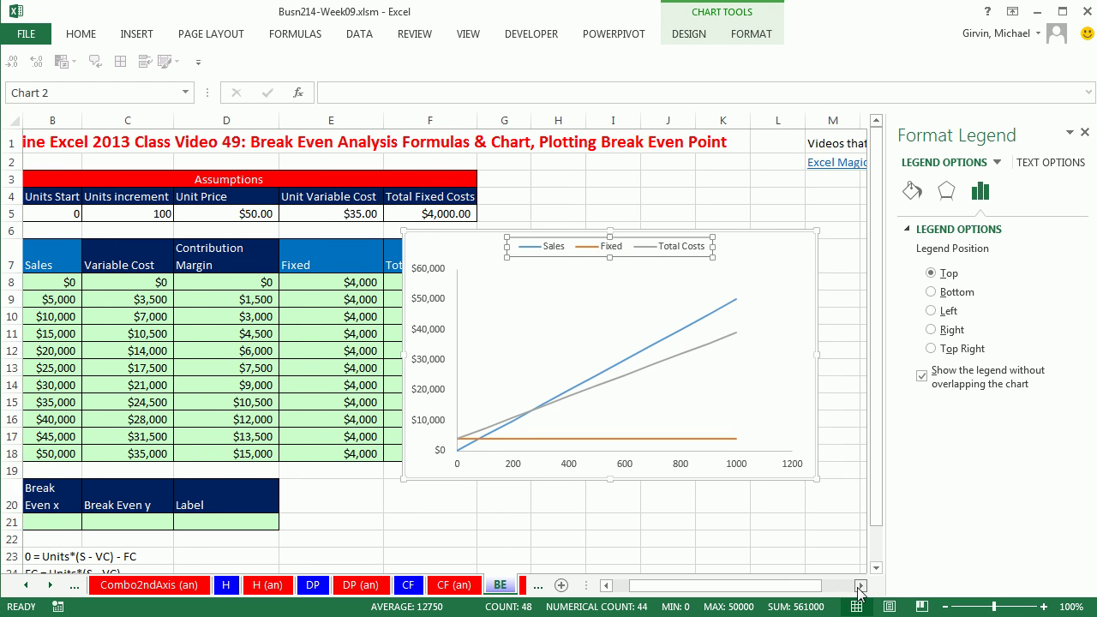
pyautogui.click(860, 588)
pyautogui.click(860, 589)
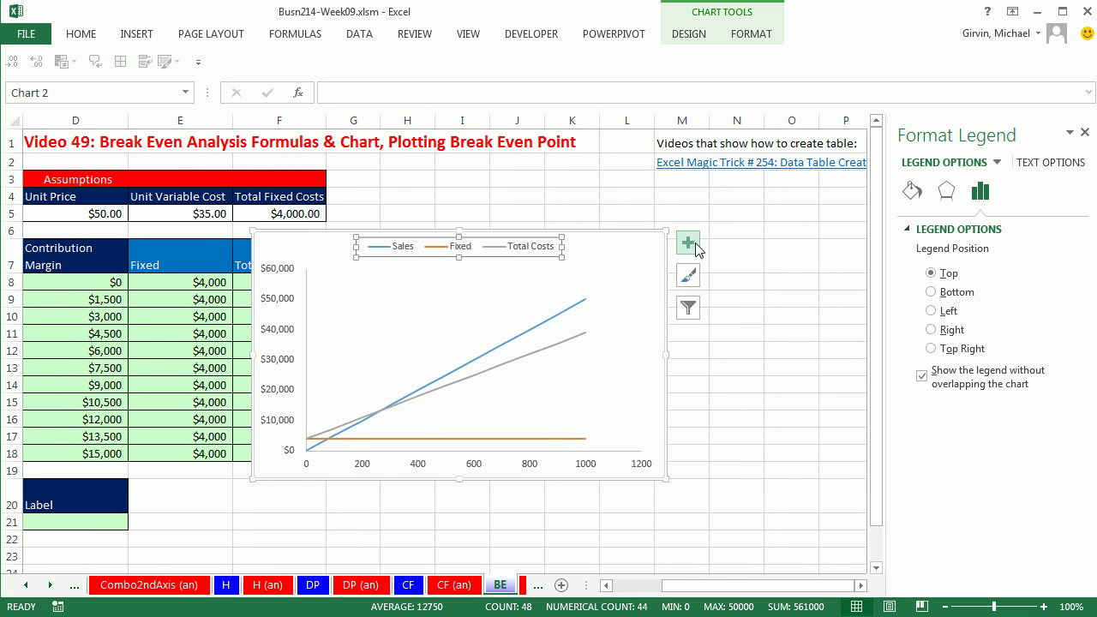
# - Add axis titles to the chart, then delete the vertical axis title
pyautogui.click(688, 243)
pyautogui.click(730, 281)
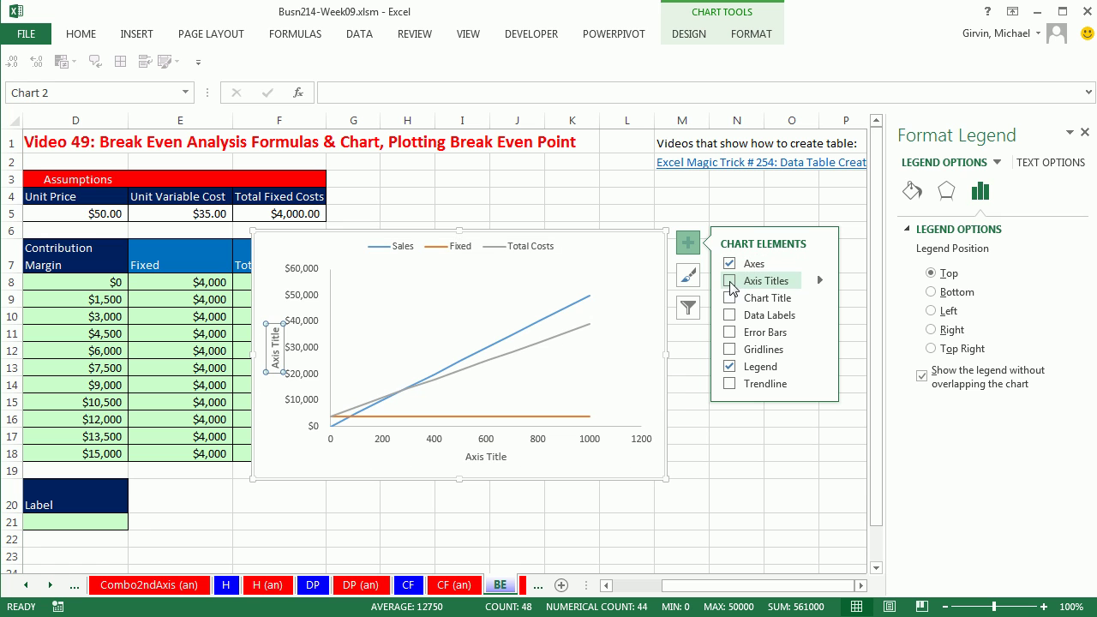
pyautogui.click(607, 585)
pyautogui.click(607, 585)
pyautogui.click(607, 585)
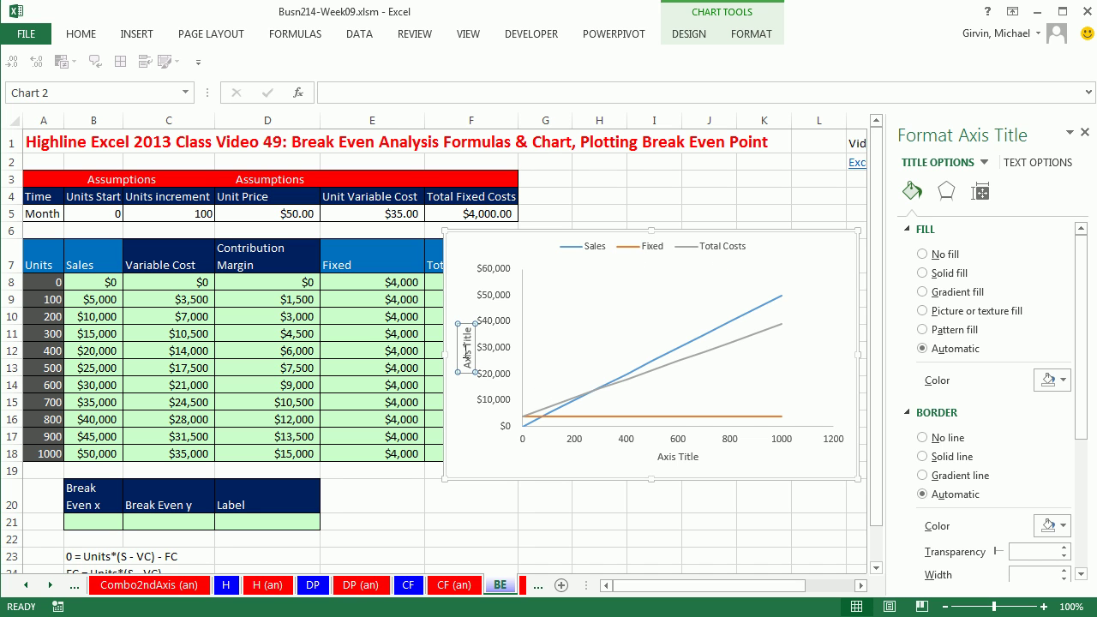
pyautogui.press('Delete')
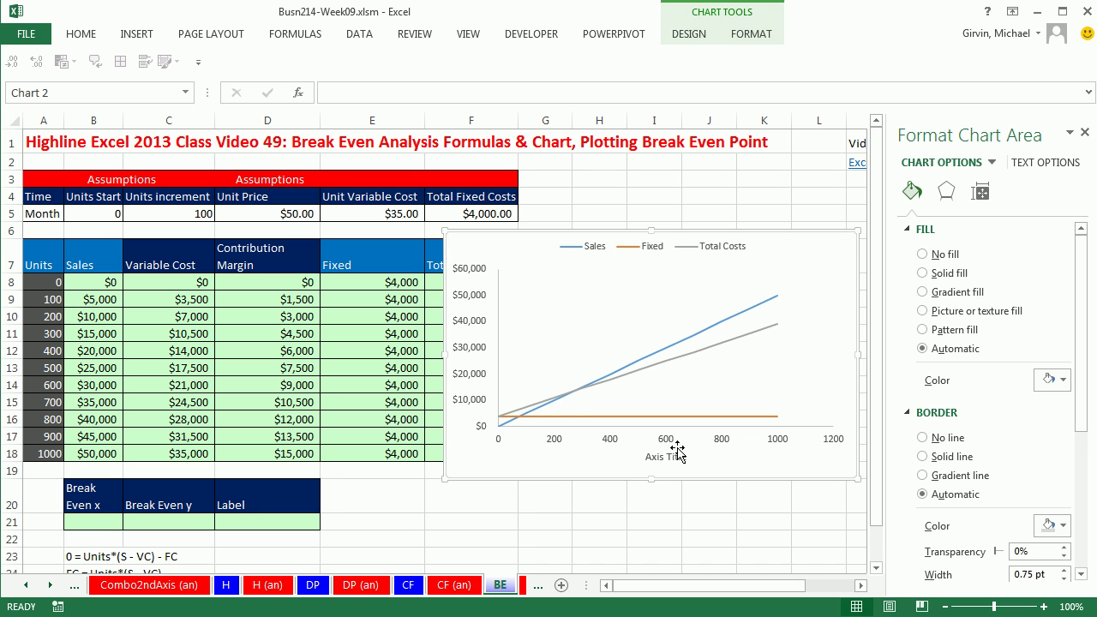
# - Link the horizontal axis title to cell A7 so it reads Units
pyautogui.click(660, 458)
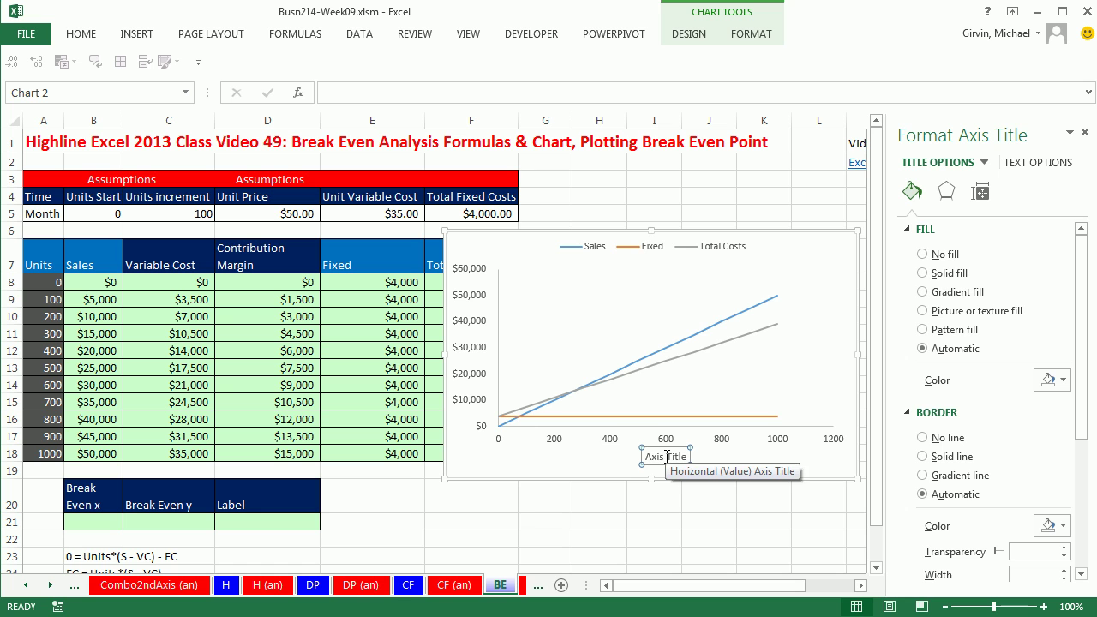
pyautogui.press('F2')
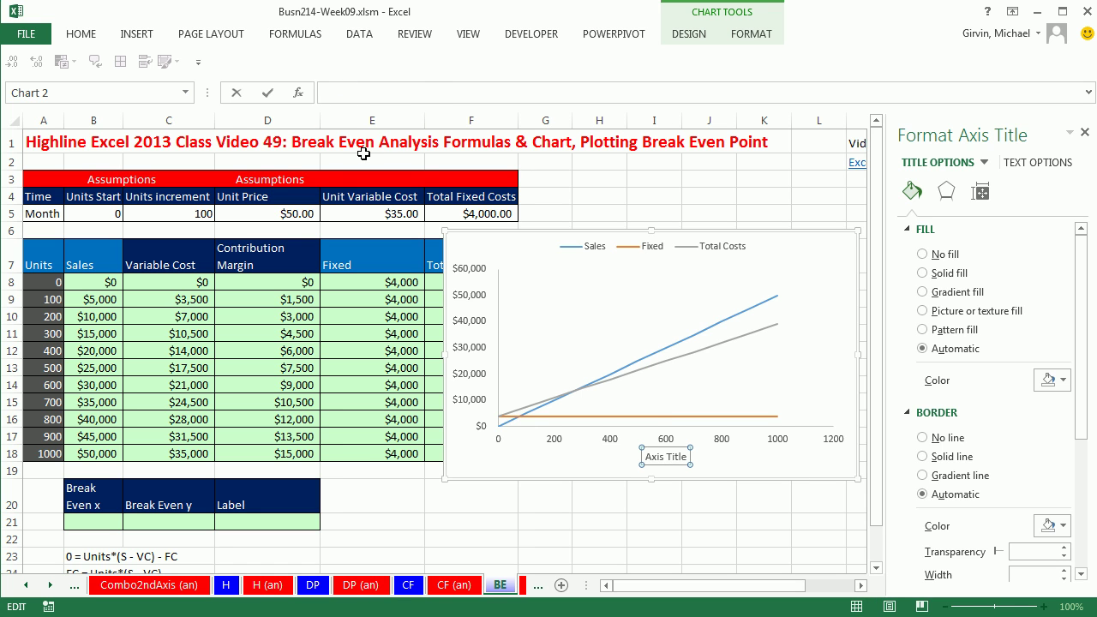
pyautogui.write('=')
pyautogui.click(48, 261)
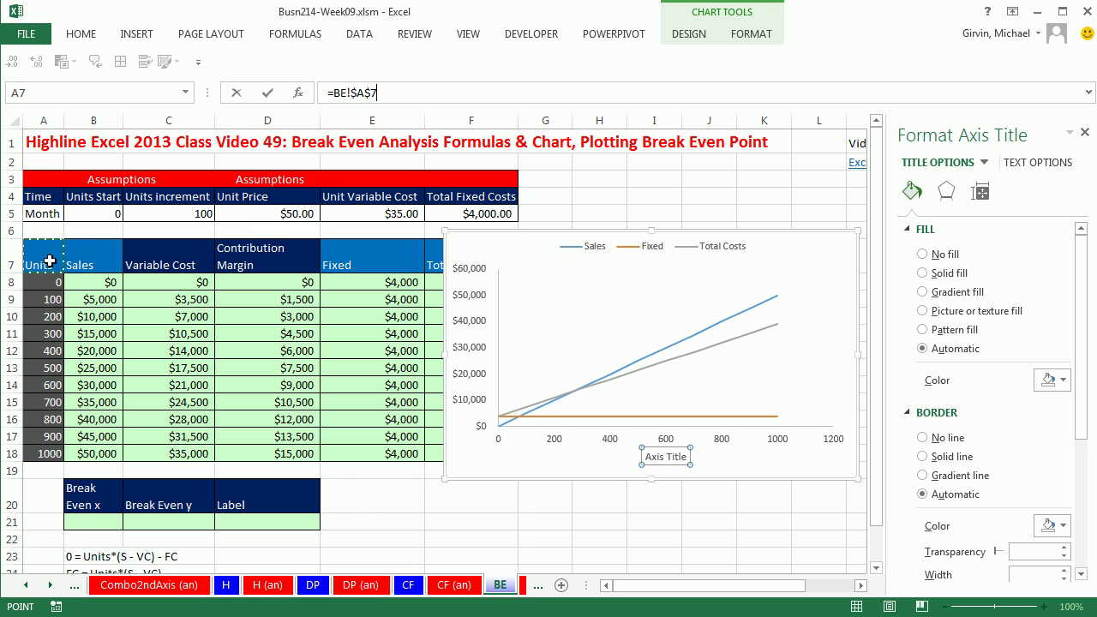
pyautogui.press('Return')
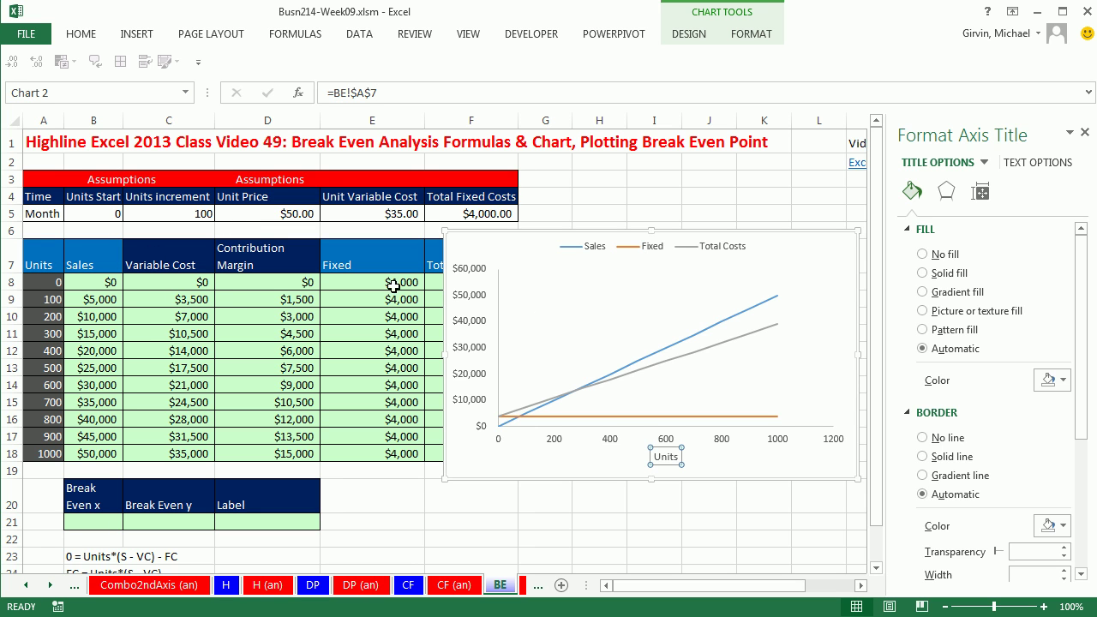
pyautogui.click(230, 213)
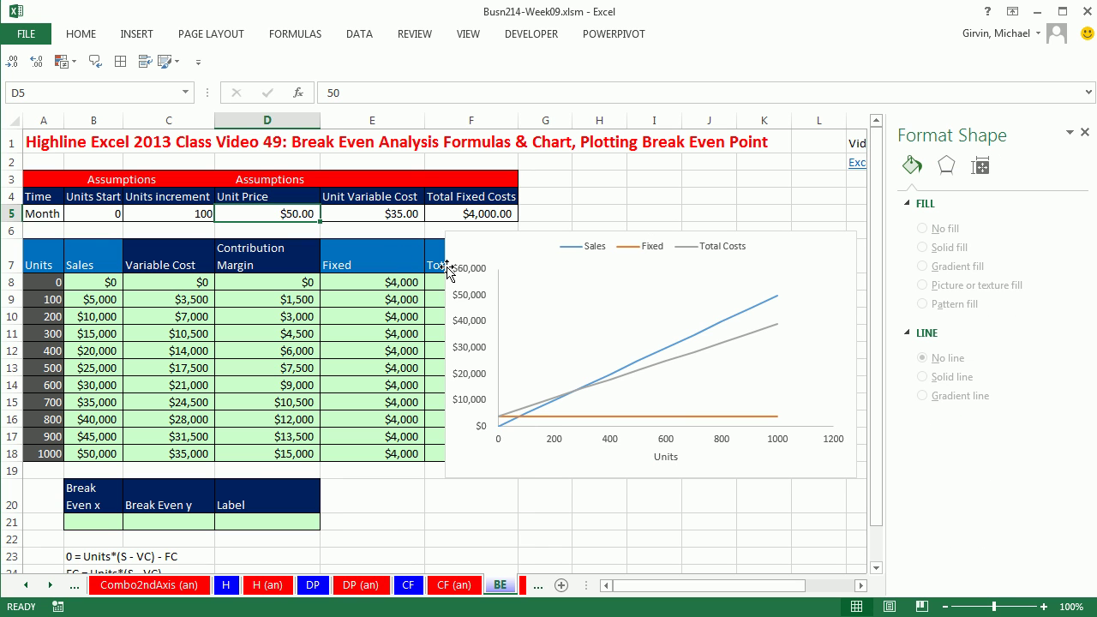
pyautogui.write('45')
pyautogui.hotkey('ctrl', 'Return')
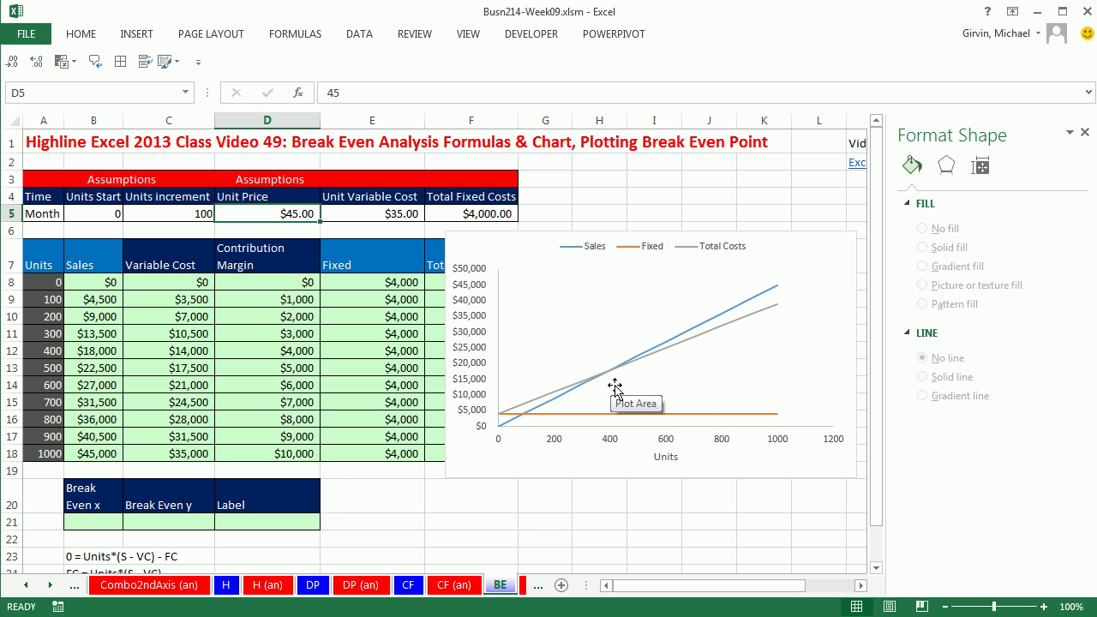
pyautogui.write('50')
pyautogui.hotkey('ctrl', 'Return')
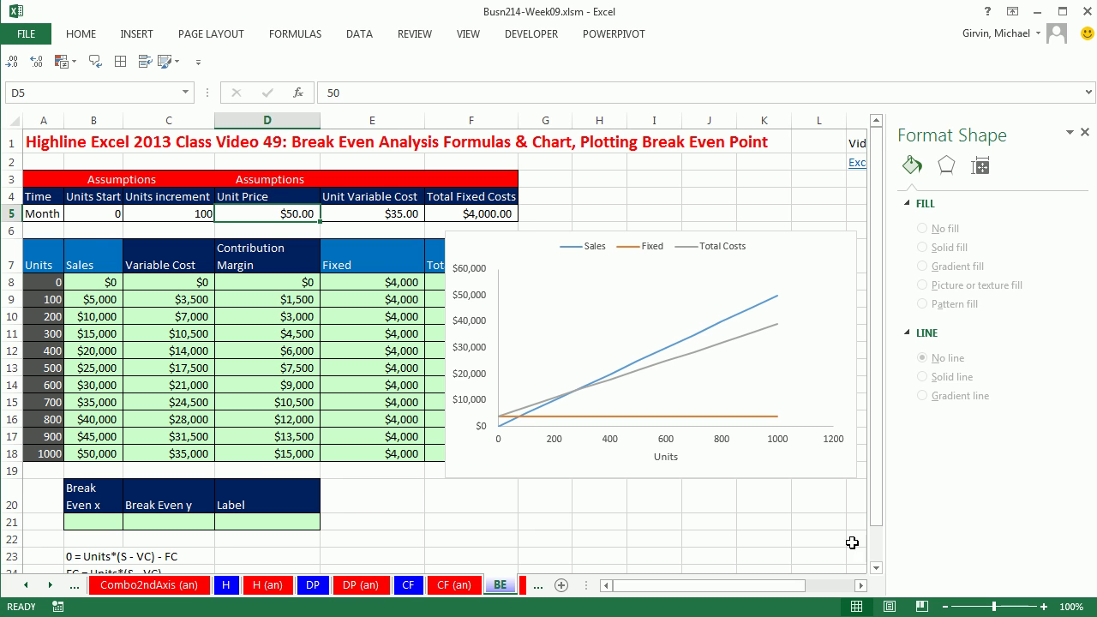
pyautogui.doubleClick(876, 568)
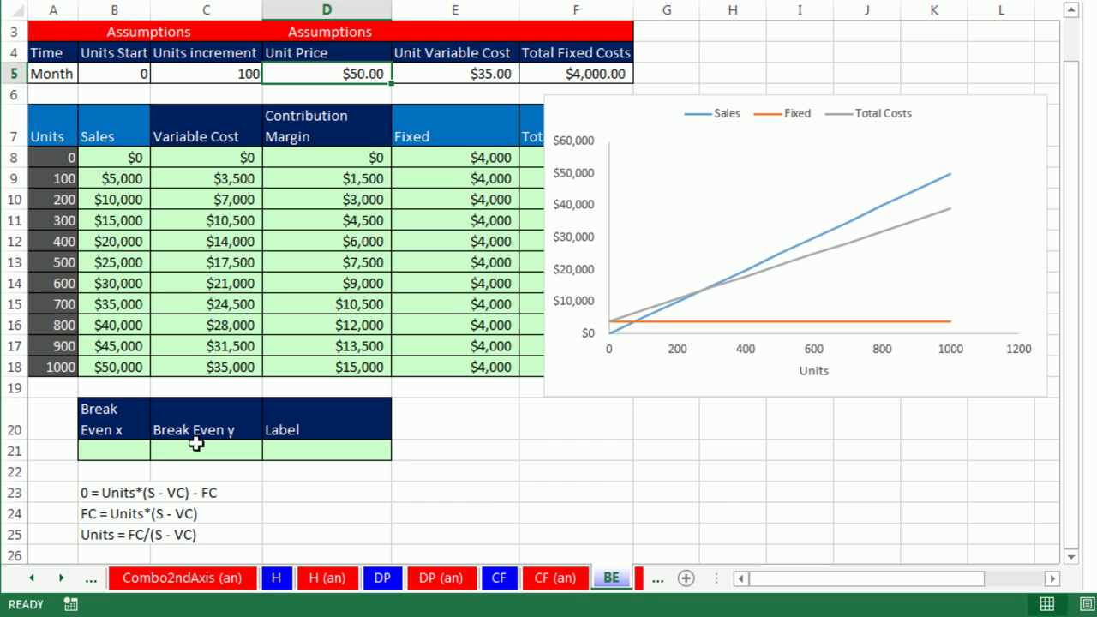
# - Enter =F5/(D5-E5) in B21 for the break-even units
pyautogui.click(126, 452)
pyautogui.write('=')
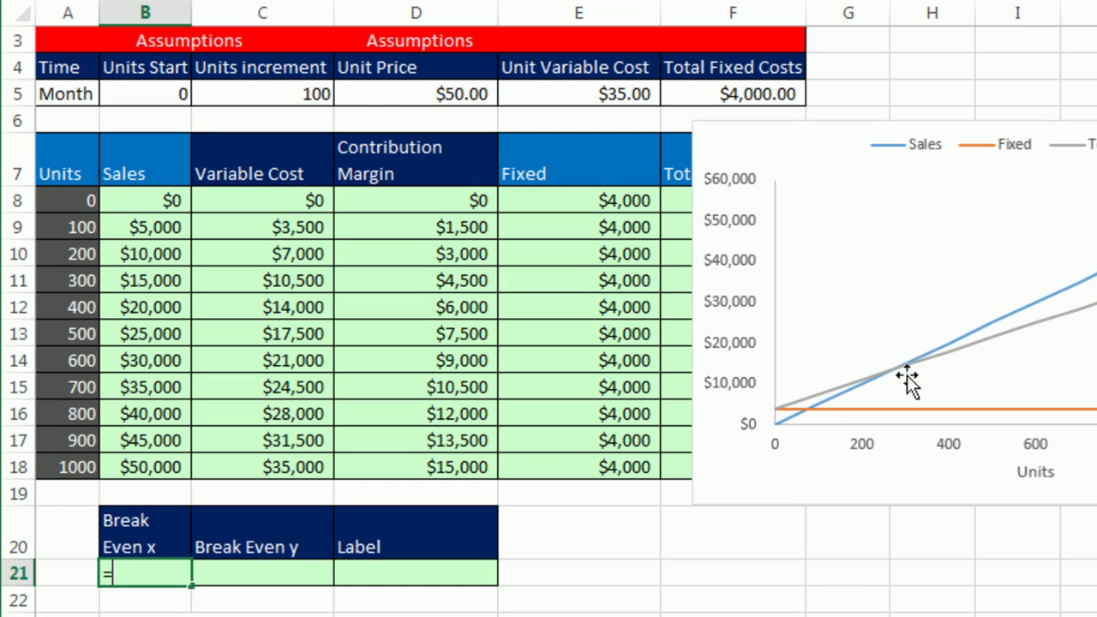
pyautogui.click(695, 93)
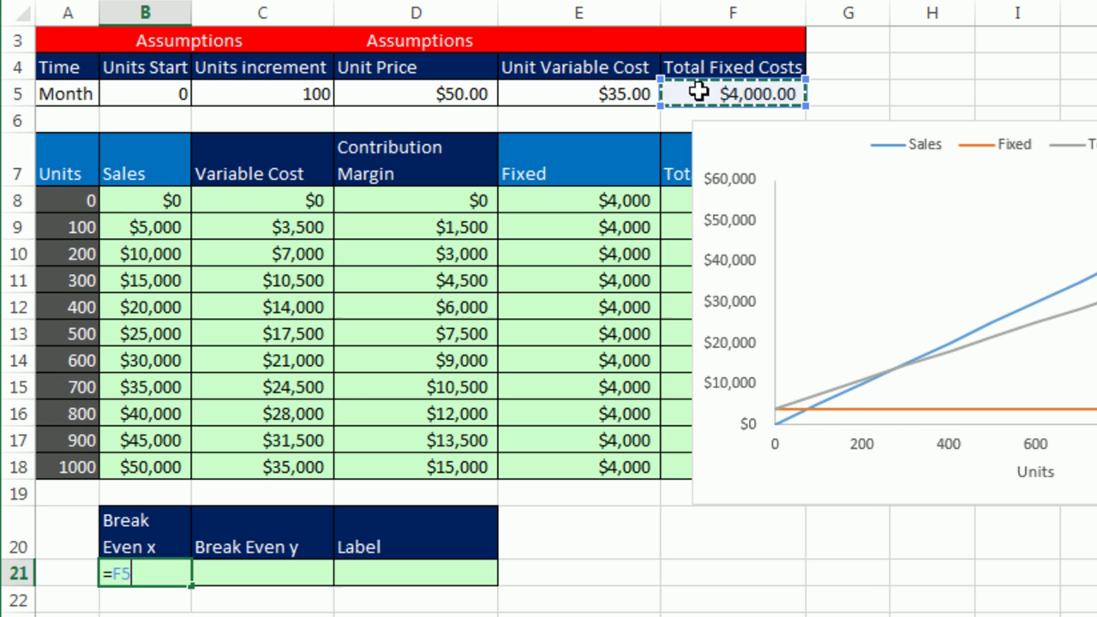
pyautogui.write('/')
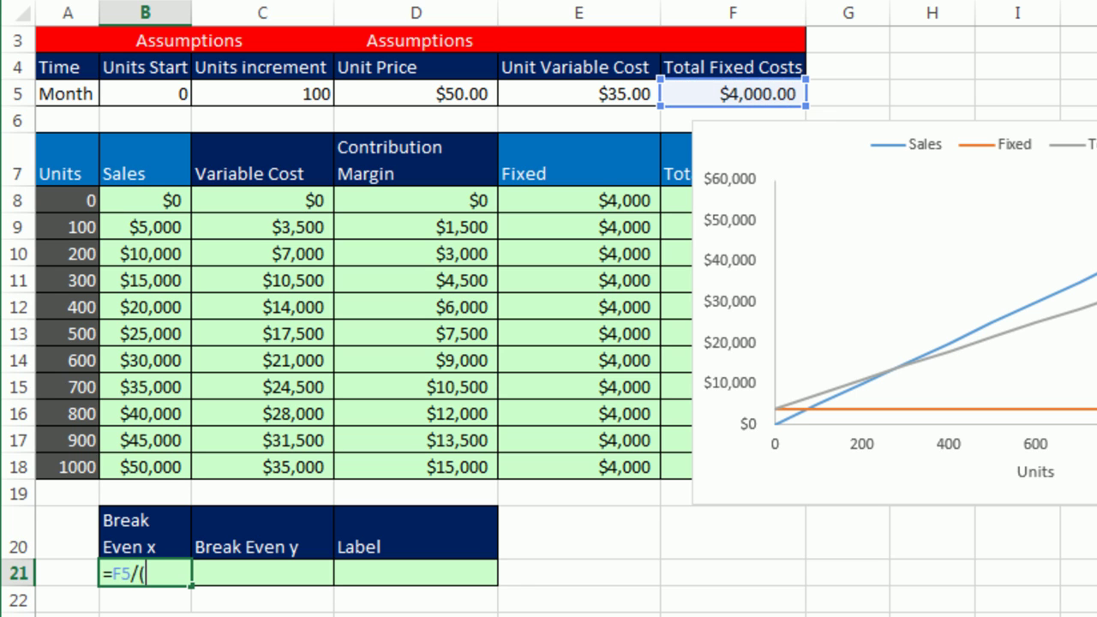
pyautogui.write('(')
pyautogui.click(467, 92)
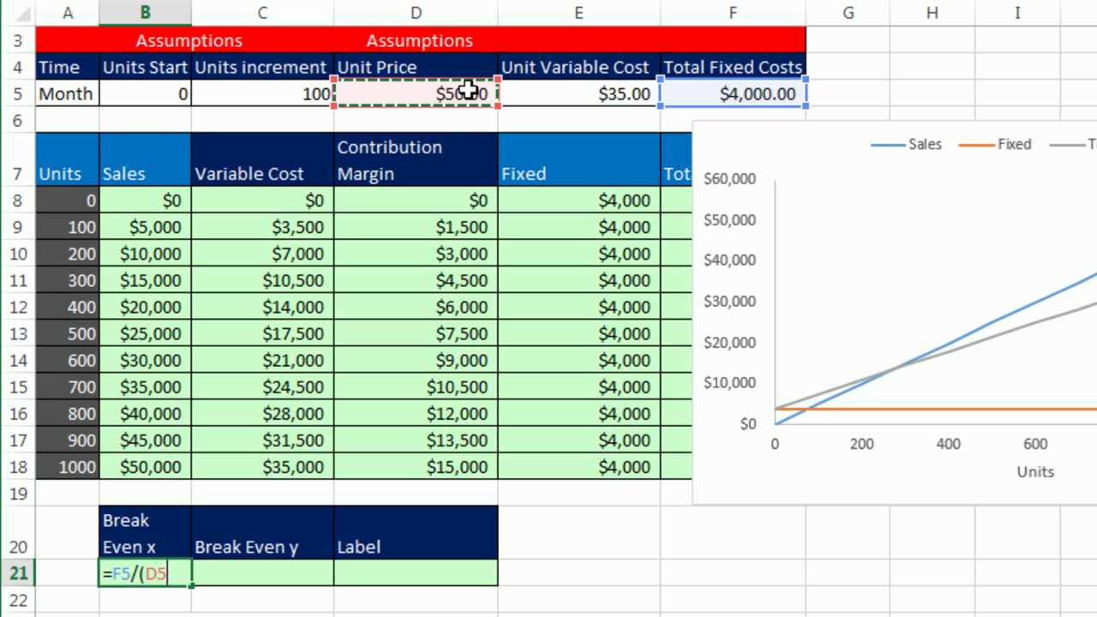
pyautogui.write('-')
pyautogui.click(560, 91)
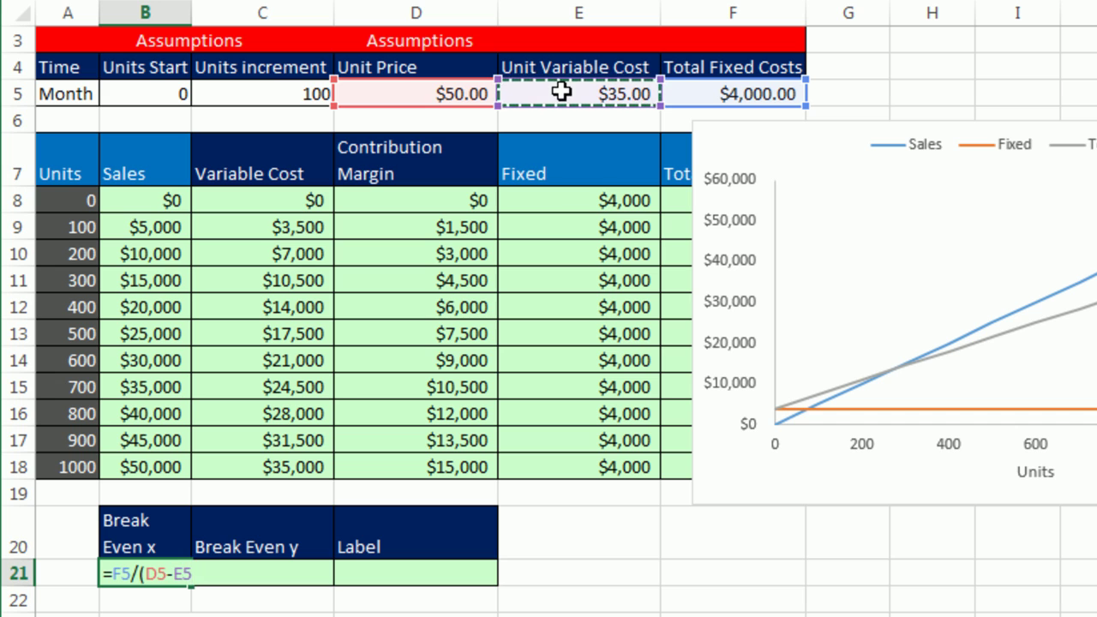
pyautogui.write(')')
pyautogui.hotkey('ctrl', 'Return')
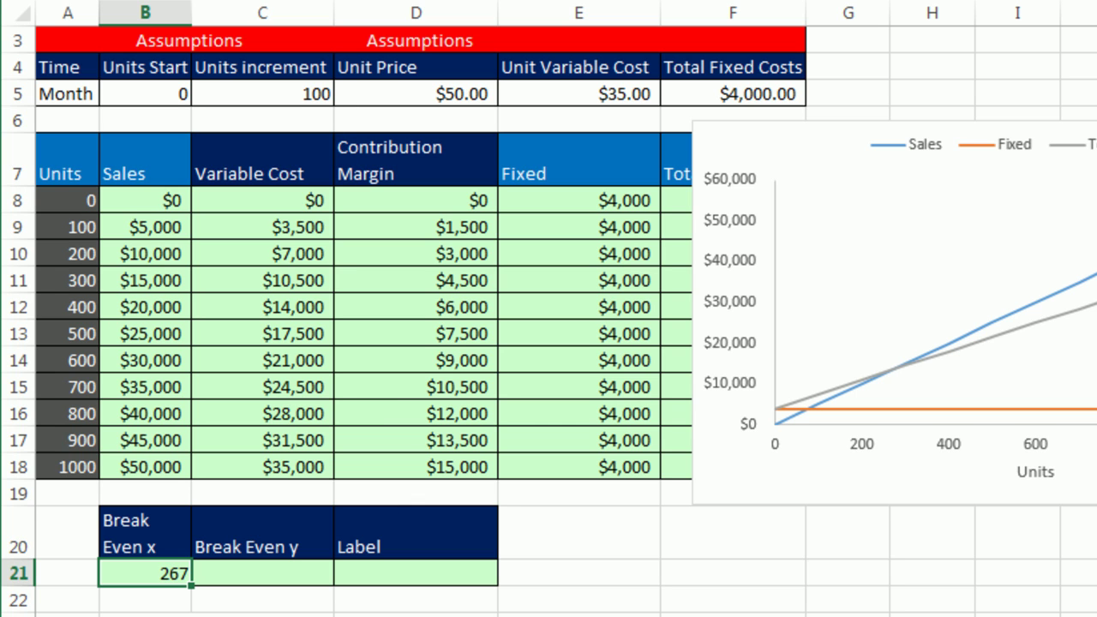
# - Wrap the B21 formula in ROUND(...,0) to show 267, then remove the extra decimal
pyautogui.hotkey('alt', 'h')
pyautogui.press('0')
pyautogui.doubleClick(162, 576)
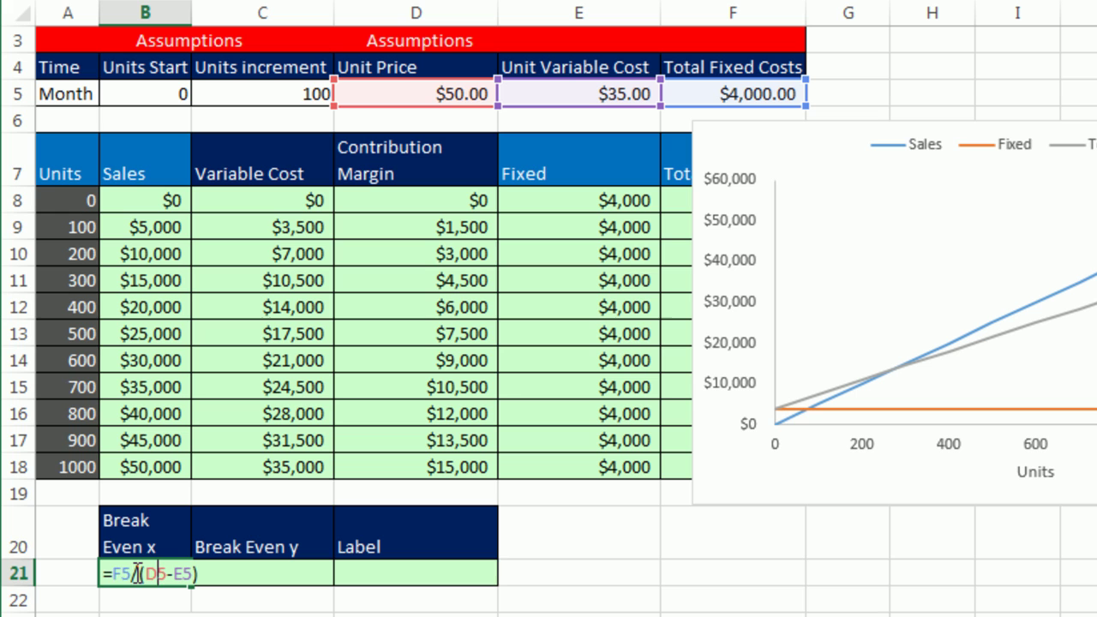
pyautogui.write('round')
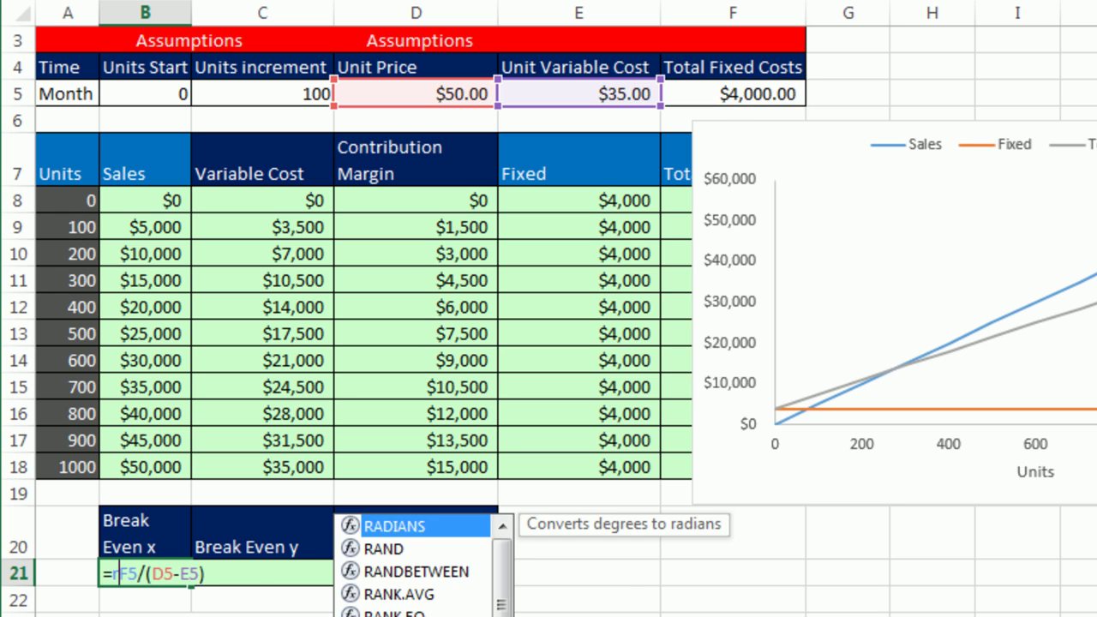
pyautogui.press('Tab')
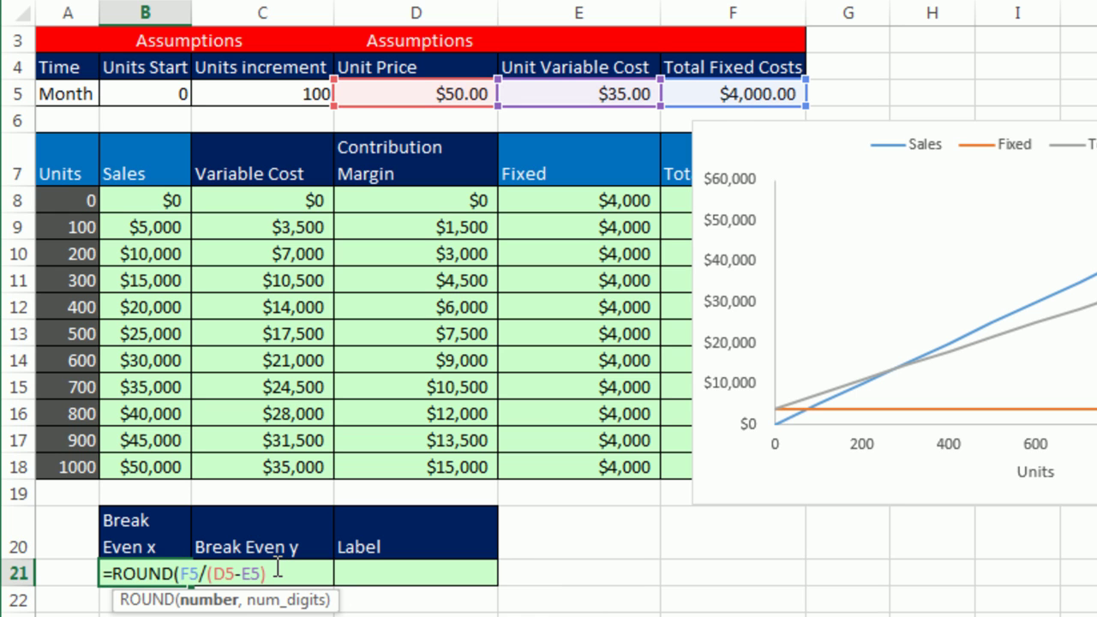
pyautogui.write(',0')
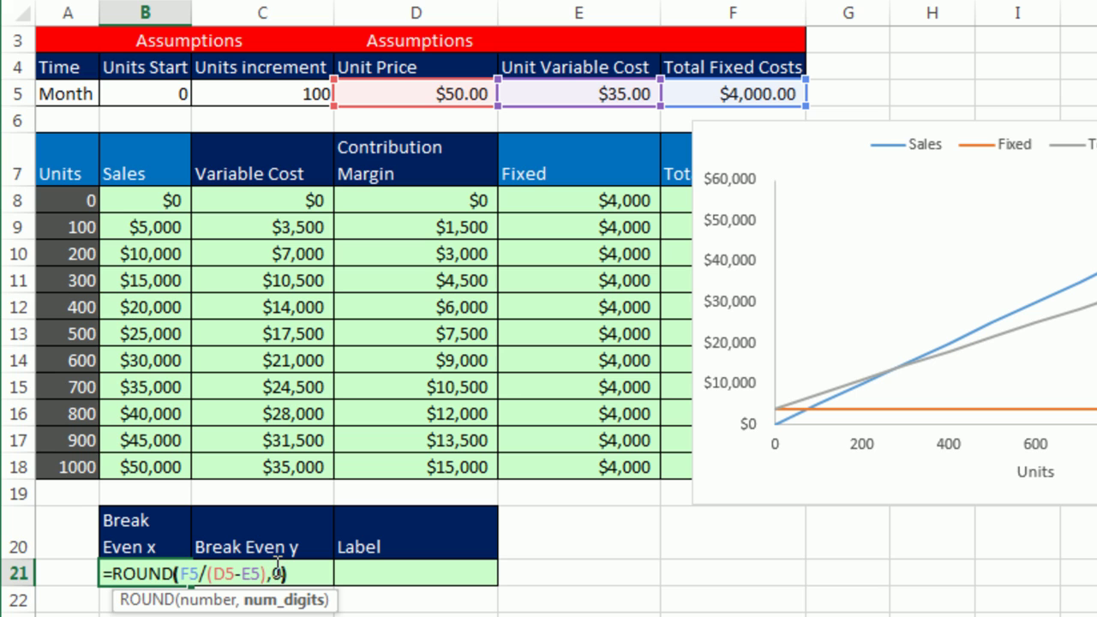
pyautogui.write(')')
pyautogui.hotkey('ctrl', 'Return')
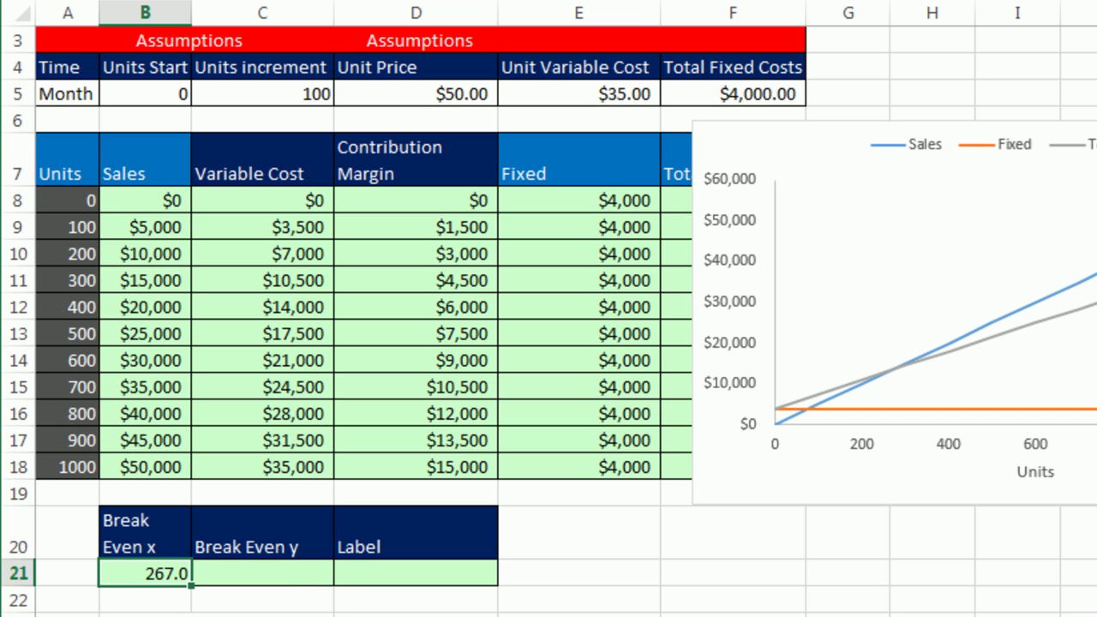
pyautogui.hotkey('ctrl', 'shift', '~')
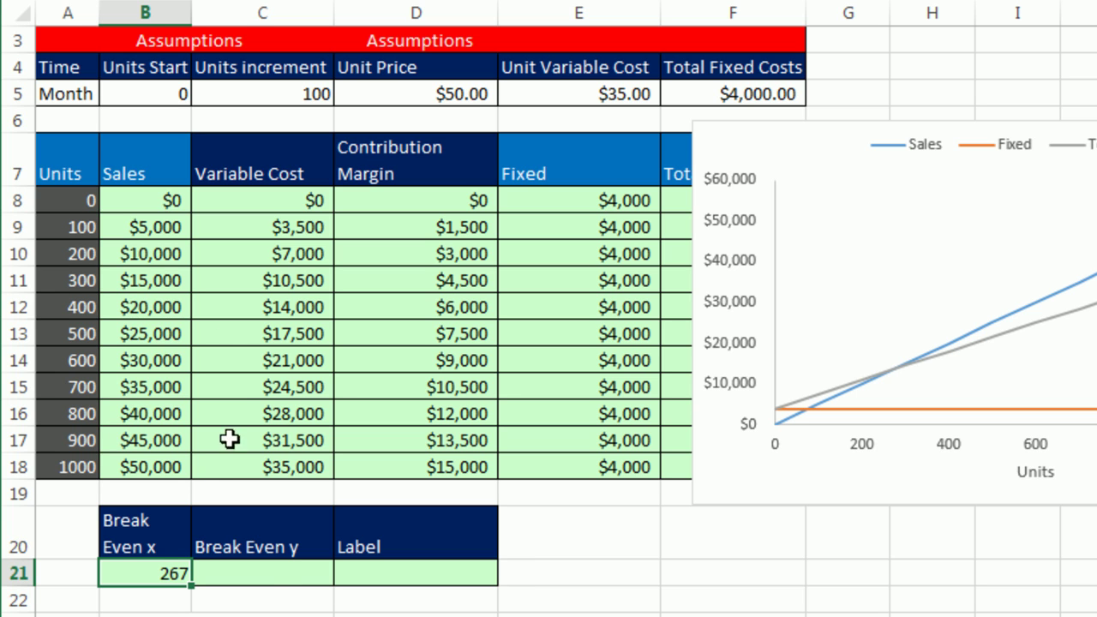
# - Enter =B21*D5 in C21 so the break-even sales show $13,350.00
pyautogui.click(270, 575)
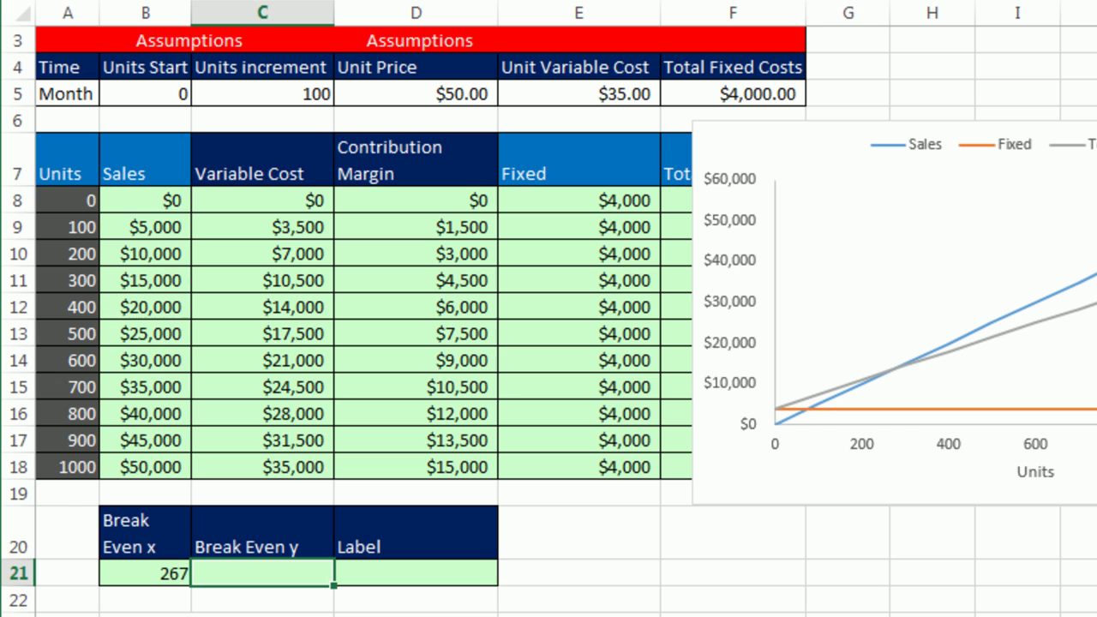
pyautogui.write('=')
pyautogui.press('Left')
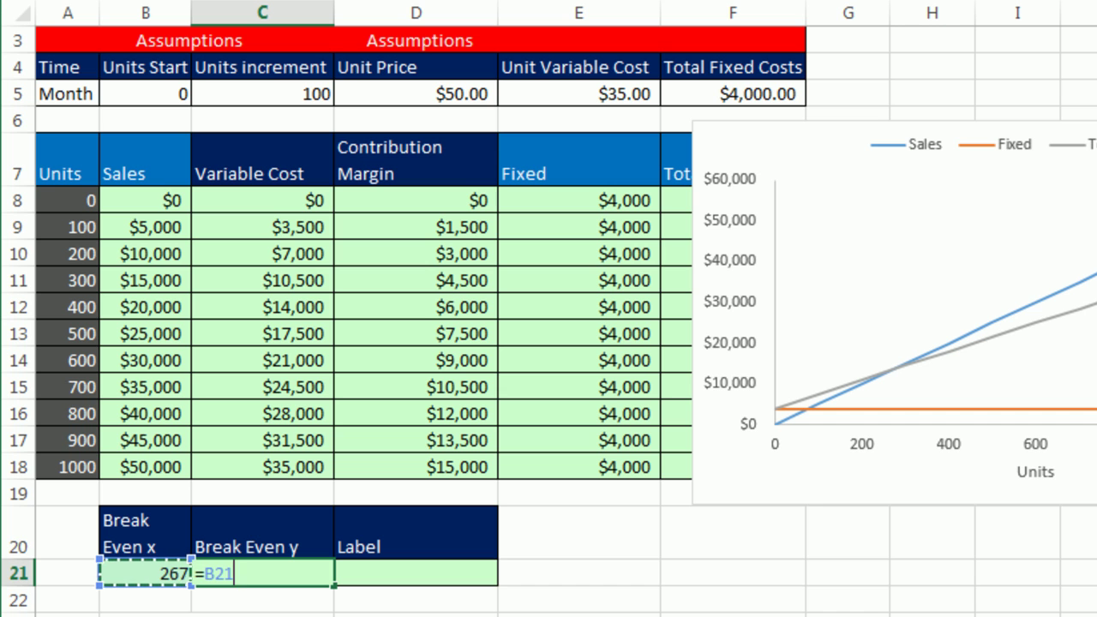
pyautogui.write('*')
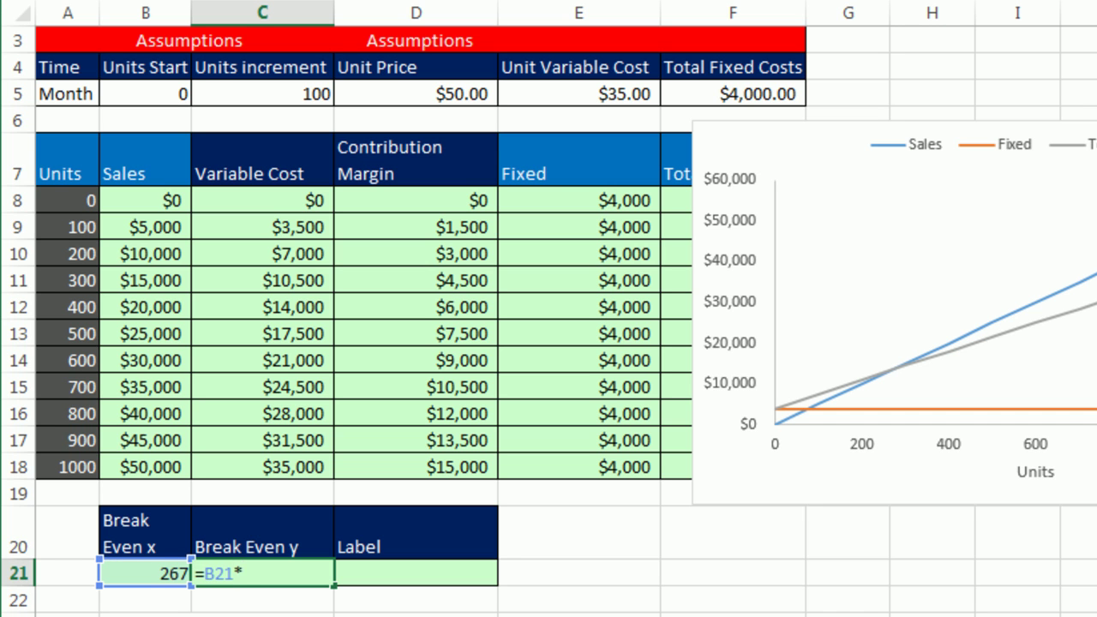
pyautogui.click(421, 94)
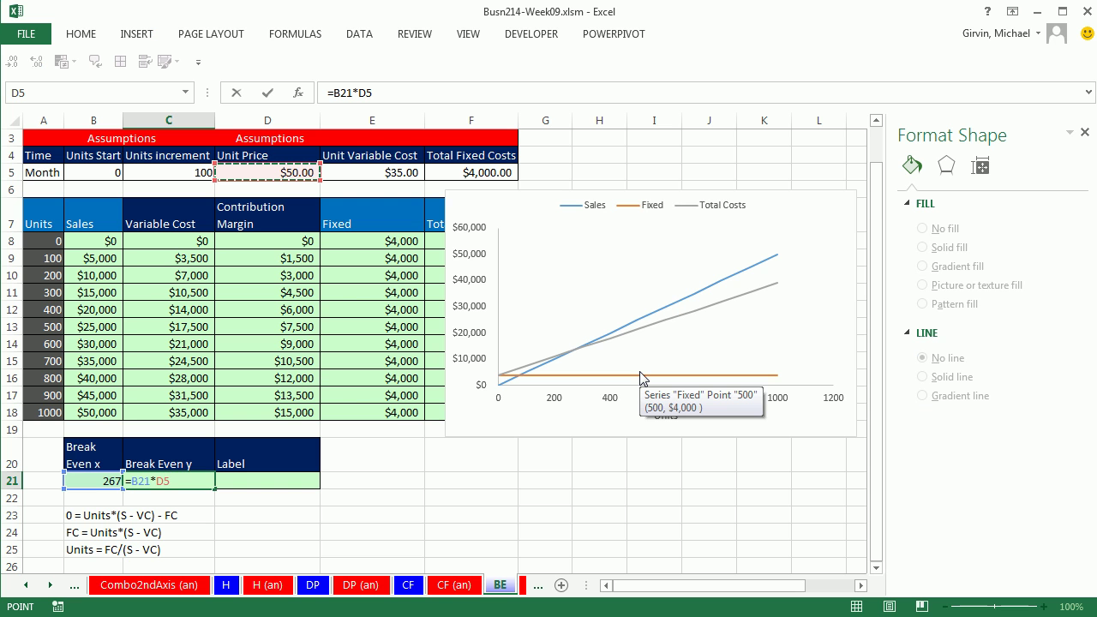
pyautogui.press('Tab')
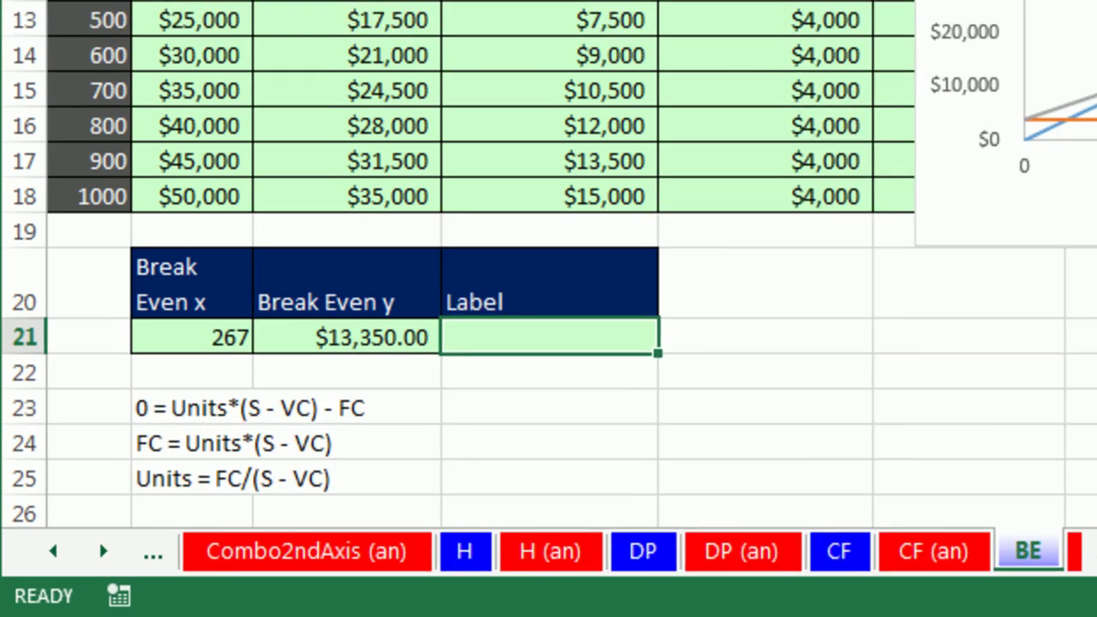
# - Turn D21 into the formula ="Aprox BEU = "&B21, reading Aprox BEU = 267
pyautogui.write('Apro')
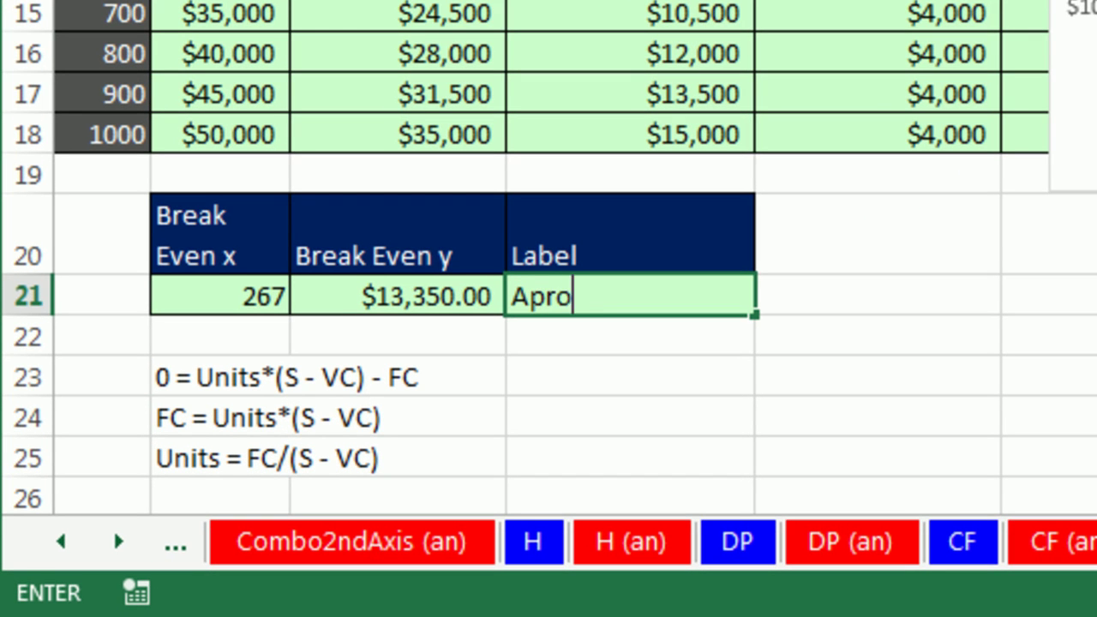
pyautogui.write('x BEU')
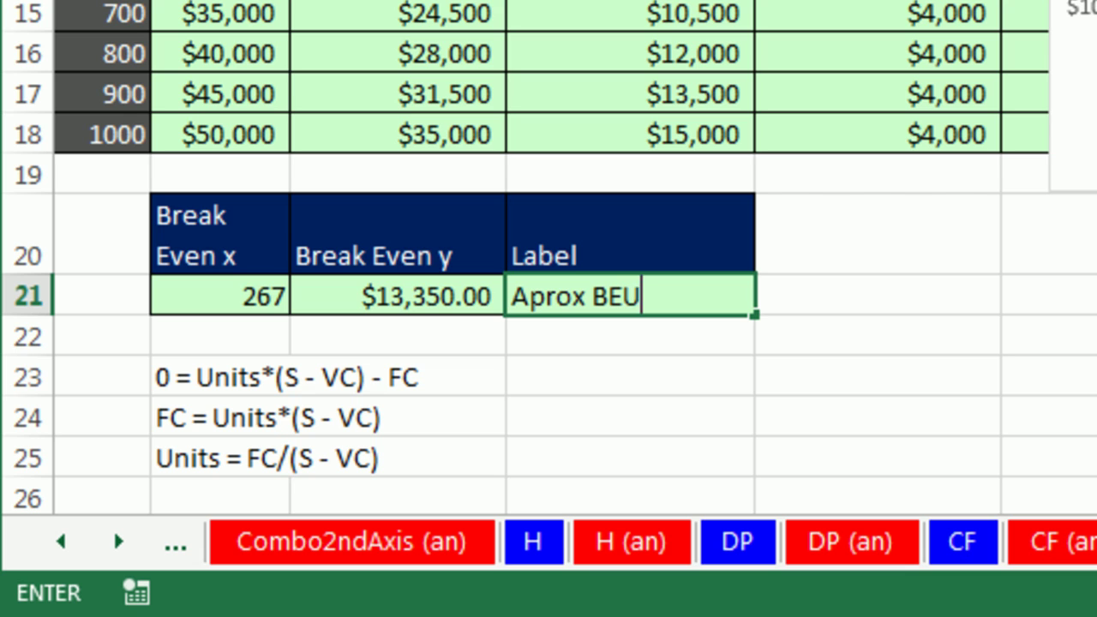
pyautogui.write(' =')
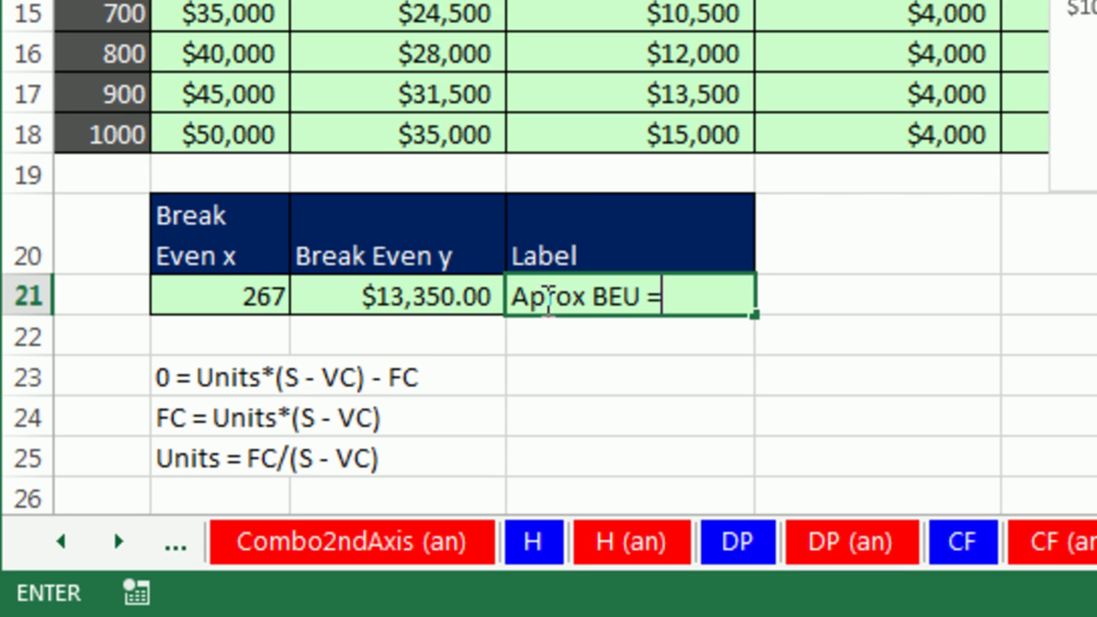
pyautogui.click(514, 296)
pyautogui.write('=')
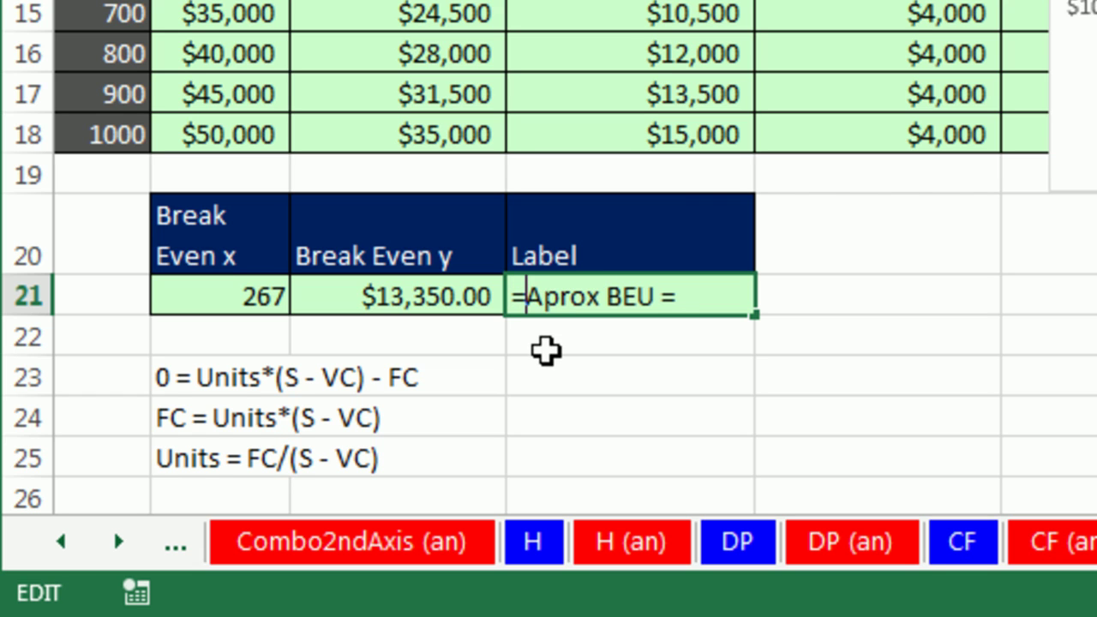
pyautogui.write('"')
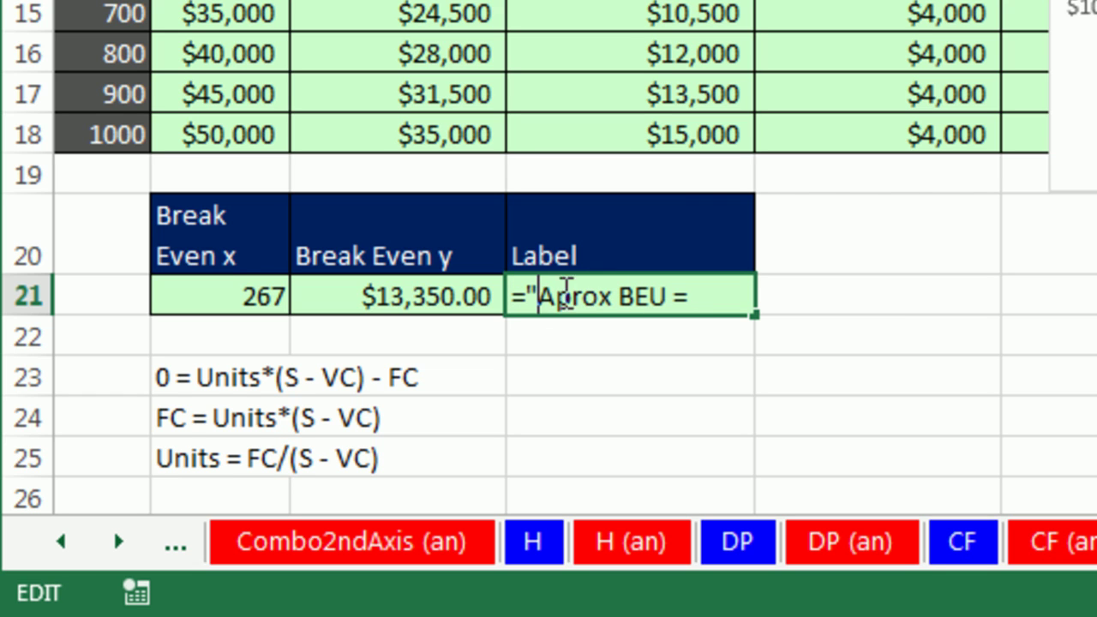
pyautogui.click(699, 297)
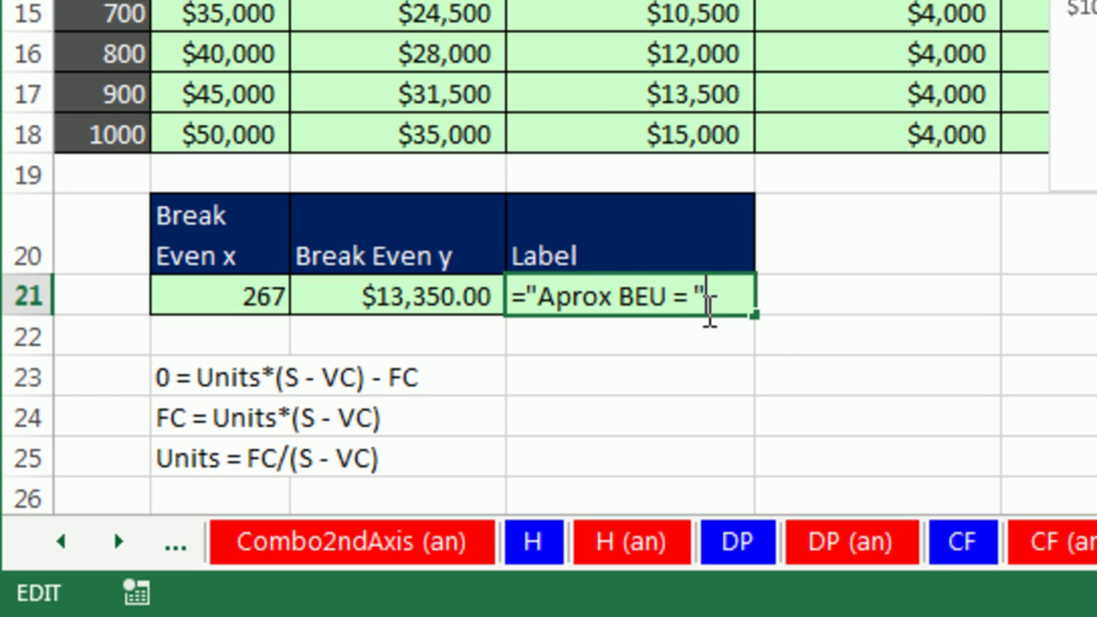
pyautogui.write('&')
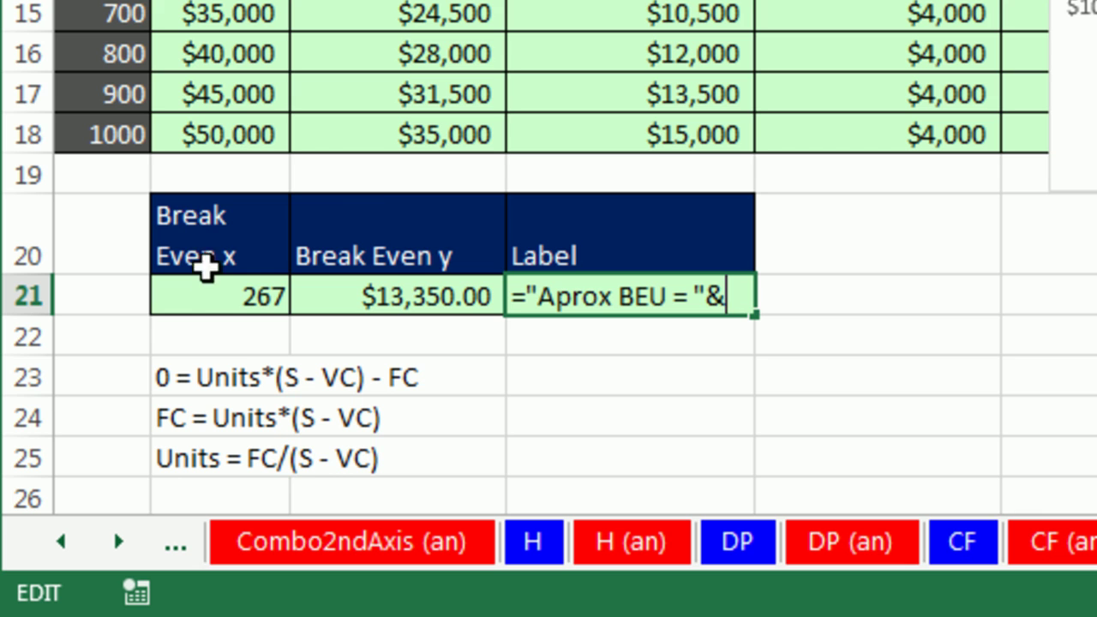
pyautogui.click(202, 297)
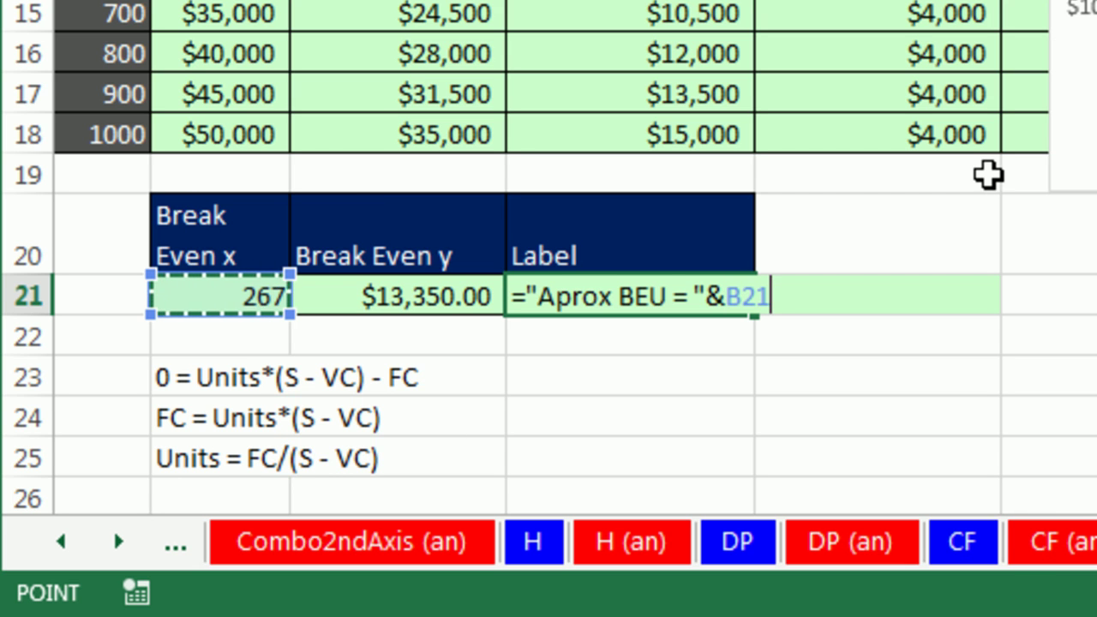
pyautogui.hotkey('ctrl', 'Return')
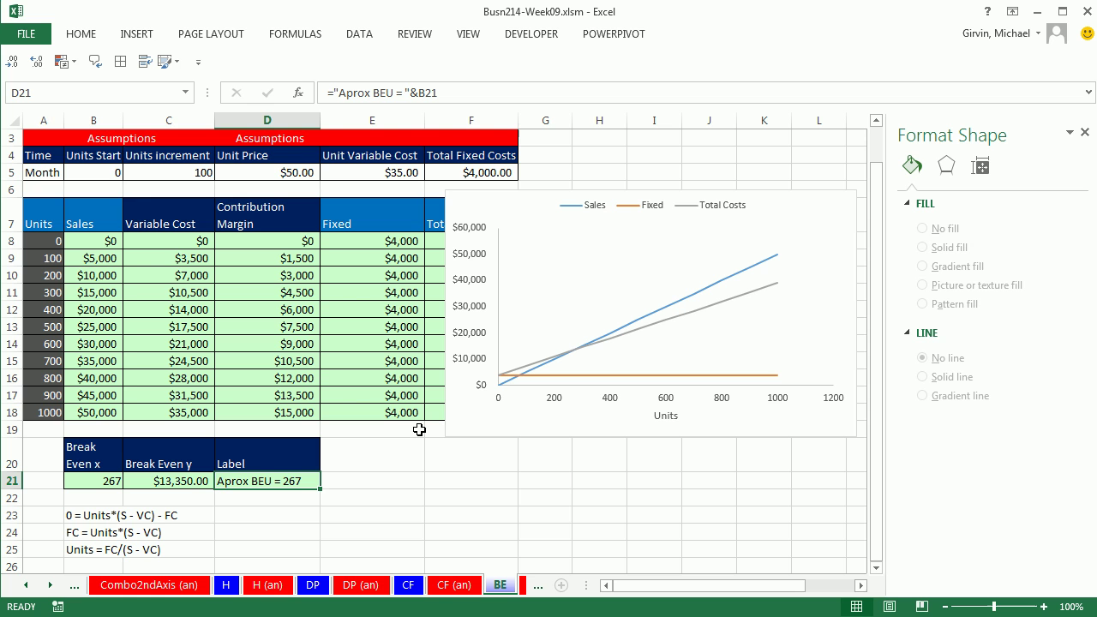
# - Test the label by changing unit price D5 to 45, then back to 50
pyautogui.click(288, 171)
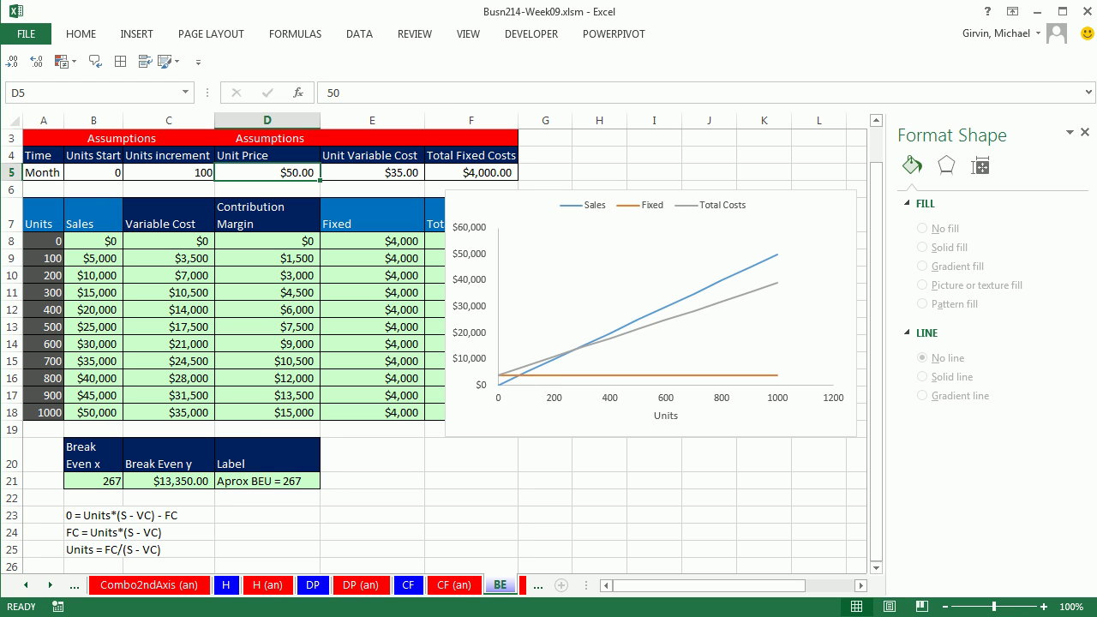
pyautogui.write('45')
pyautogui.hotkey('ctrl', 'Return')
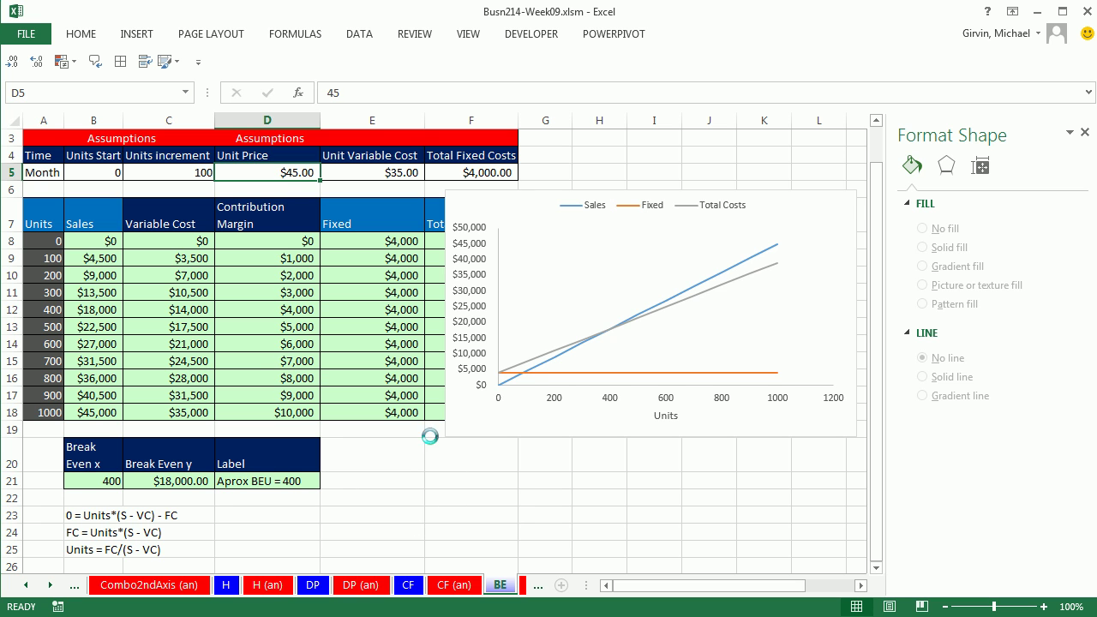
pyautogui.write('50')
pyautogui.hotkey('ctrl', 'Return')
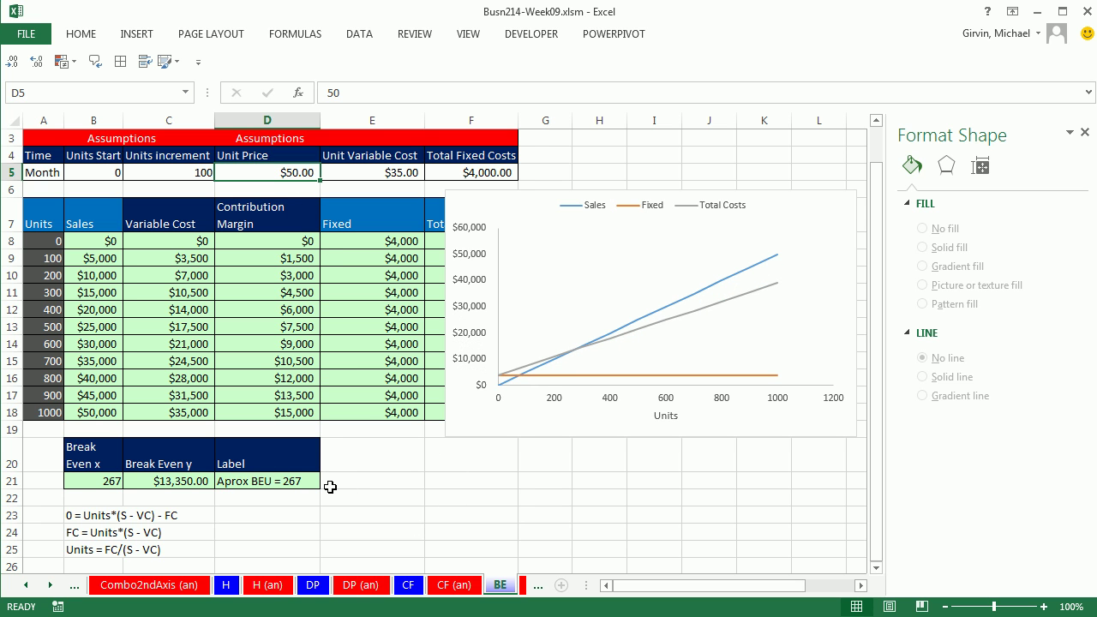
# - Add a chart series via Select Data: name from D21, X value B21, Y value C21
pyautogui.click(490, 209)
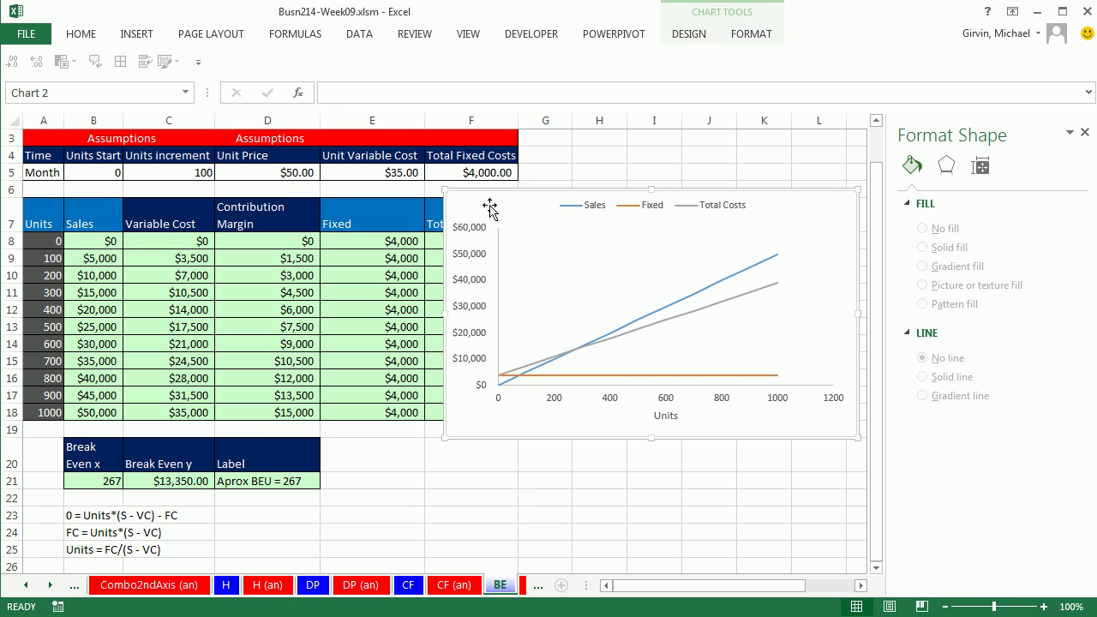
pyautogui.click(688, 34)
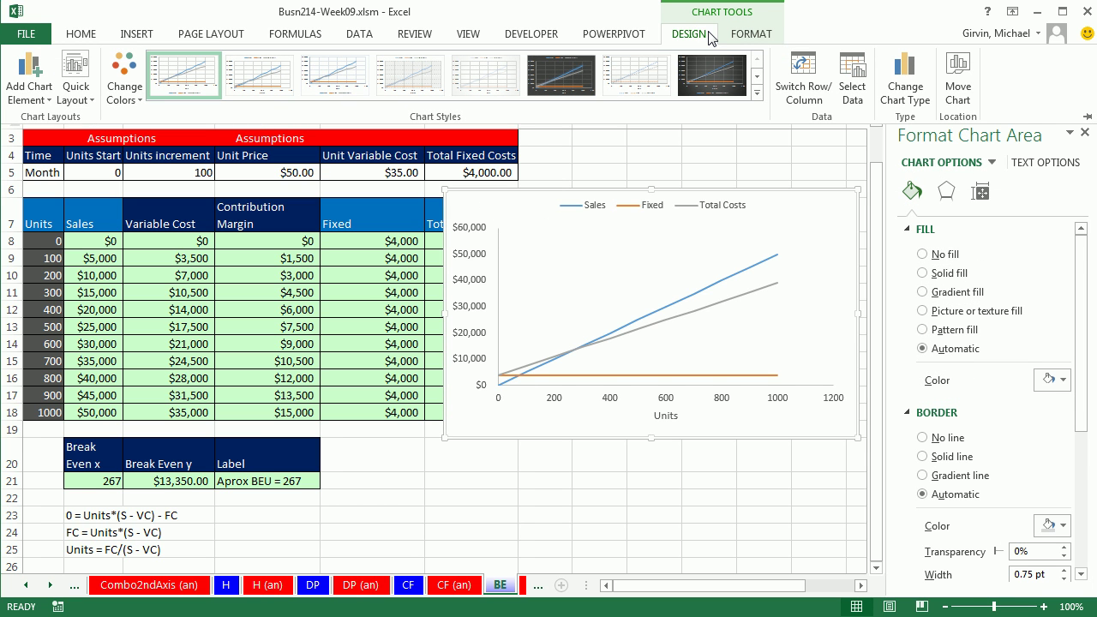
pyautogui.click(855, 88)
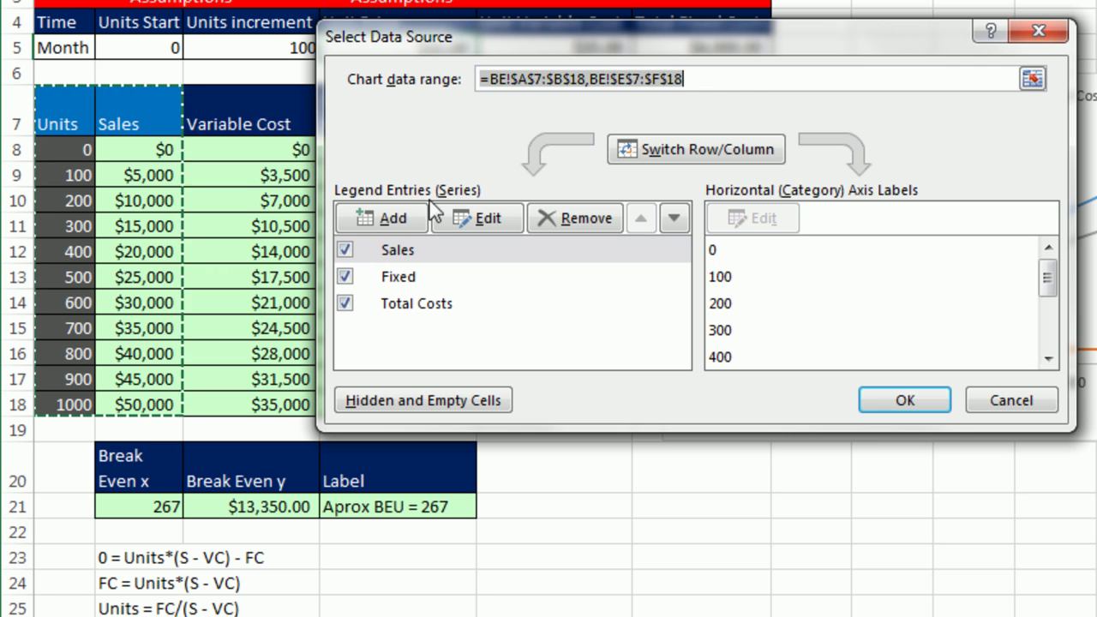
pyautogui.click(391, 218)
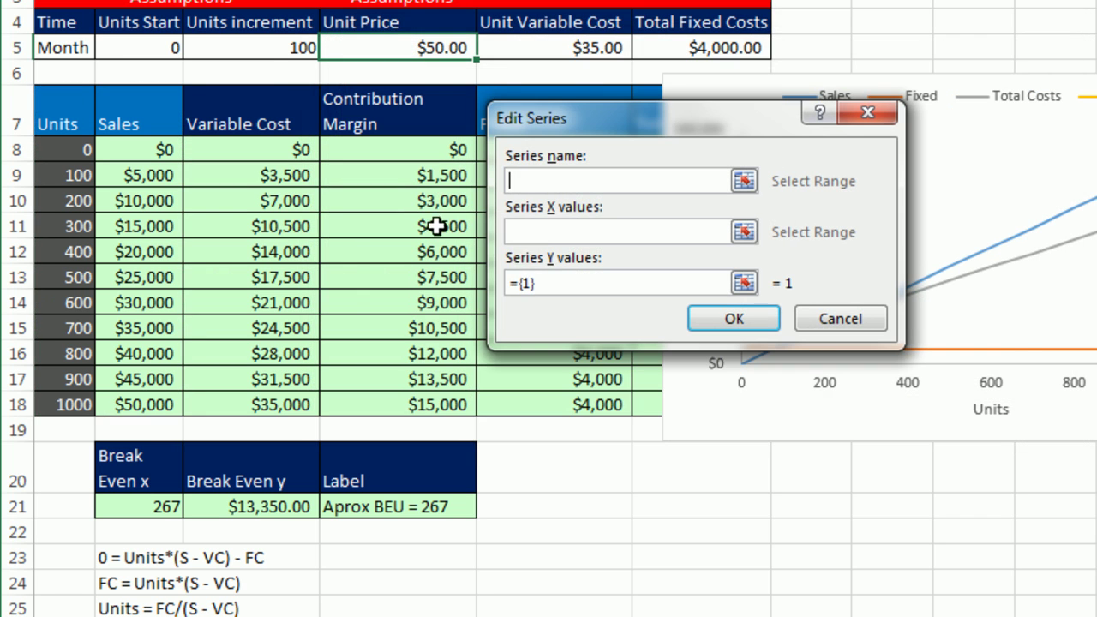
pyautogui.click(377, 507)
pyautogui.click(546, 233)
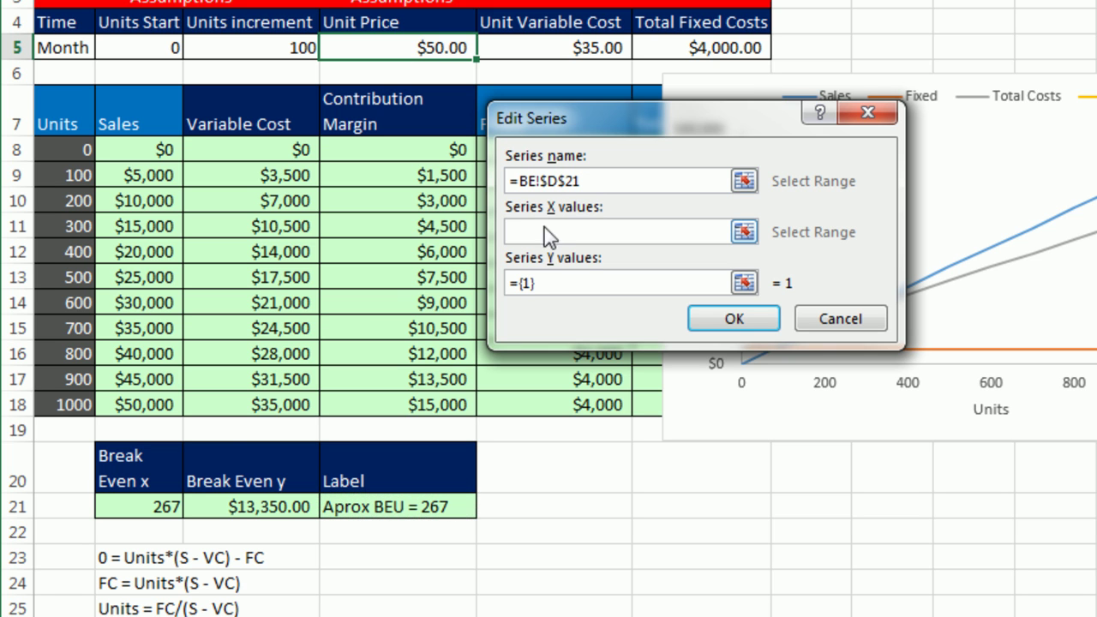
pyautogui.click(147, 506)
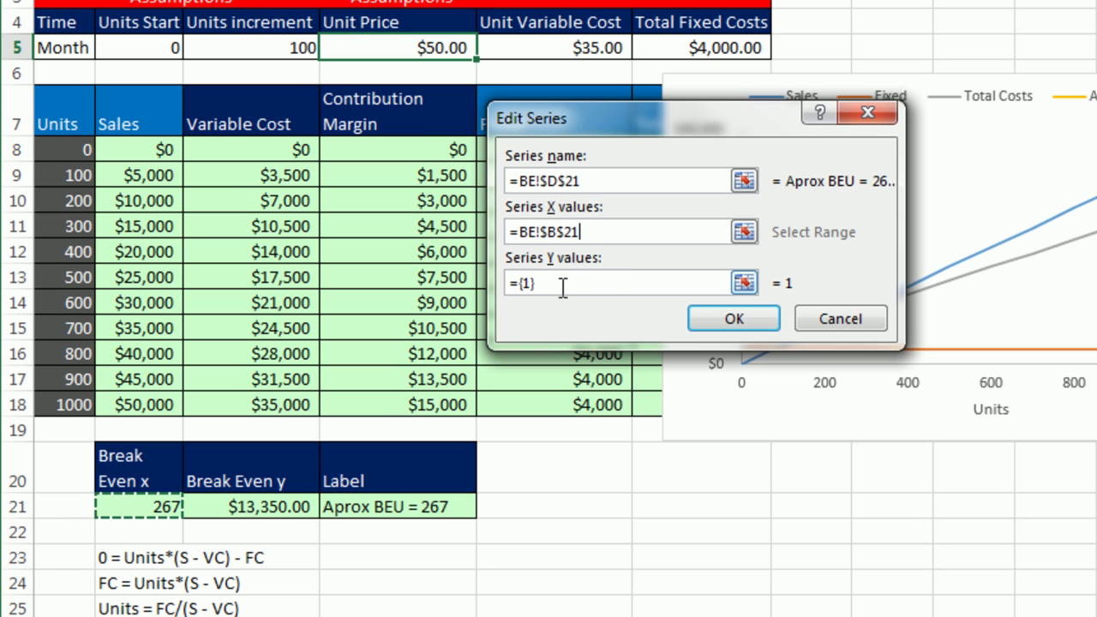
pyautogui.moveTo(566, 290); pyautogui.dragTo(498, 291)
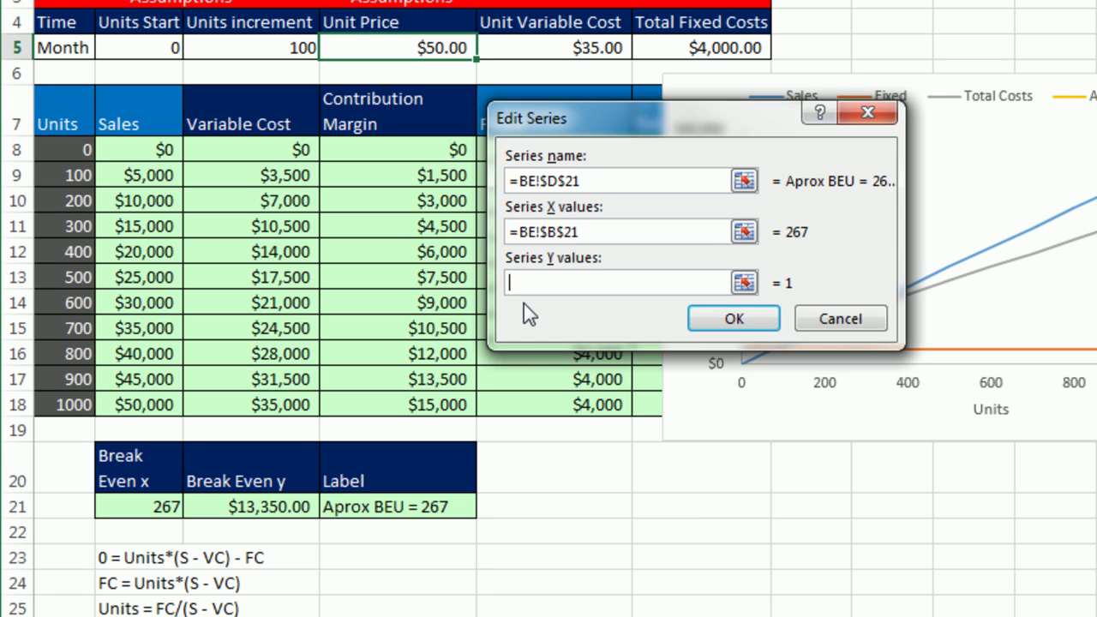
pyautogui.click(286, 506)
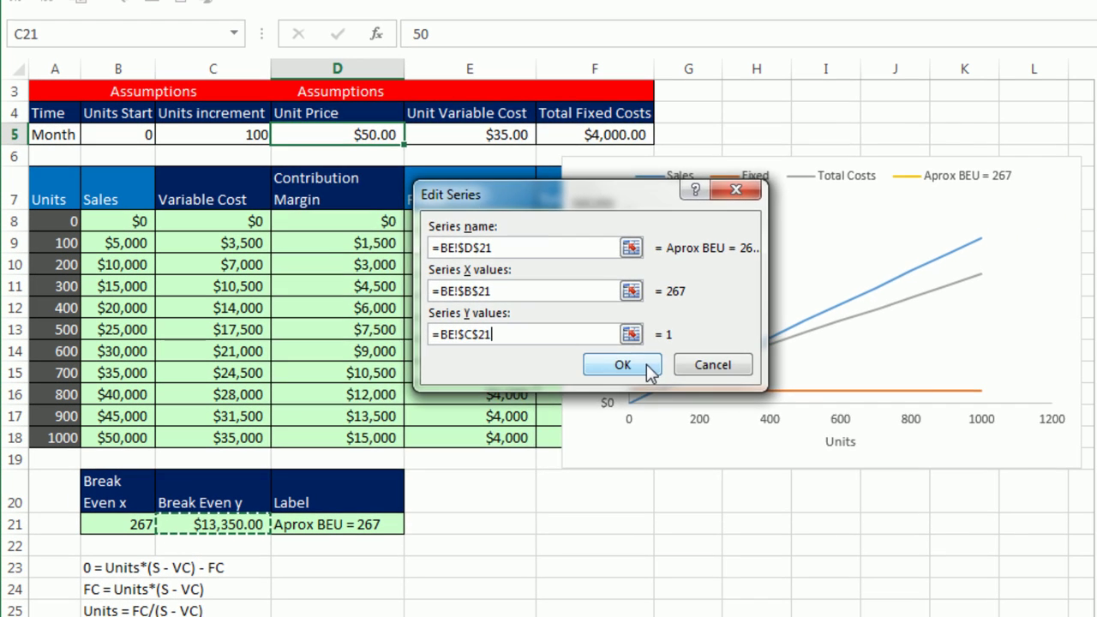
pyautogui.click(734, 318)
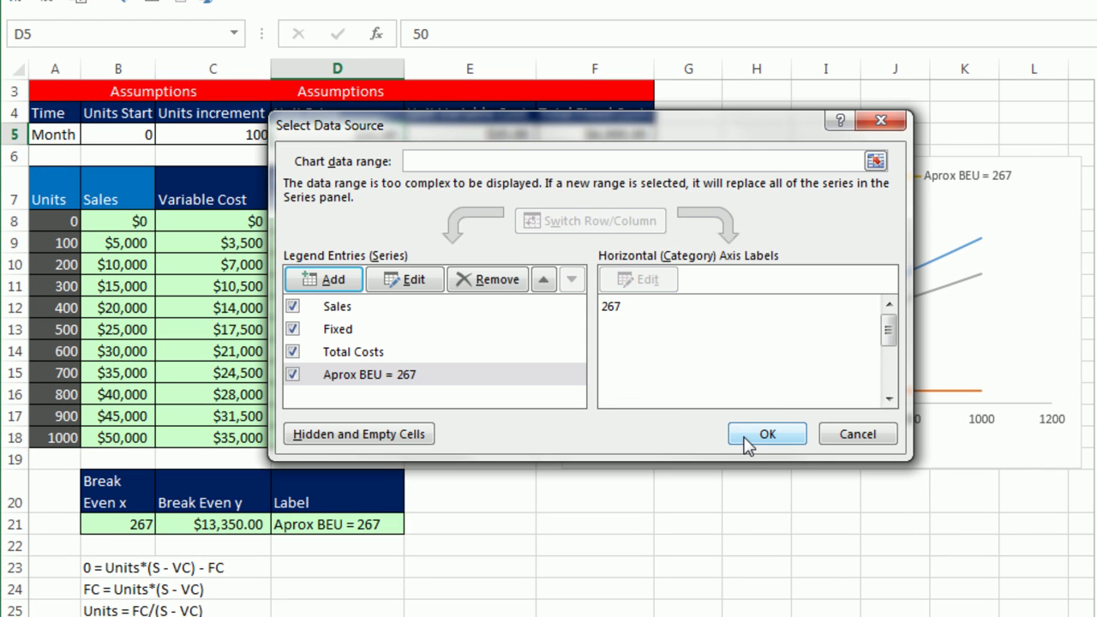
pyautogui.click(748, 435)
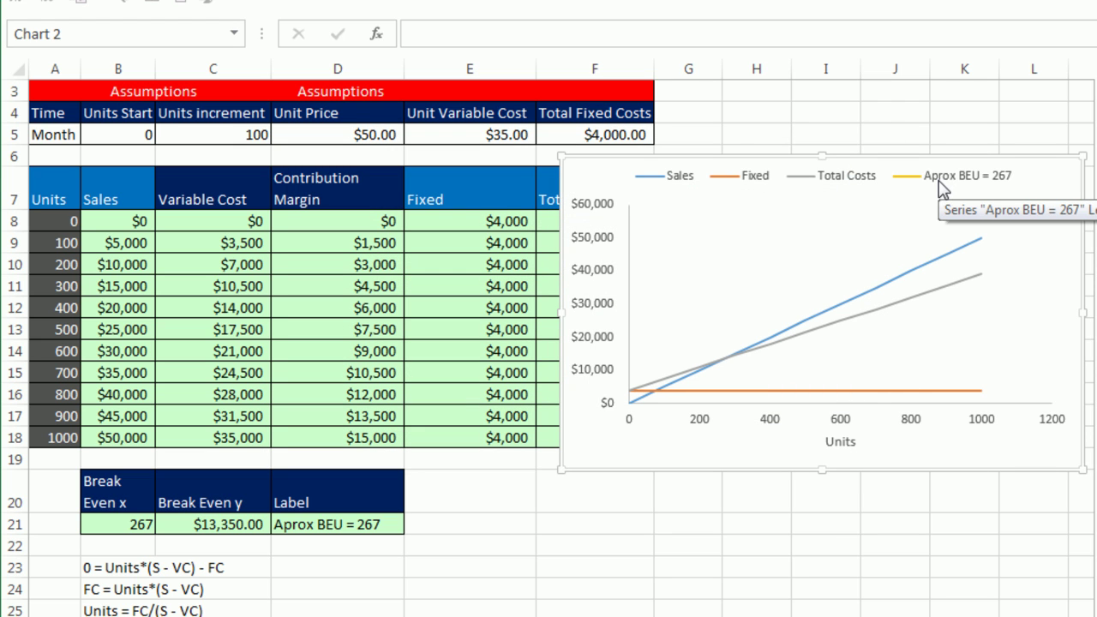
# - Cycle the chart selection to the Aprox BEU = 267 series and open Format Data Series
pyautogui.click(853, 393)
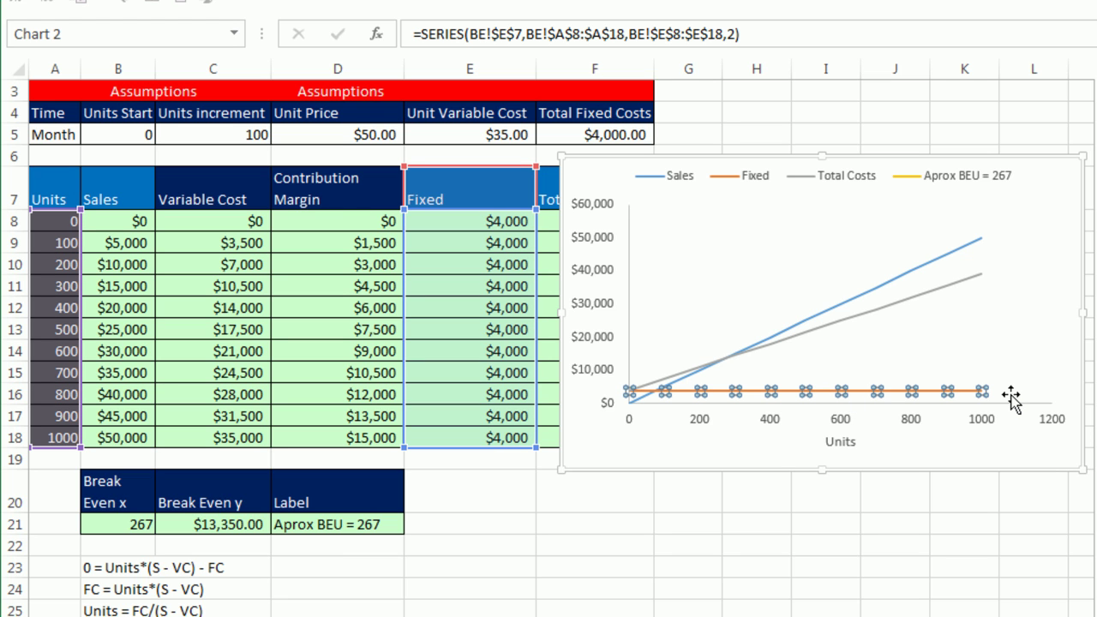
pyautogui.press('Up')
pyautogui.press('Up')
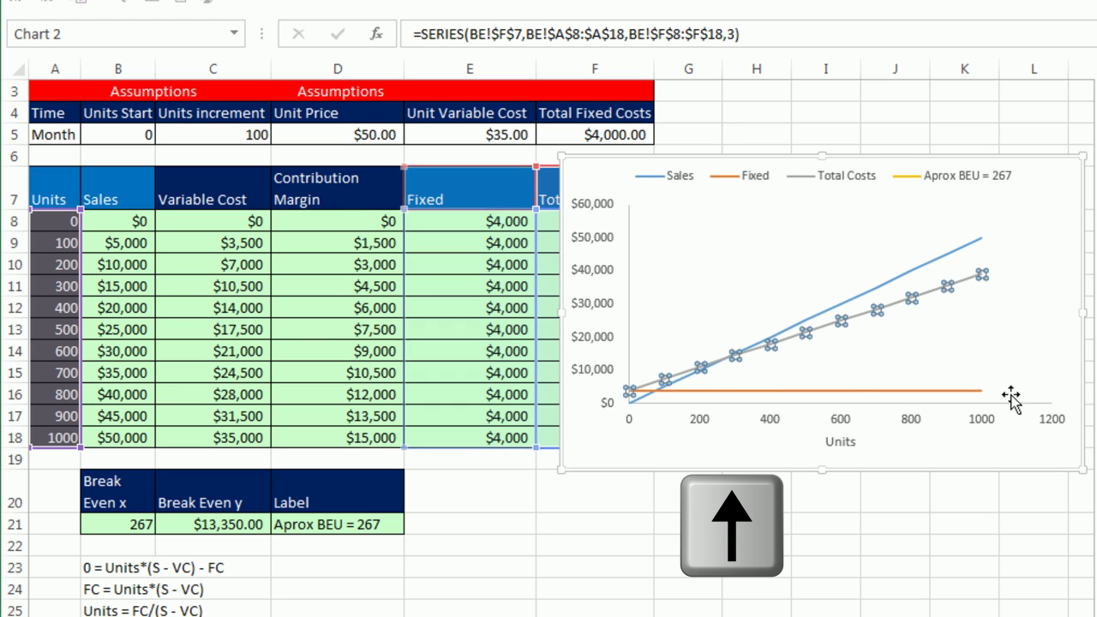
pyautogui.press('Up')
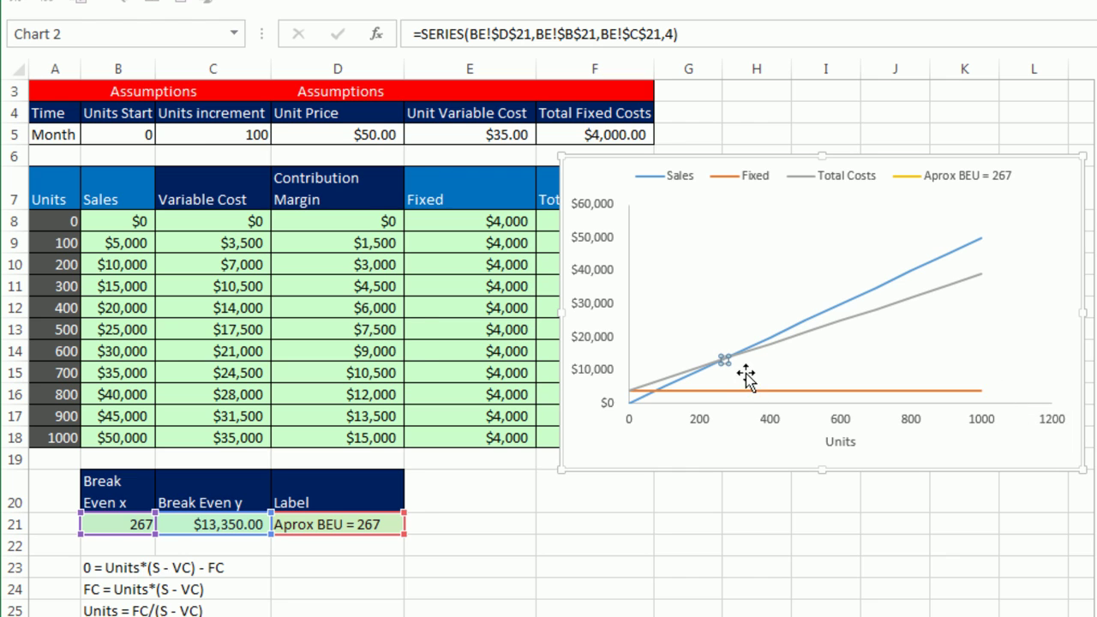
pyautogui.doubleClick(725, 361)
pyautogui.click(752, 39)
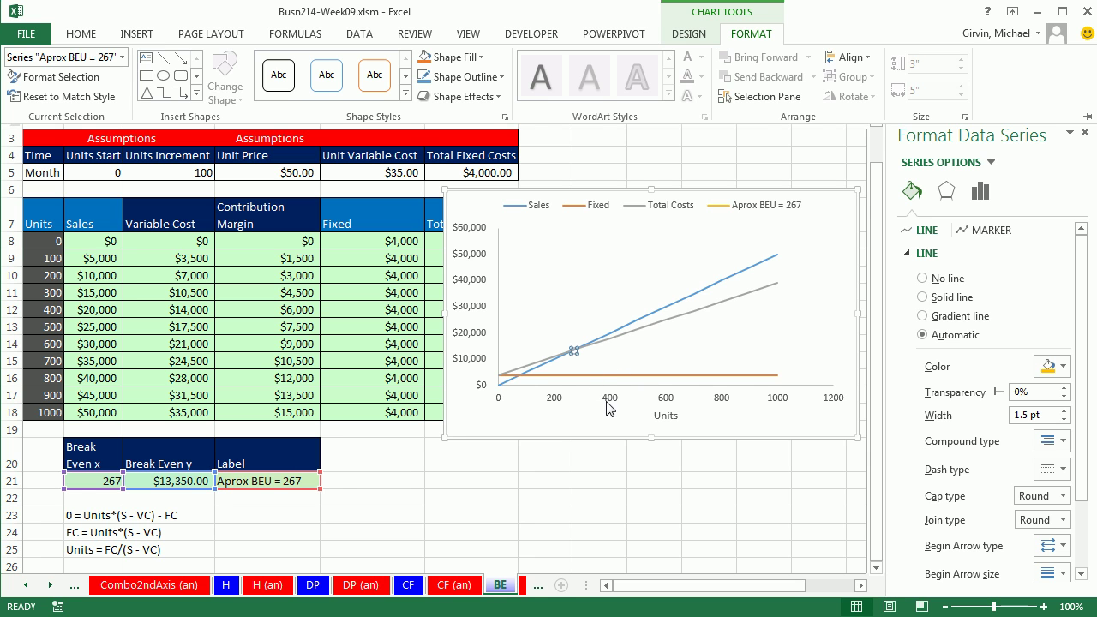
# - Give the break-even series a solid-fill built-in triangle marker of size 8, then deselect the chart
pyautogui.press('Escape')
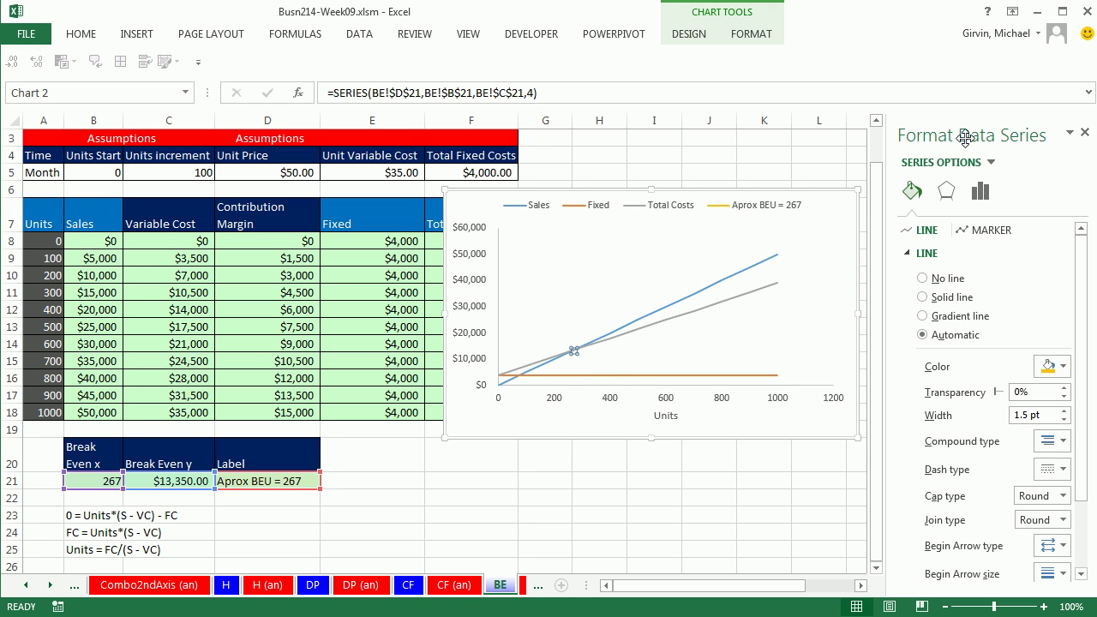
pyautogui.click(986, 243)
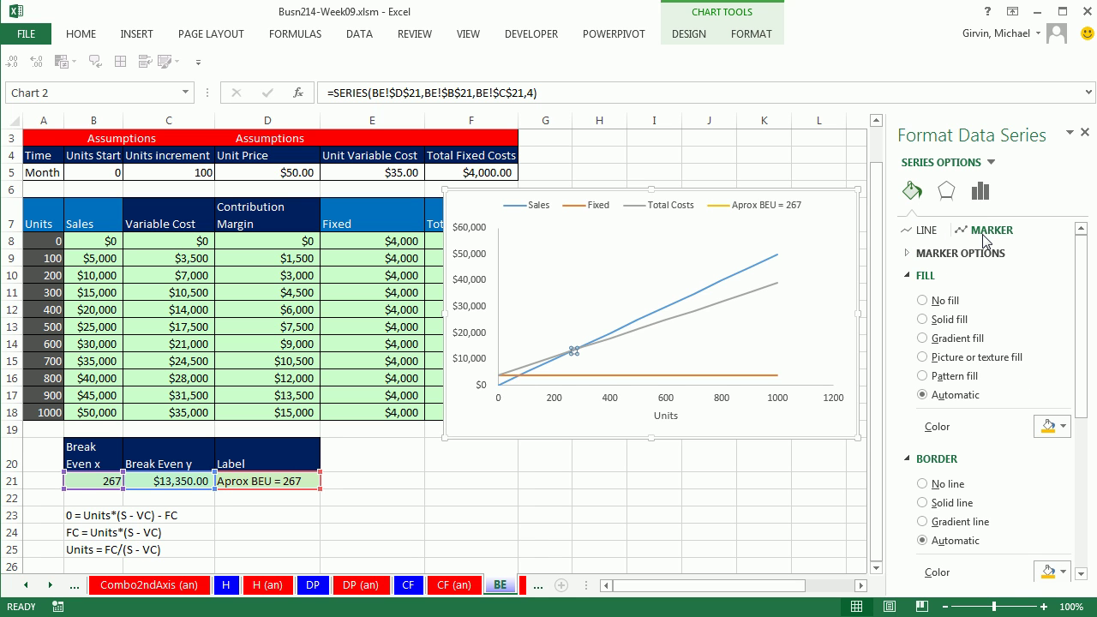
pyautogui.click(926, 321)
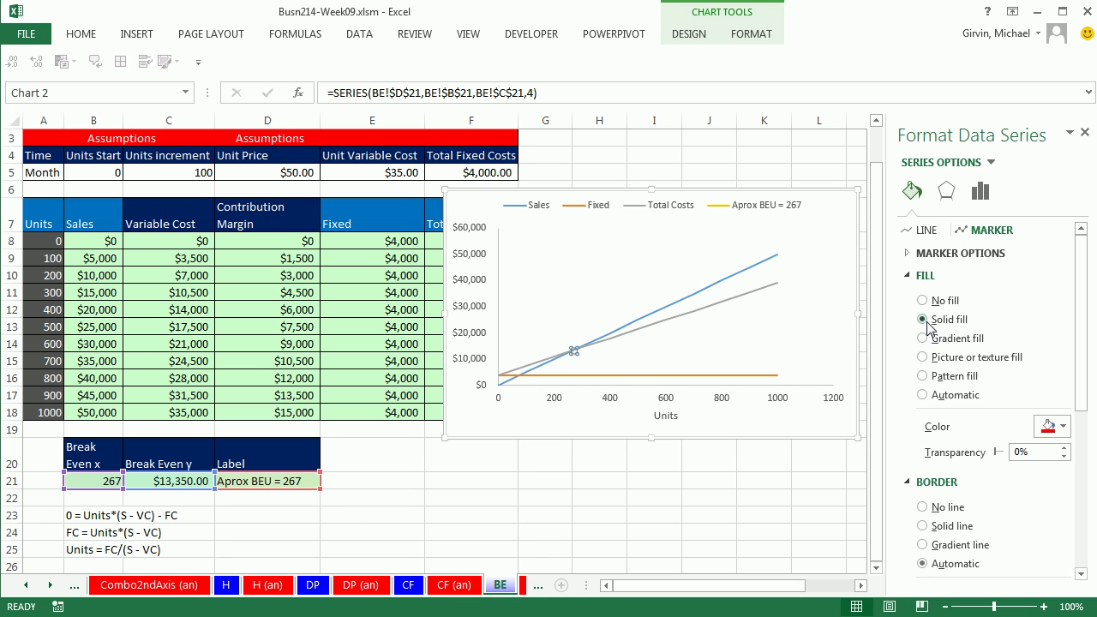
pyautogui.click(909, 254)
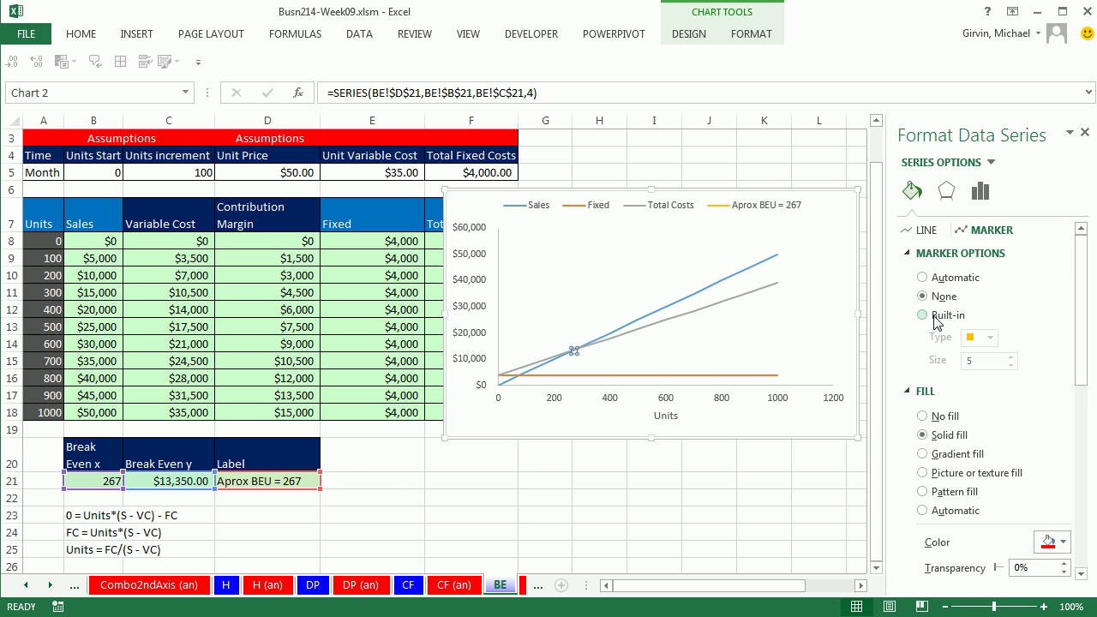
pyautogui.click(922, 315)
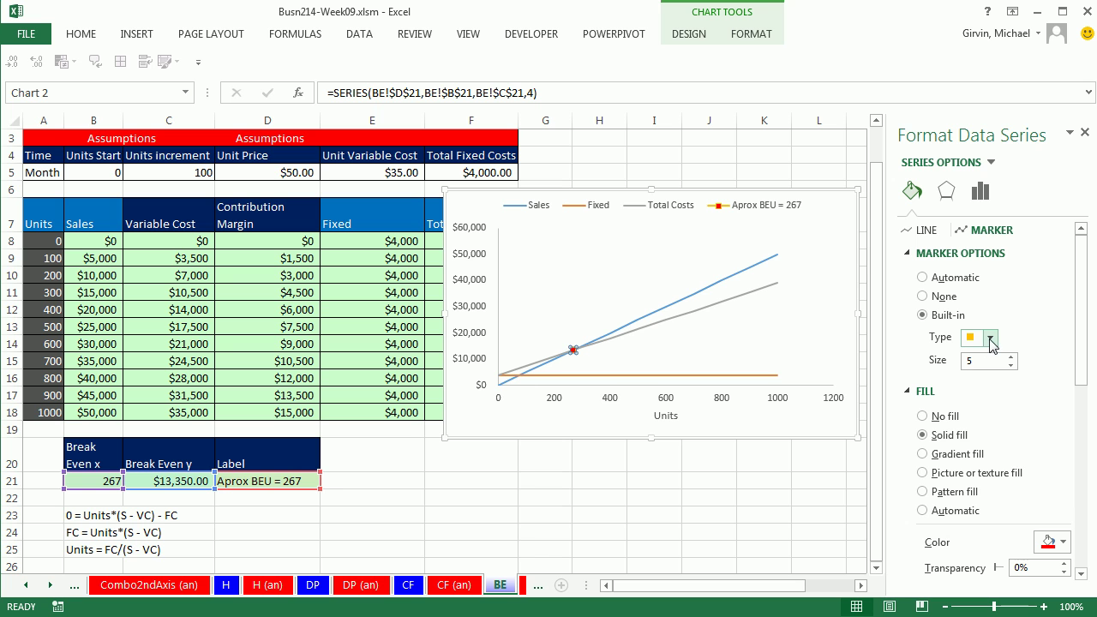
pyautogui.click(991, 338)
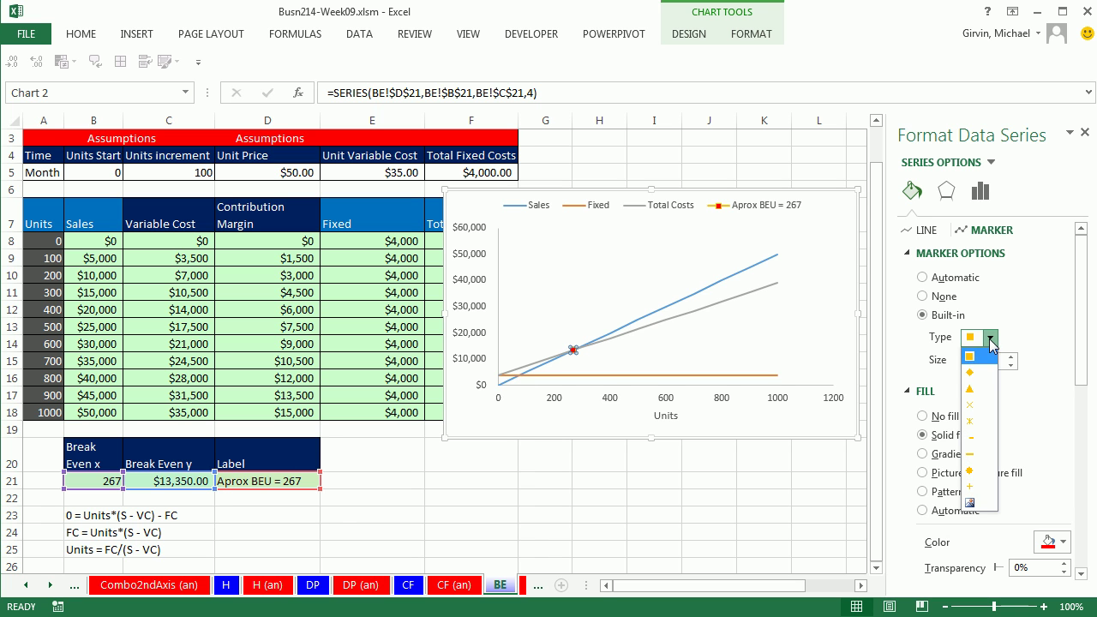
pyautogui.click(972, 391)
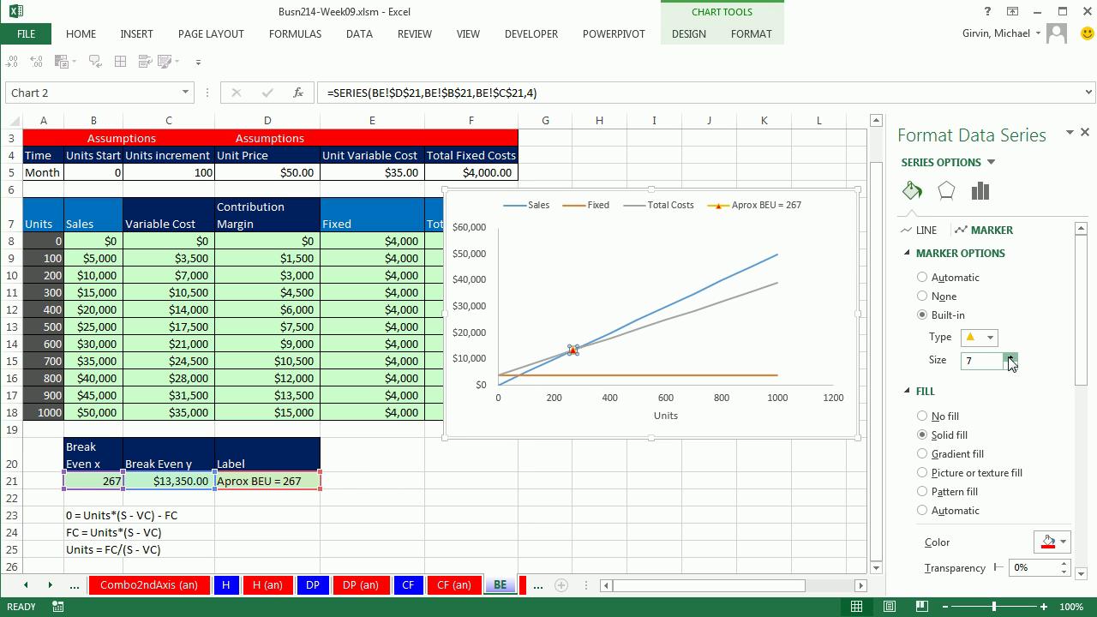
pyautogui.click(1011, 359)
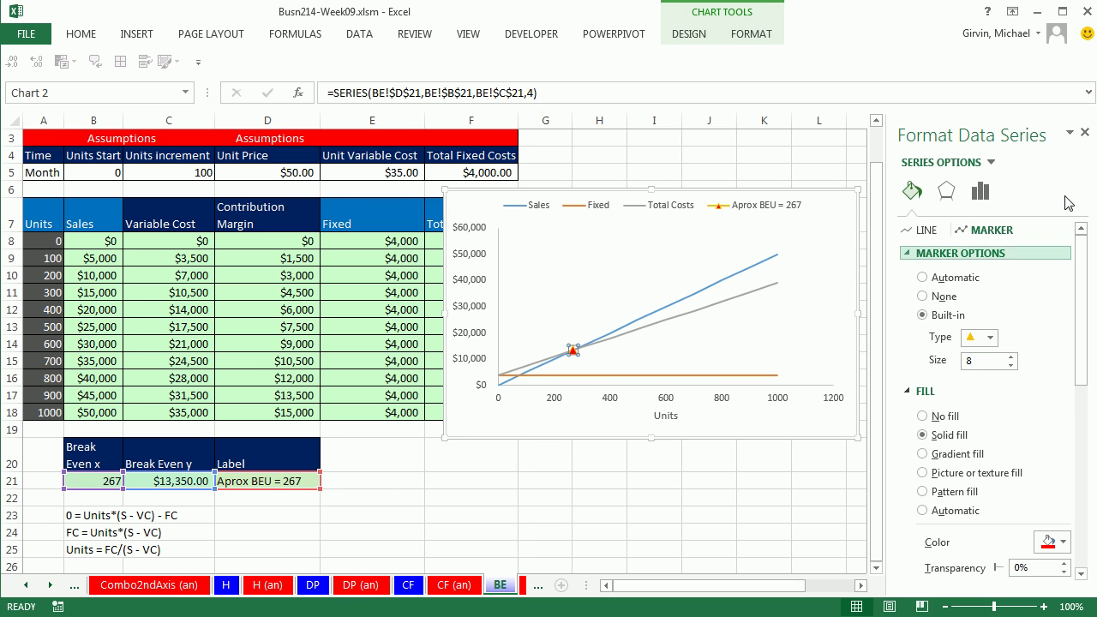
pyautogui.click(710, 499)
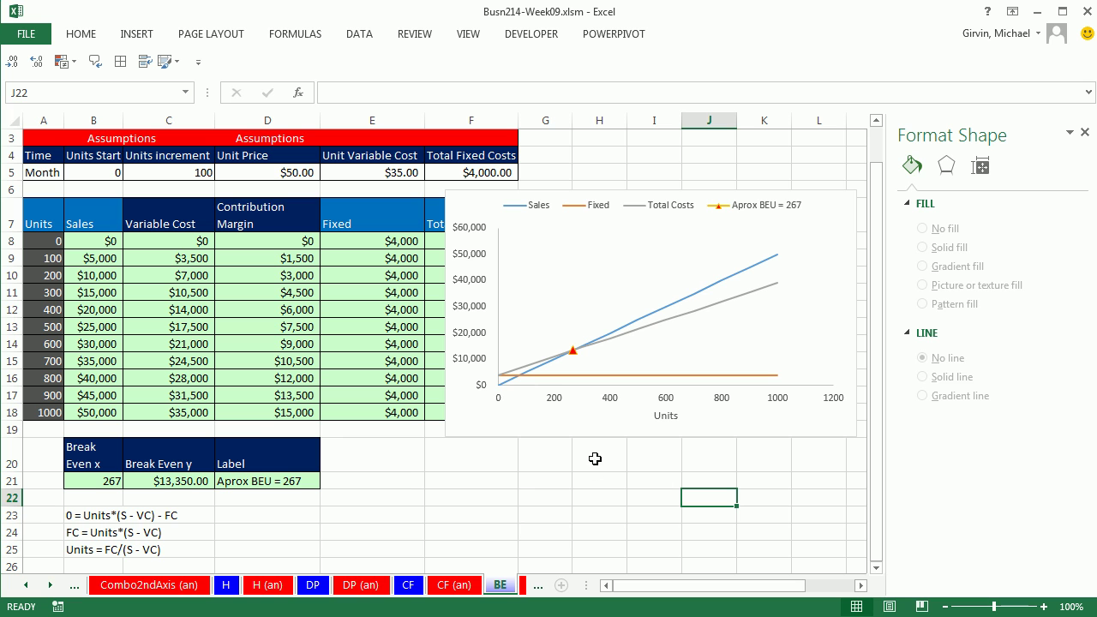
pyautogui.click(277, 173)
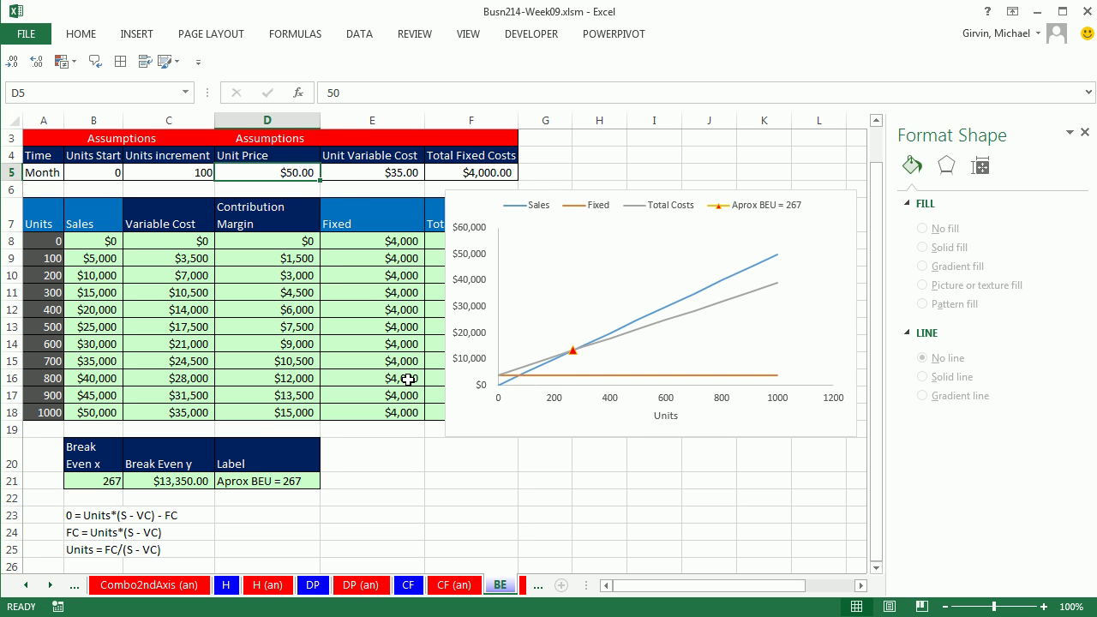
pyautogui.write('45')
pyautogui.hotkey('ctrl', 'Return')
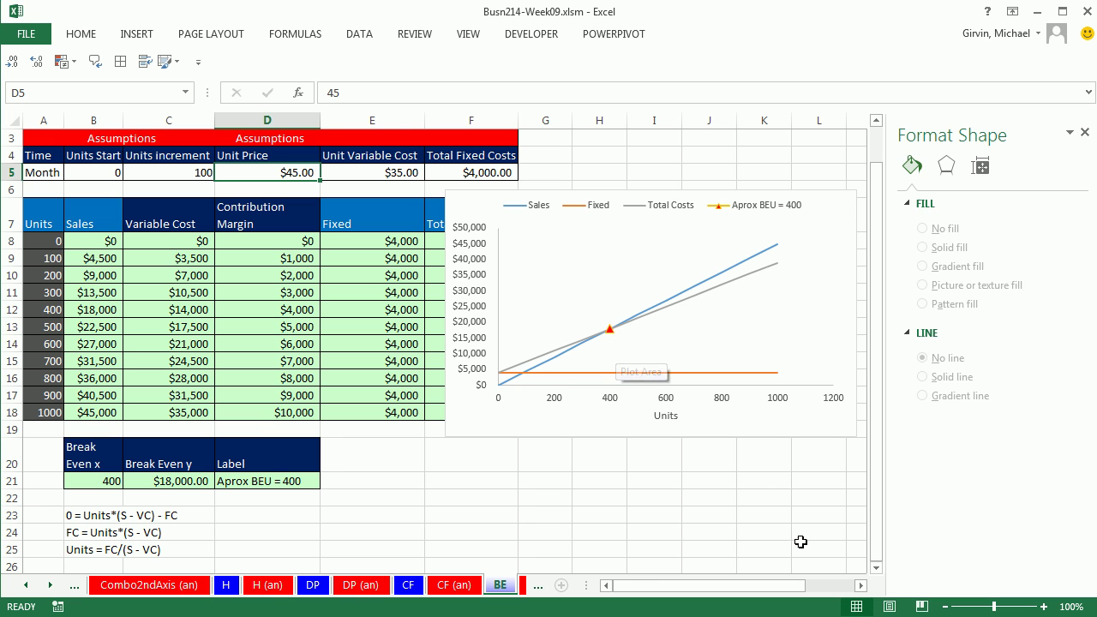
pyautogui.click(861, 585)
pyautogui.click(860, 585)
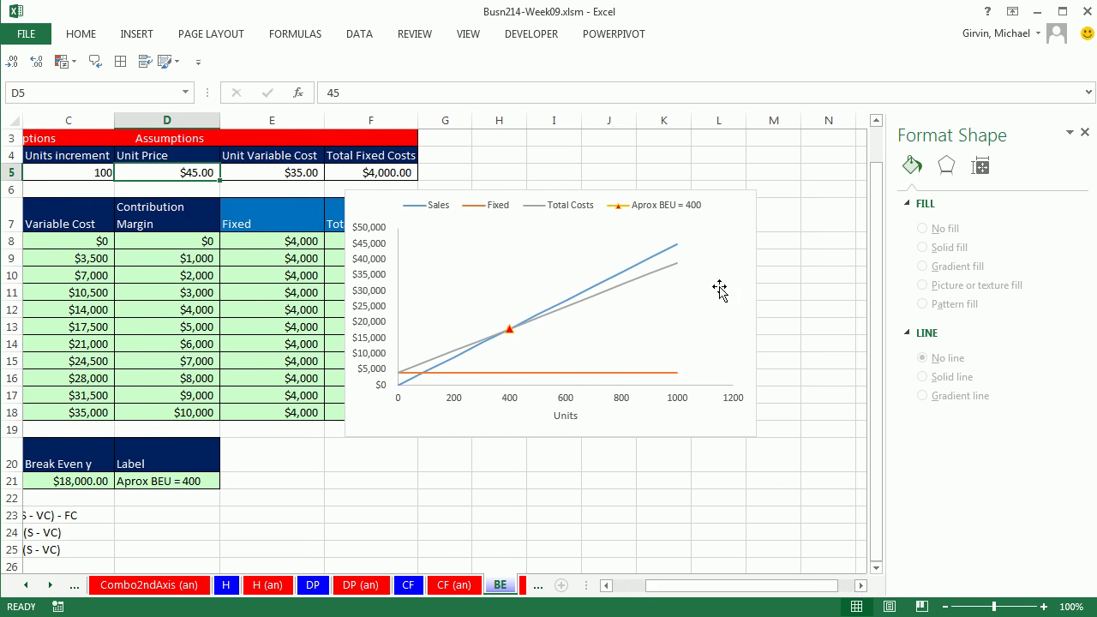
# - Attach a Data Callout reading 400, $18,000.00 to the break-even marker
pyautogui.click(728, 249)
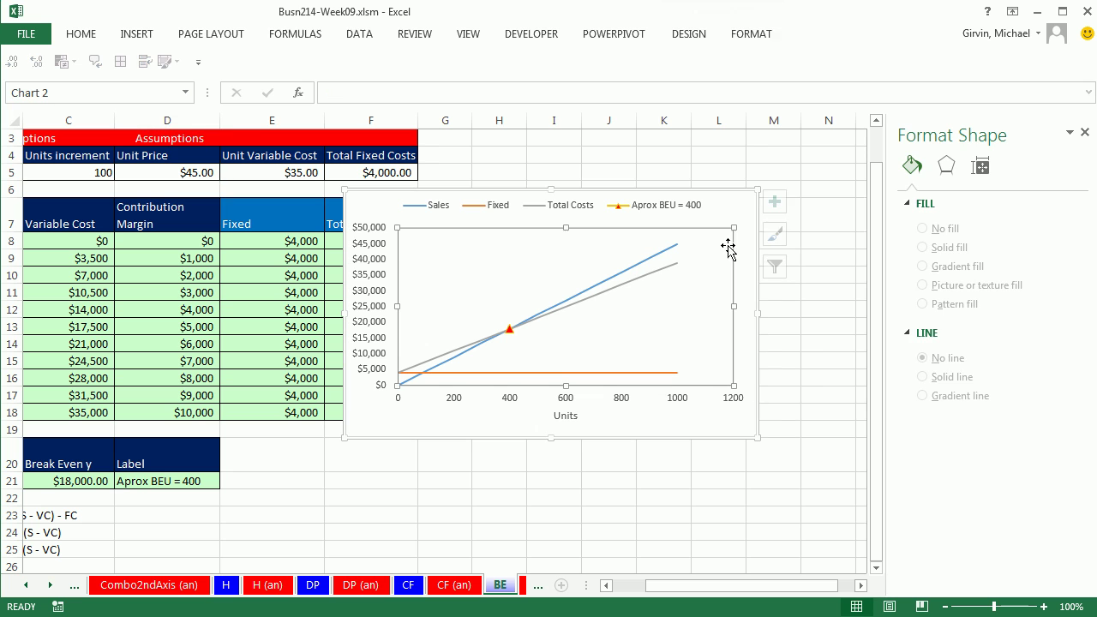
pyautogui.click(783, 206)
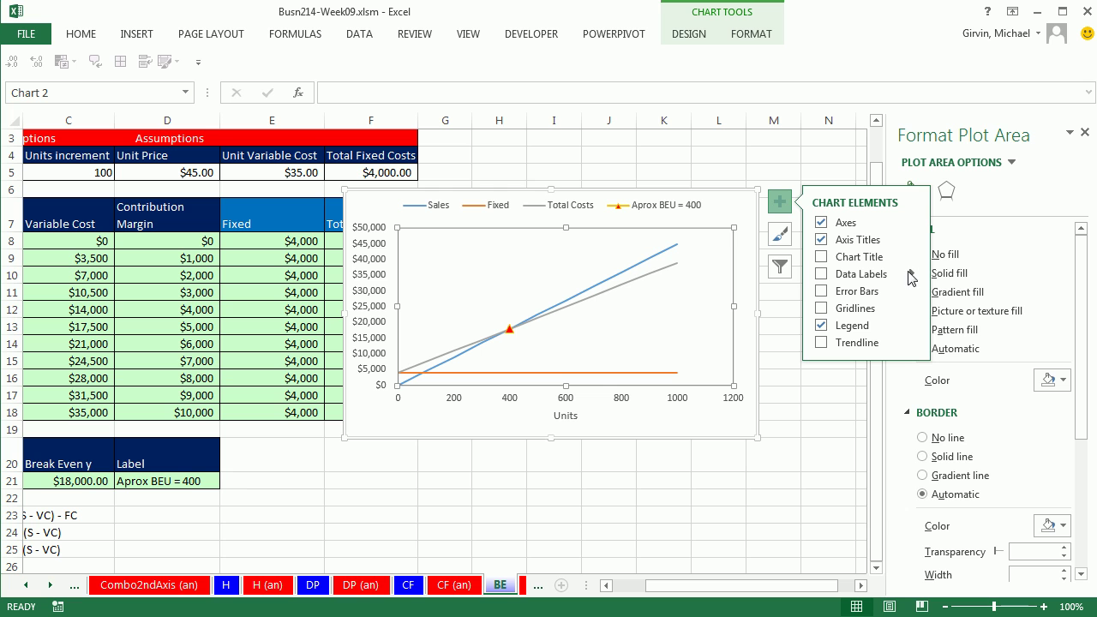
pyautogui.click(510, 331)
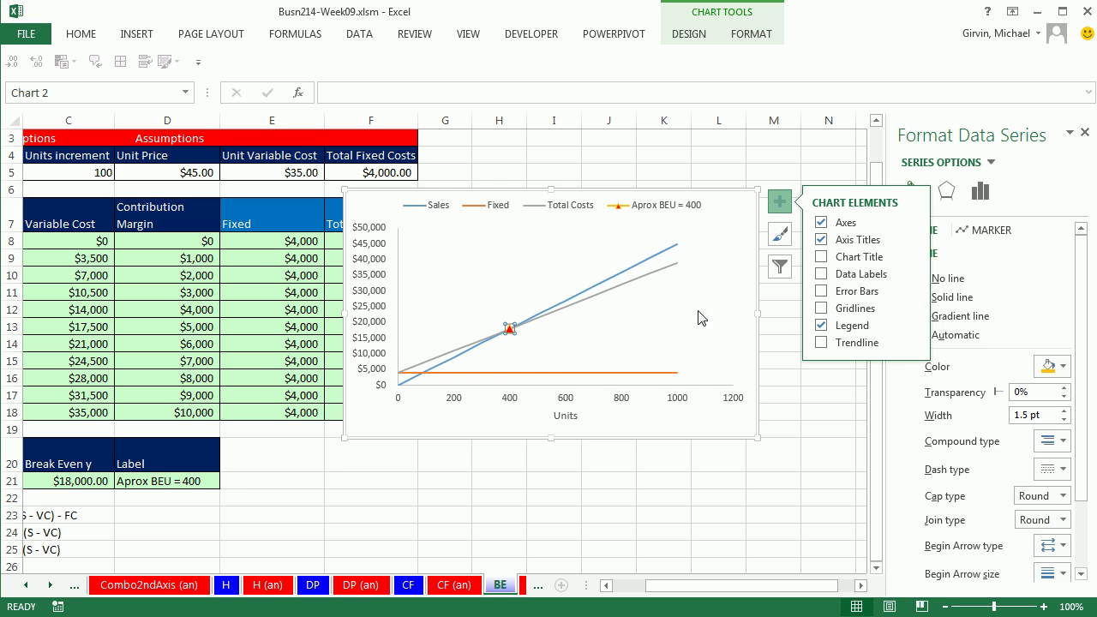
pyautogui.click(912, 275)
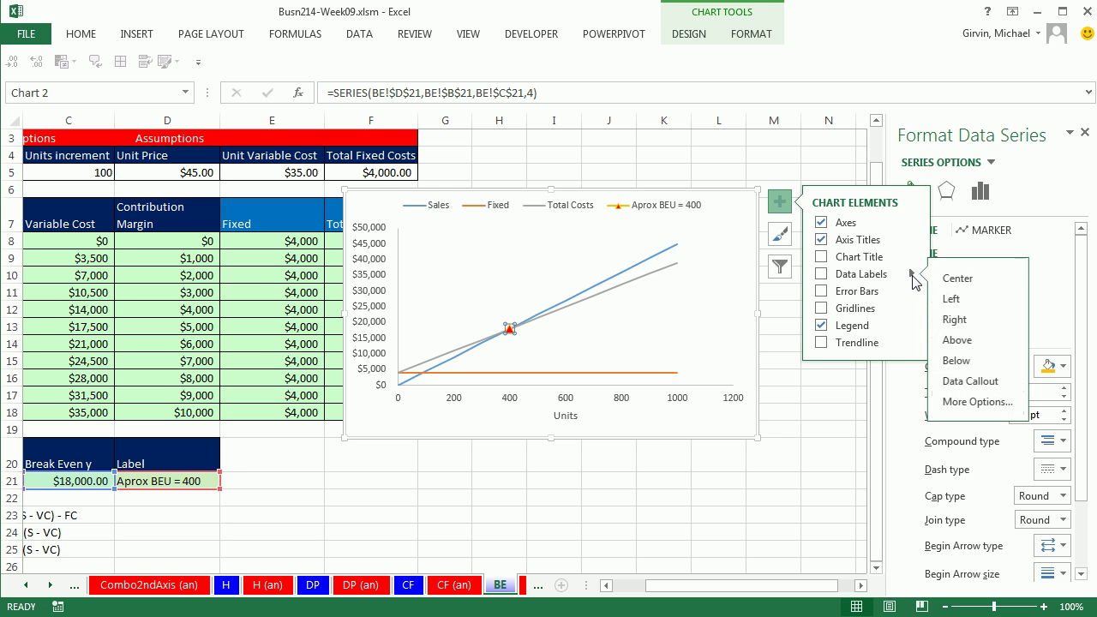
pyautogui.click(967, 383)
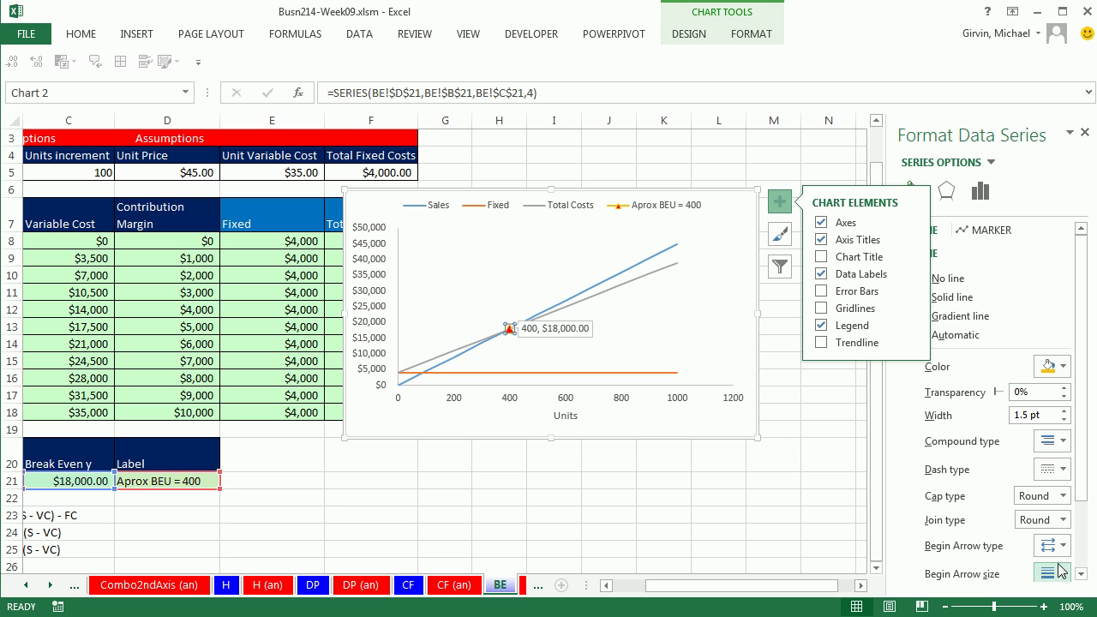
pyautogui.click(912, 274)
# - Set the marker label to show Series Name only, with X Value and Y Value unchecked
pyautogui.click(964, 403)
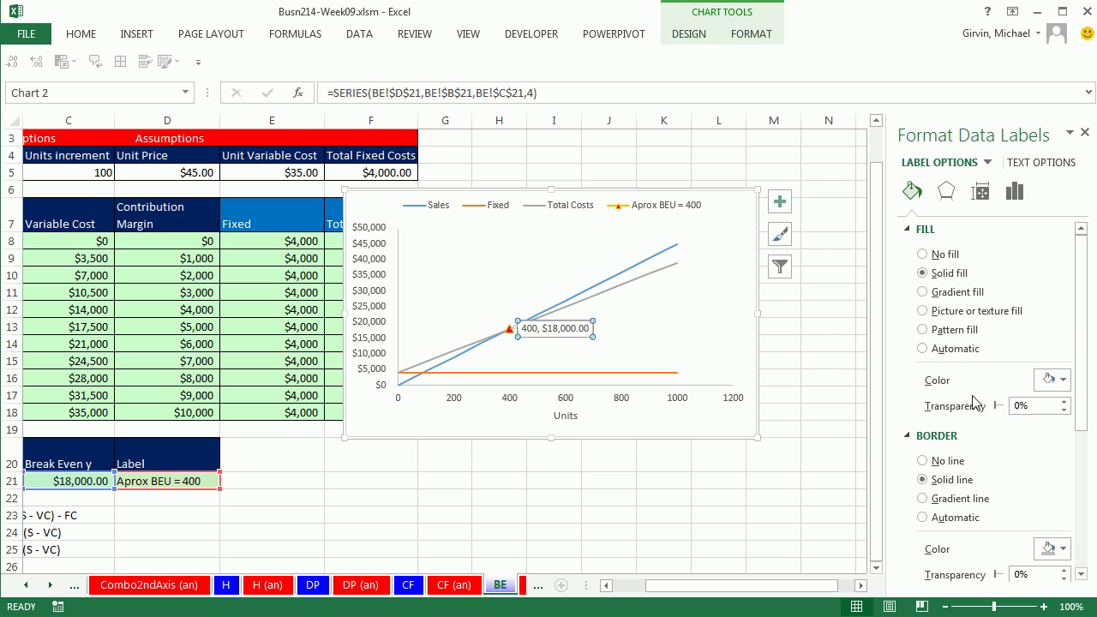
pyautogui.click(1014, 195)
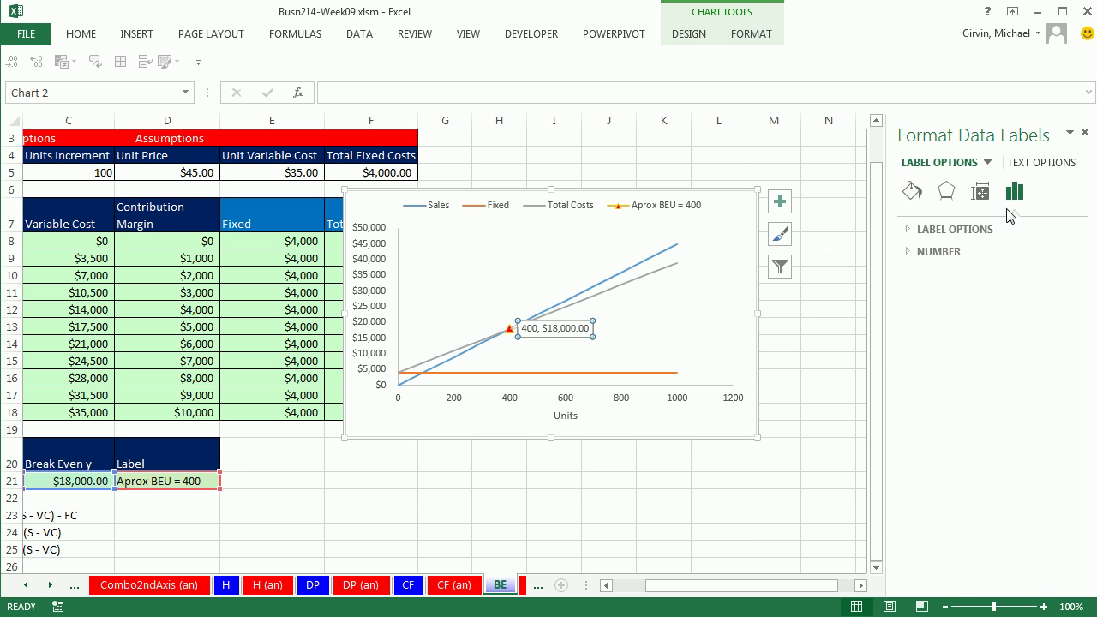
pyautogui.click(910, 238)
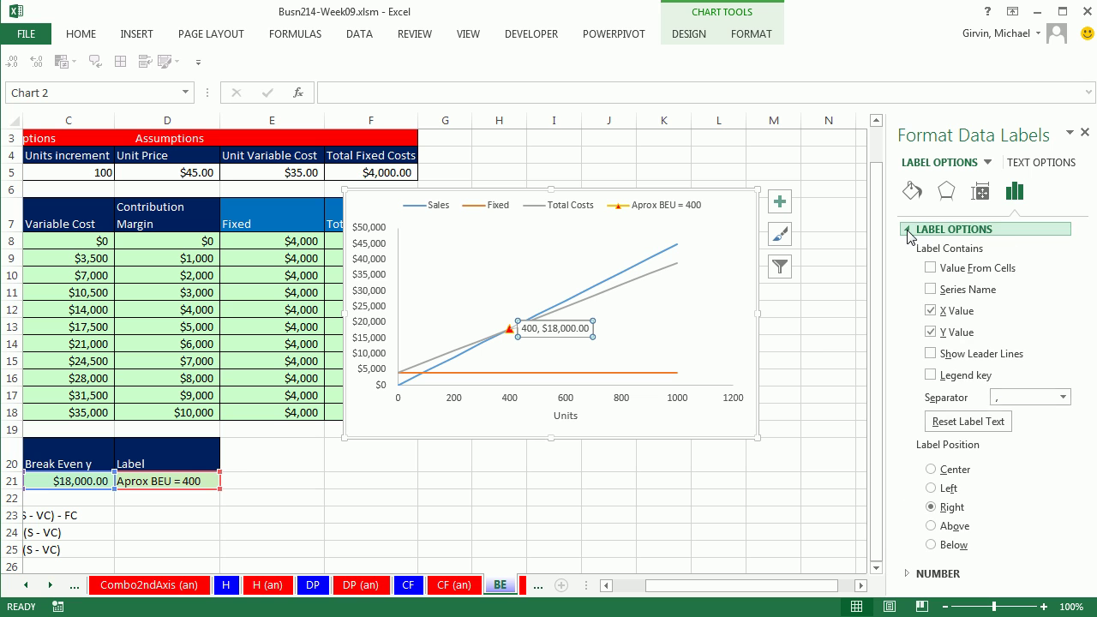
pyautogui.click(931, 333)
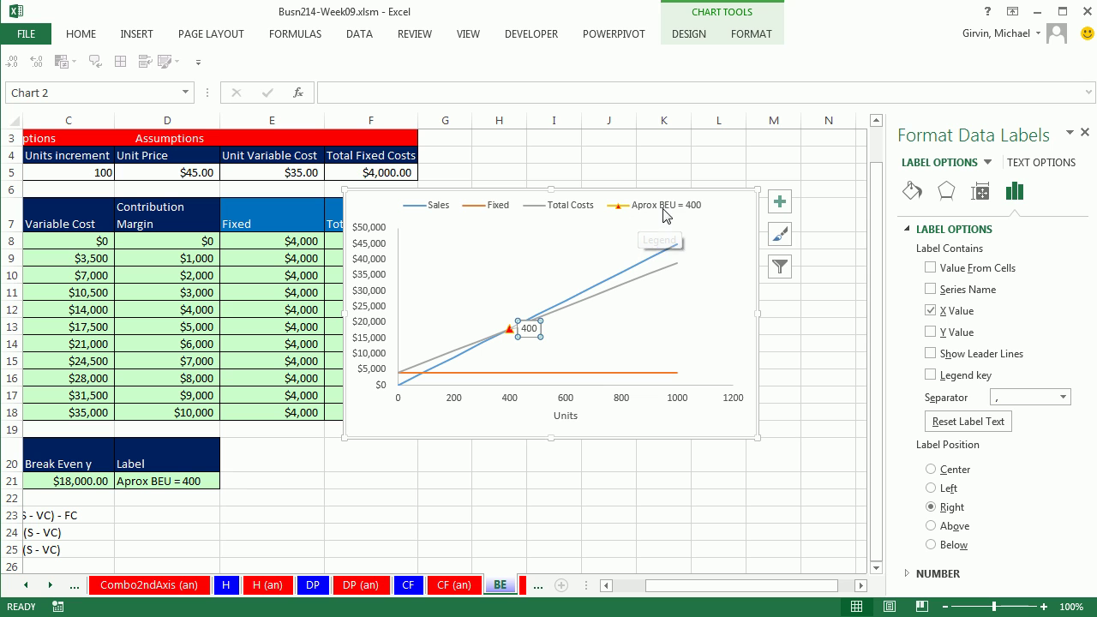
pyautogui.click(931, 290)
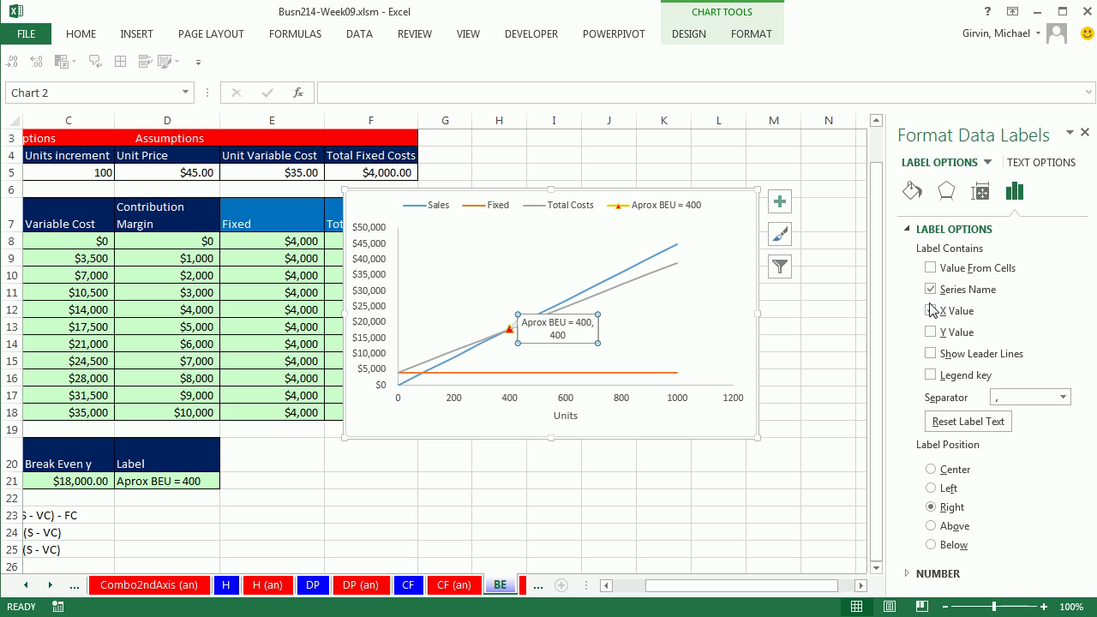
pyautogui.click(932, 311)
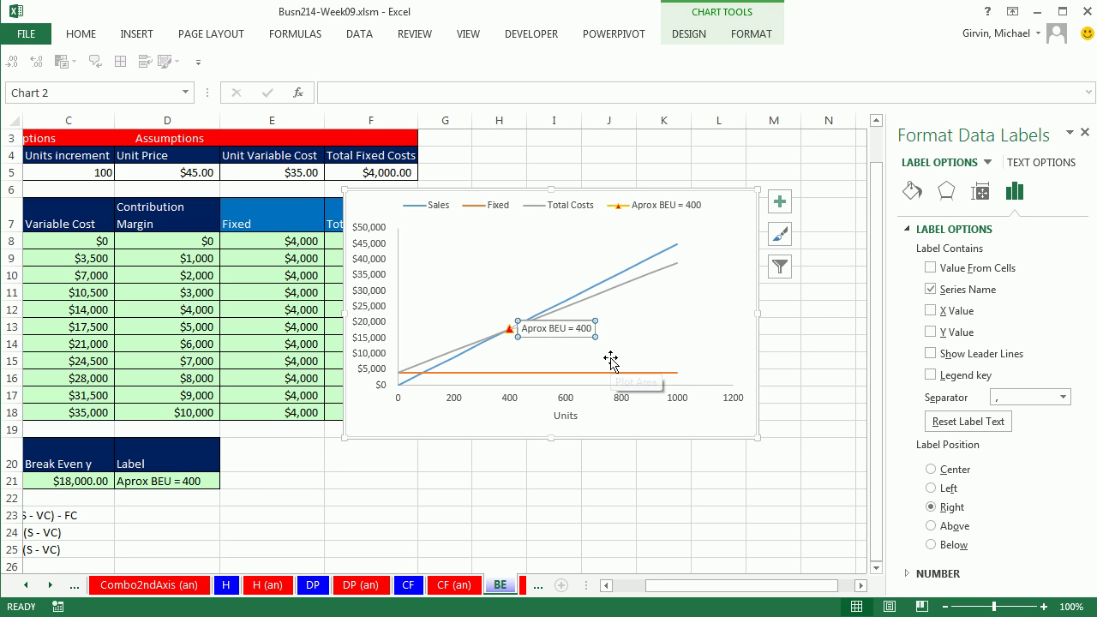
# - Delete the Aprox BEU = 400 legend entry, then return to cell D5
pyautogui.click(619, 212)
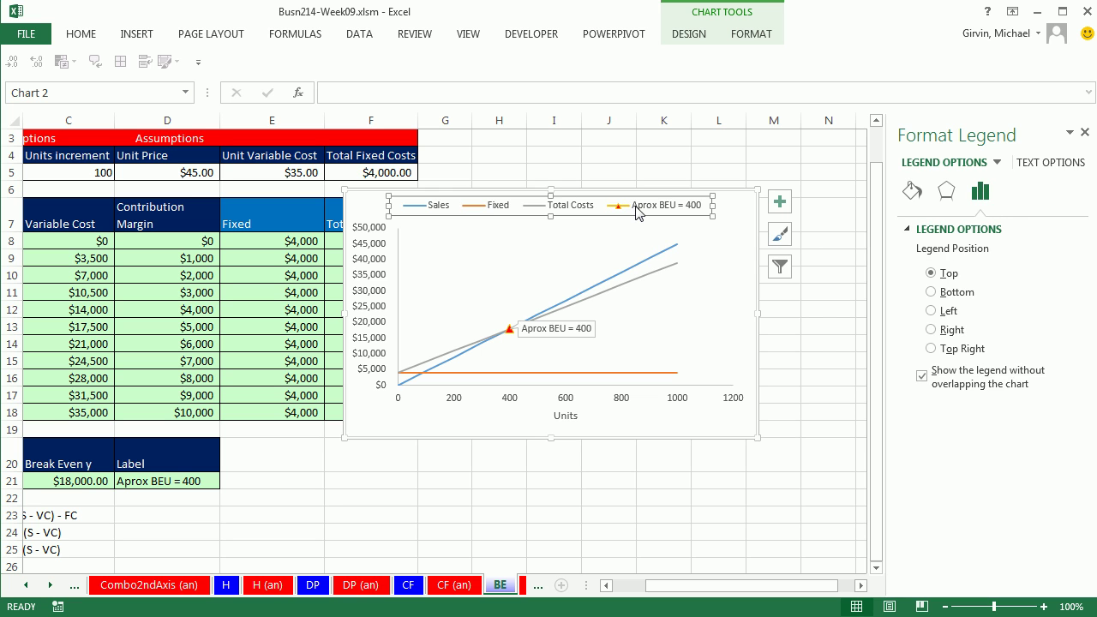
pyautogui.click(637, 213)
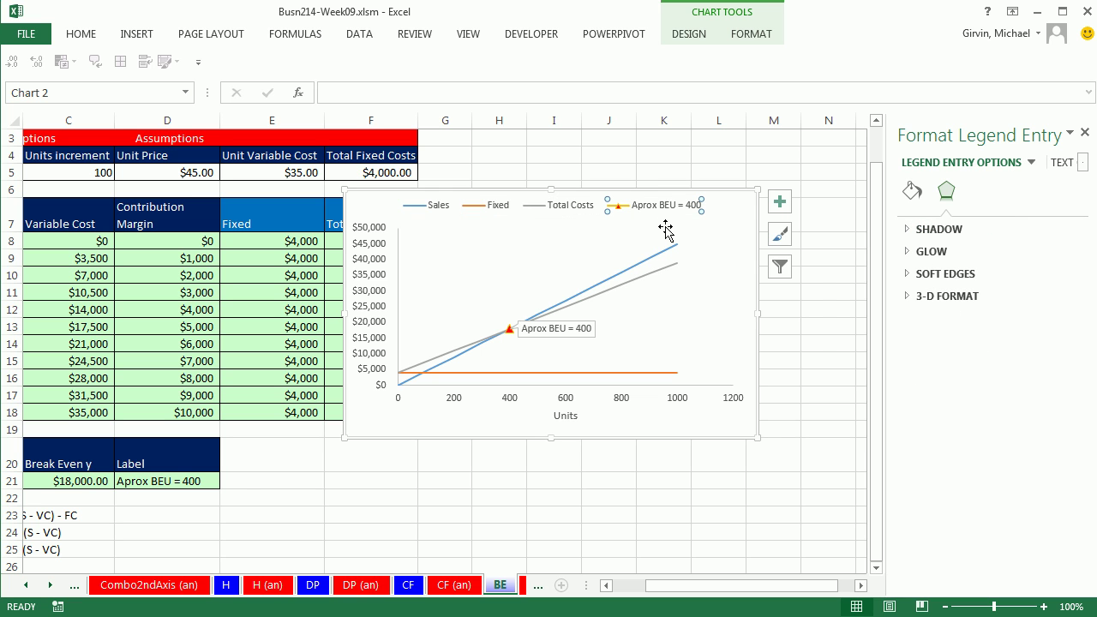
pyautogui.press('Delete')
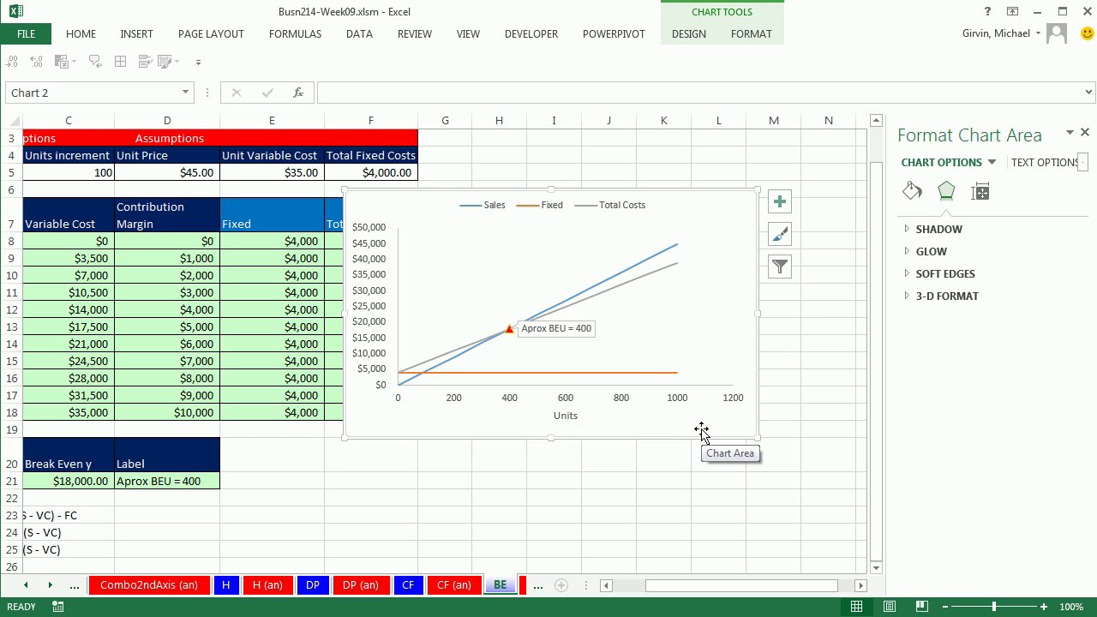
pyautogui.click(706, 368)
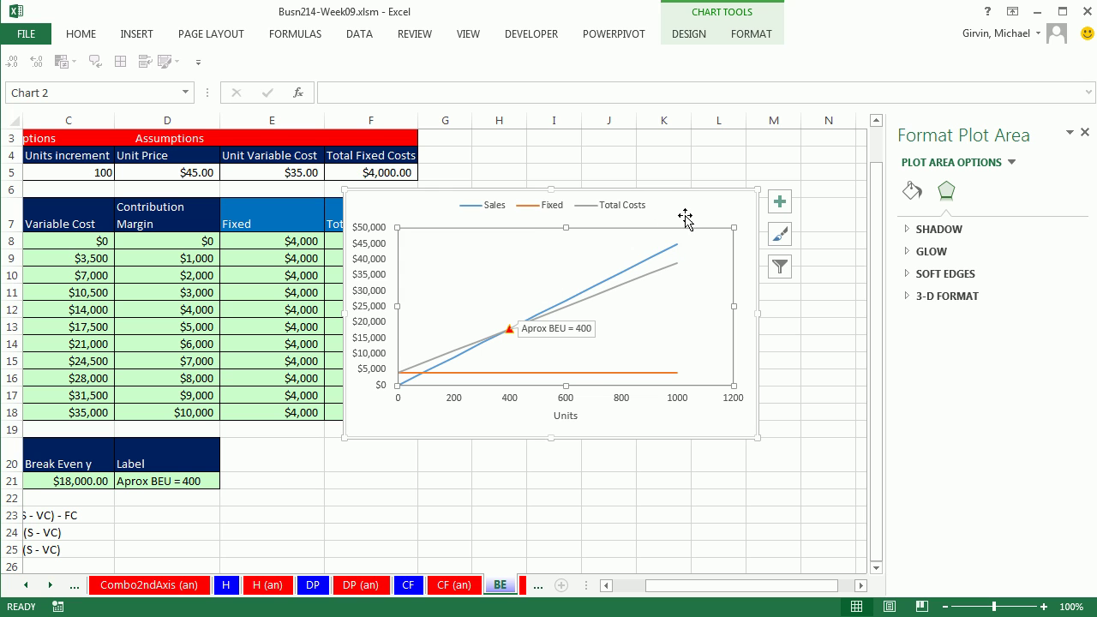
pyautogui.click(357, 425)
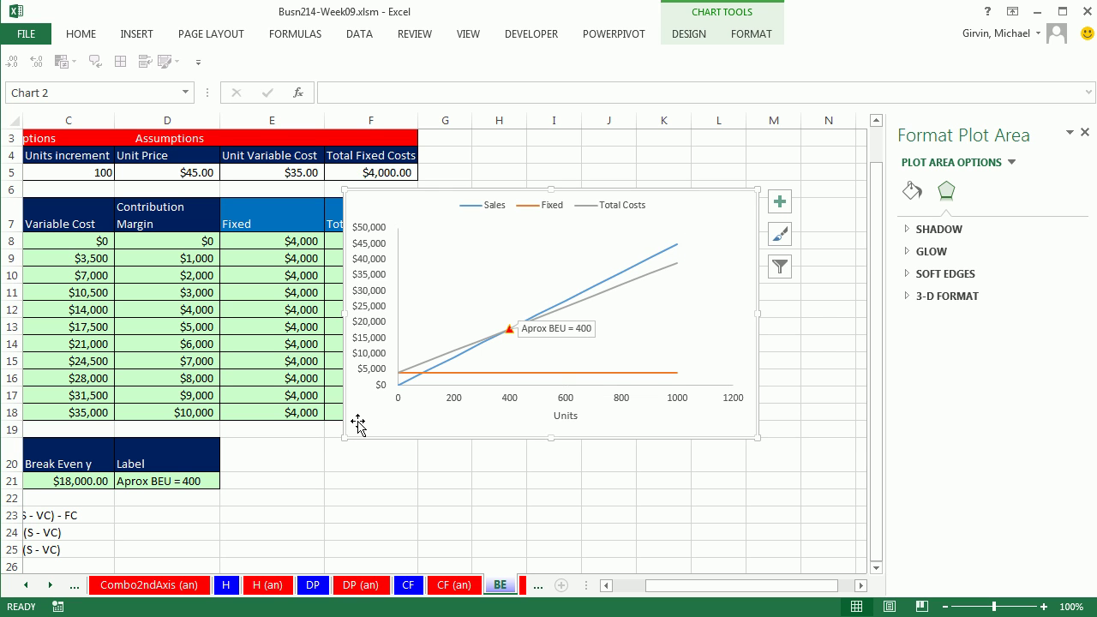
pyautogui.click(203, 176)
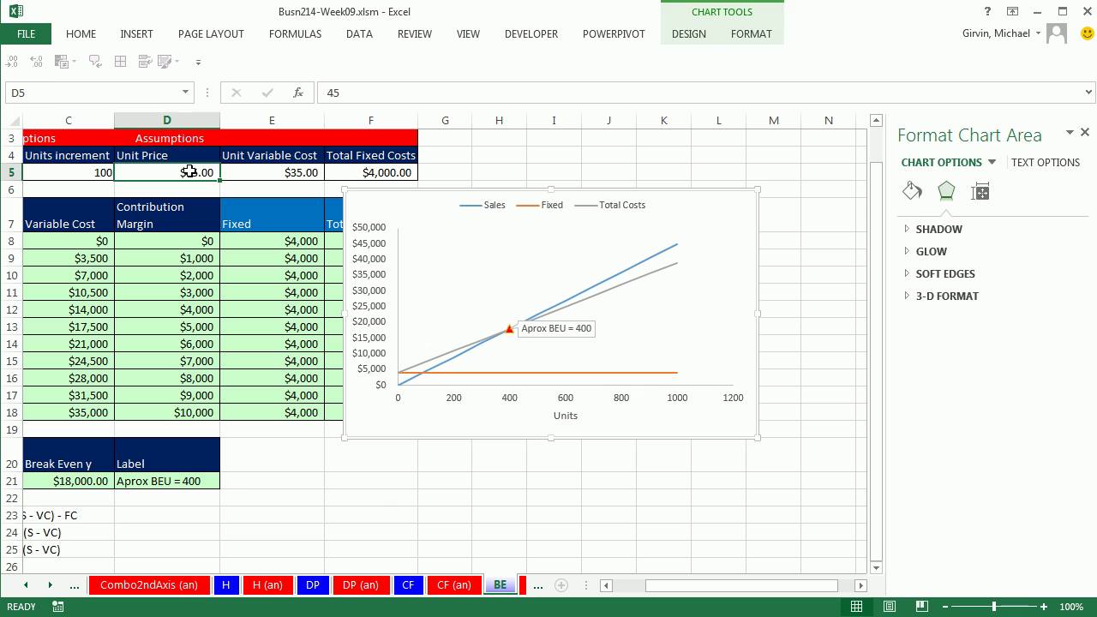
# - Move the chart right off the Total Costs column and enlarge it leftward and downward
pyautogui.click(605, 586)
pyautogui.click(1085, 132)
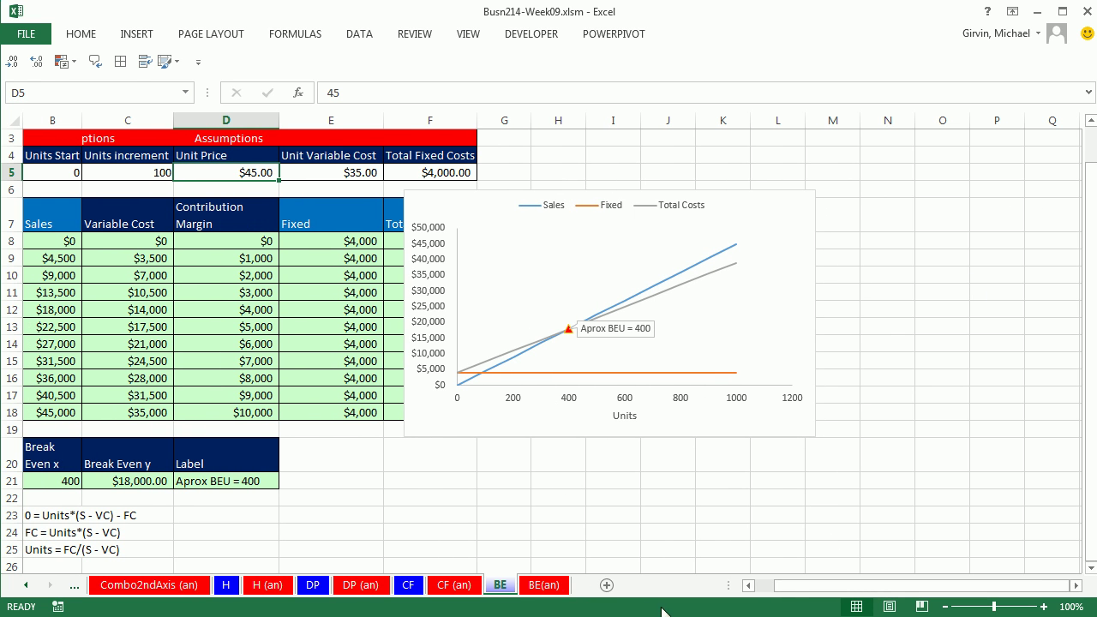
pyautogui.click(748, 586)
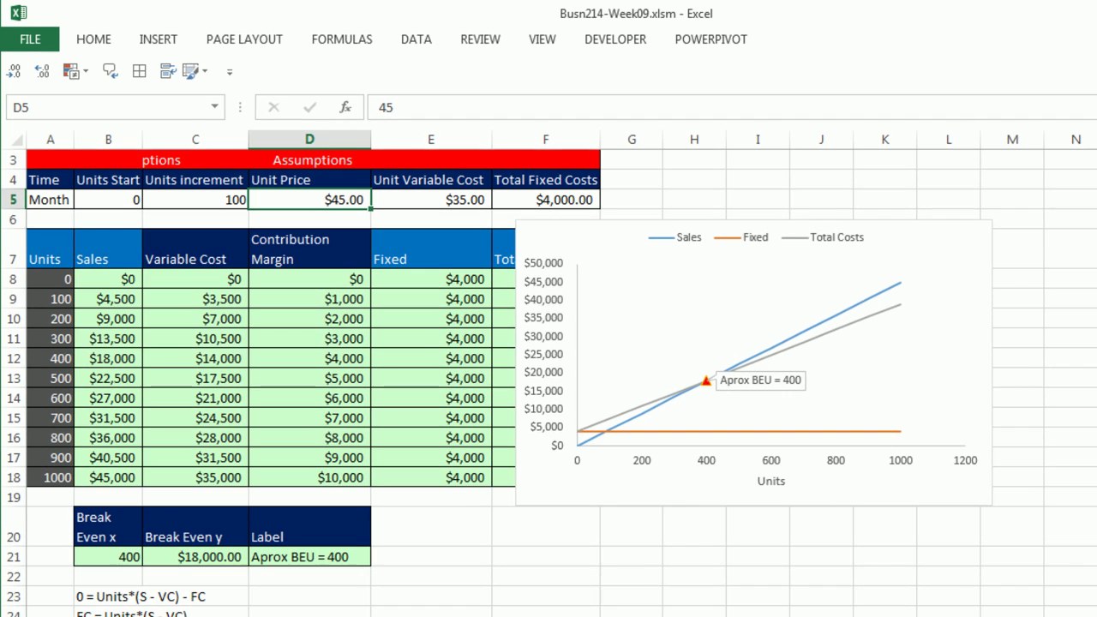
pyautogui.moveTo(524, 223); pyautogui.dragTo(615, 227)
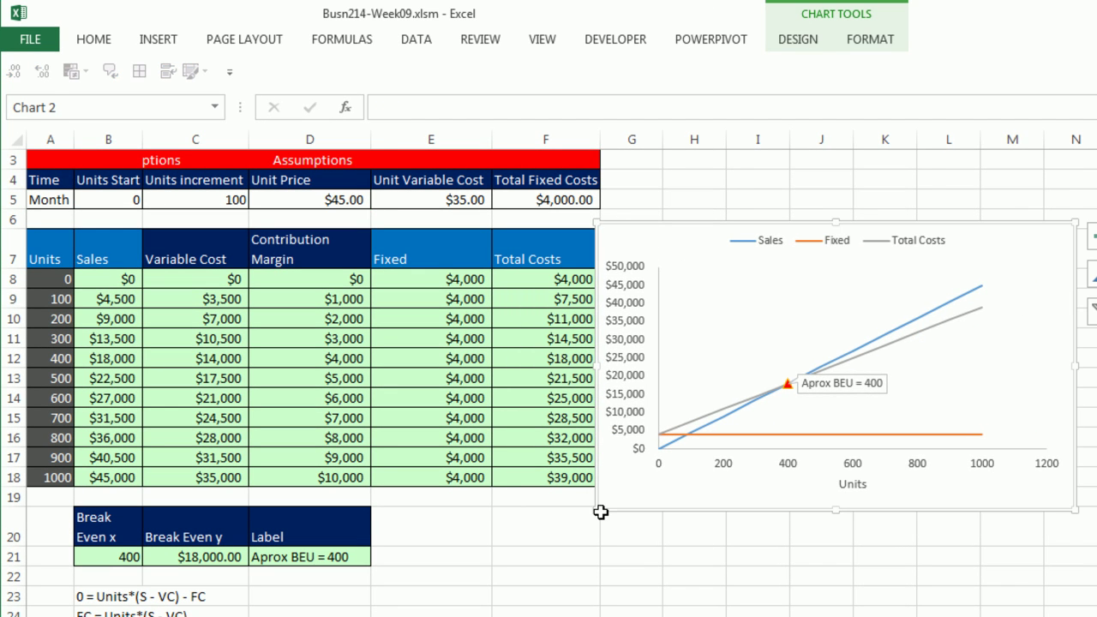
pyautogui.moveTo(597, 508); pyautogui.dragTo(439, 578)
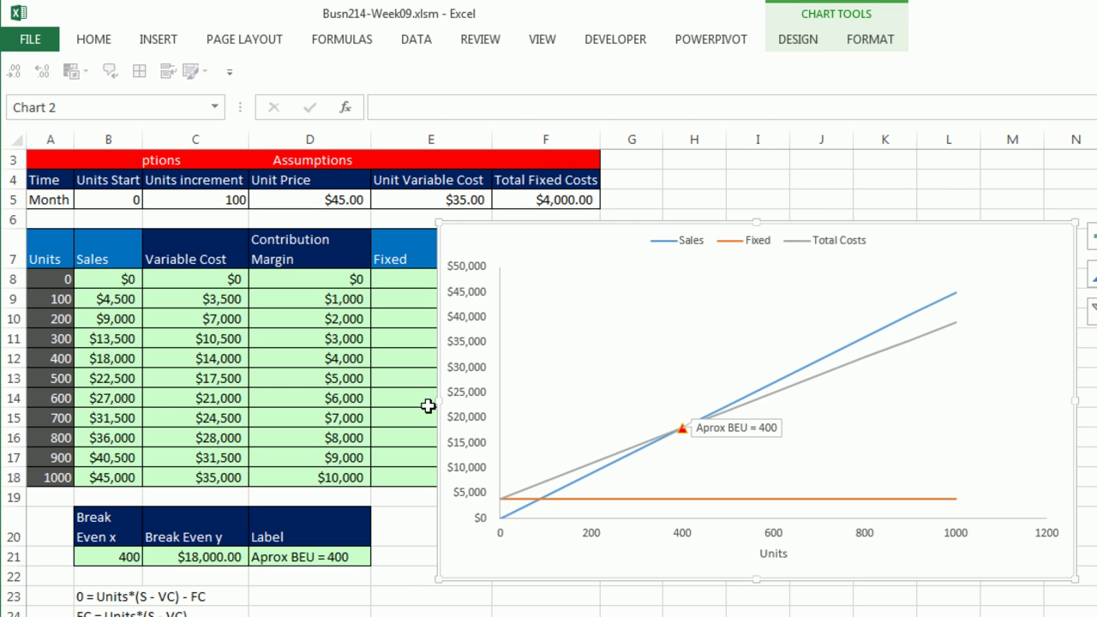
pyautogui.click(345, 199)
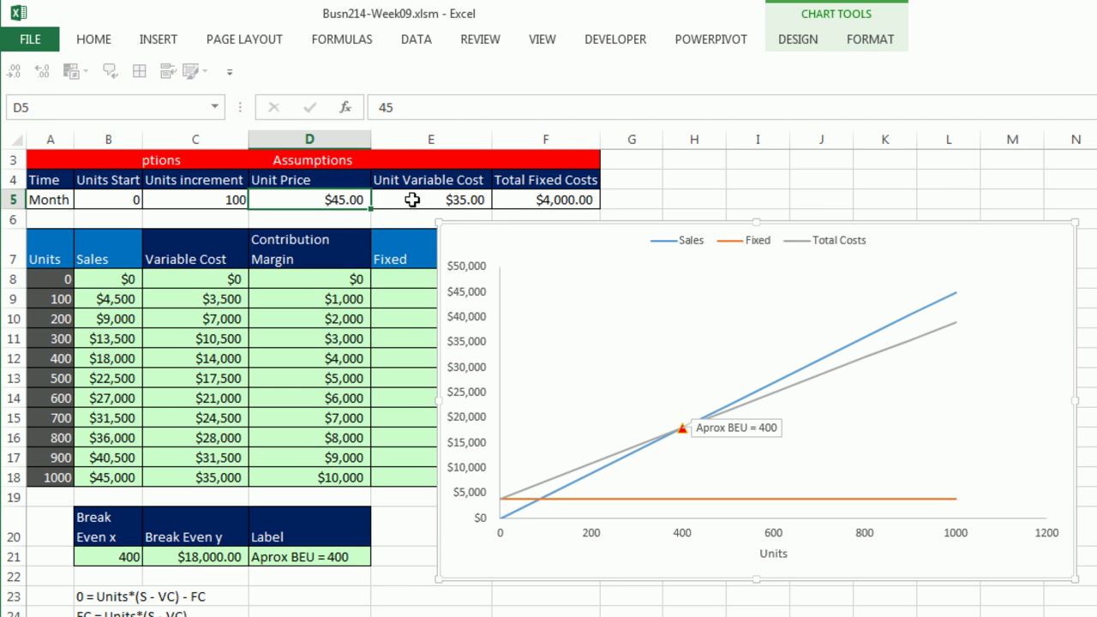
pyautogui.write('50')
pyautogui.hotkey('ctrl', 'Return')
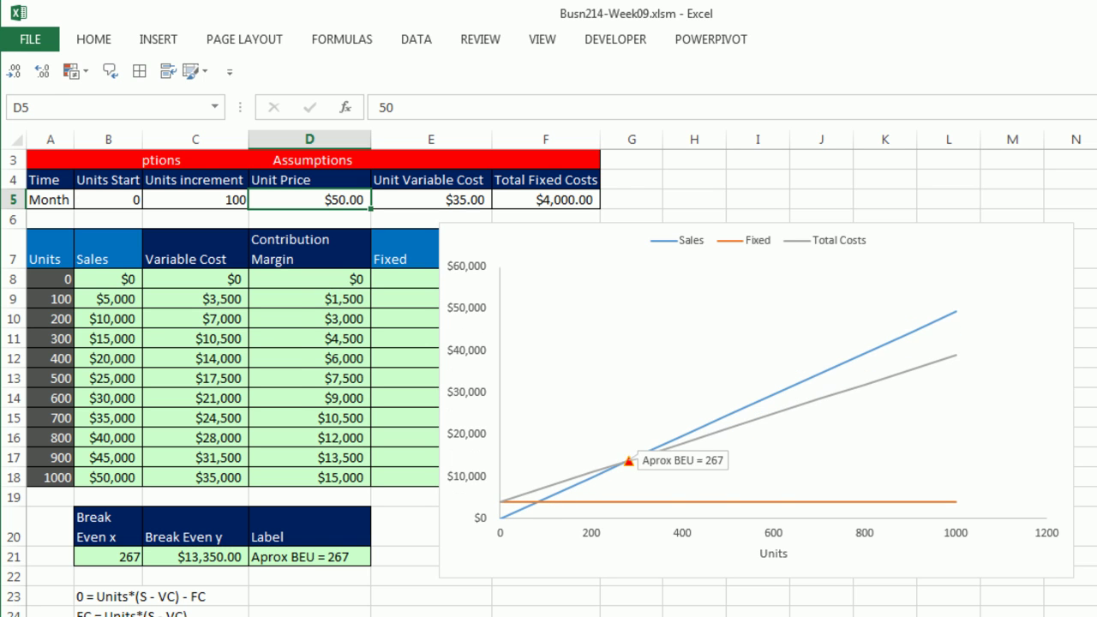
pyautogui.click(435, 198)
pyautogui.write('25')
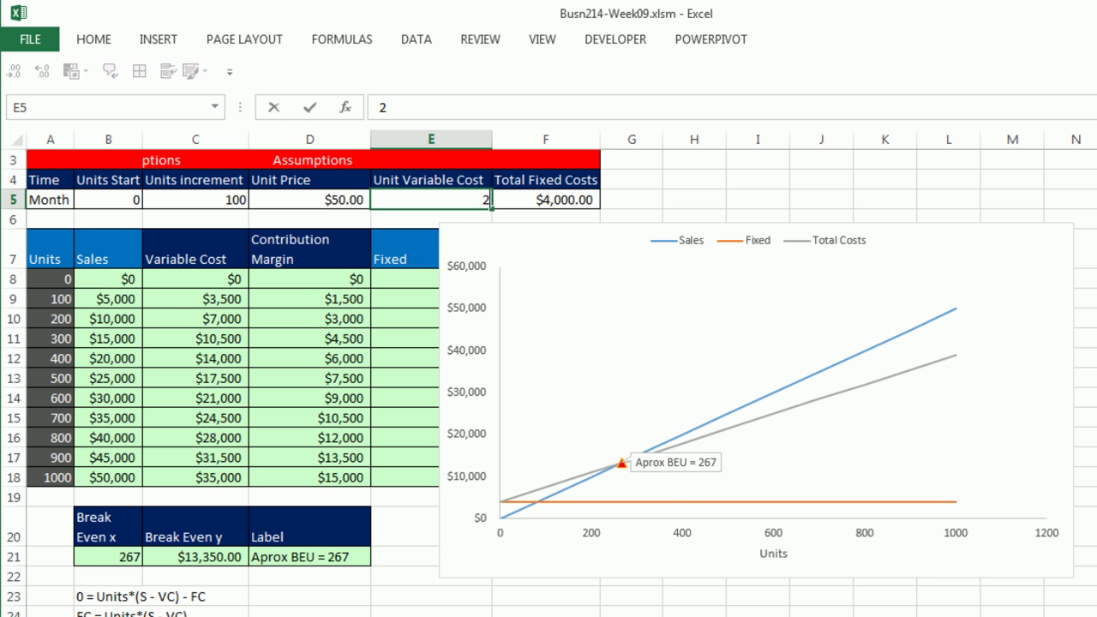
pyautogui.hotkey('ctrl', 'Return')
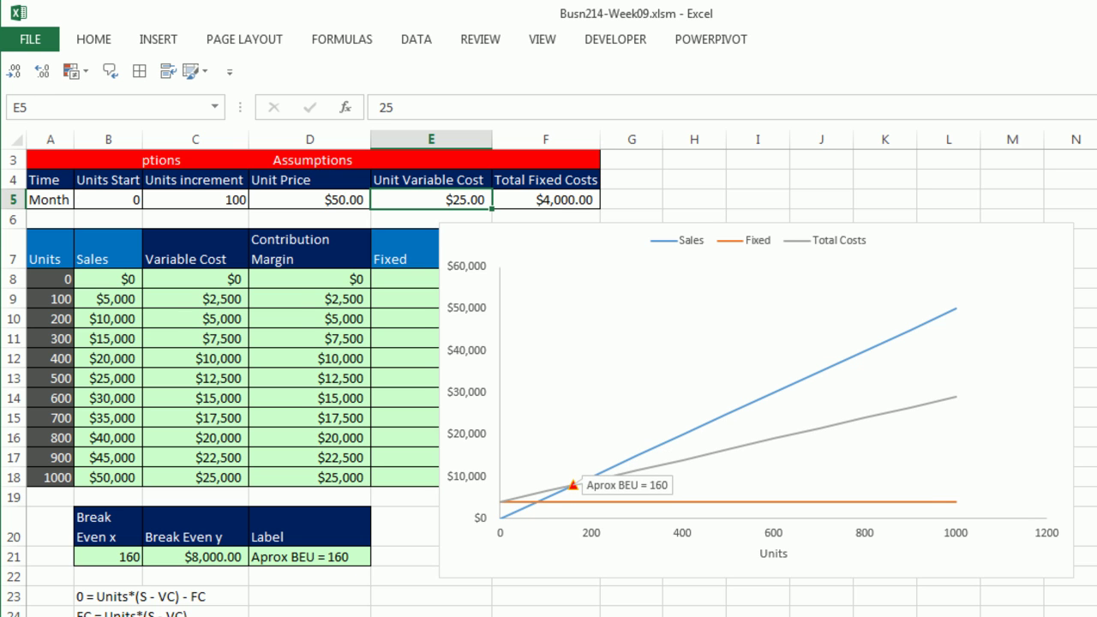
pyautogui.hotkey('ctrl', 'z')
pyautogui.hotkey('ctrl', 'z')
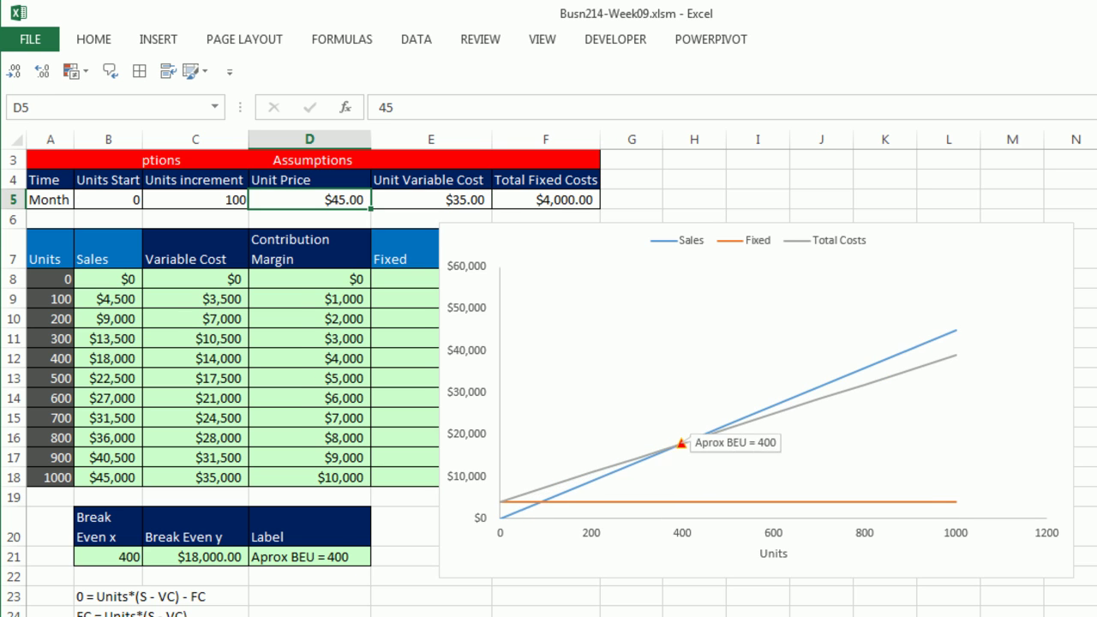